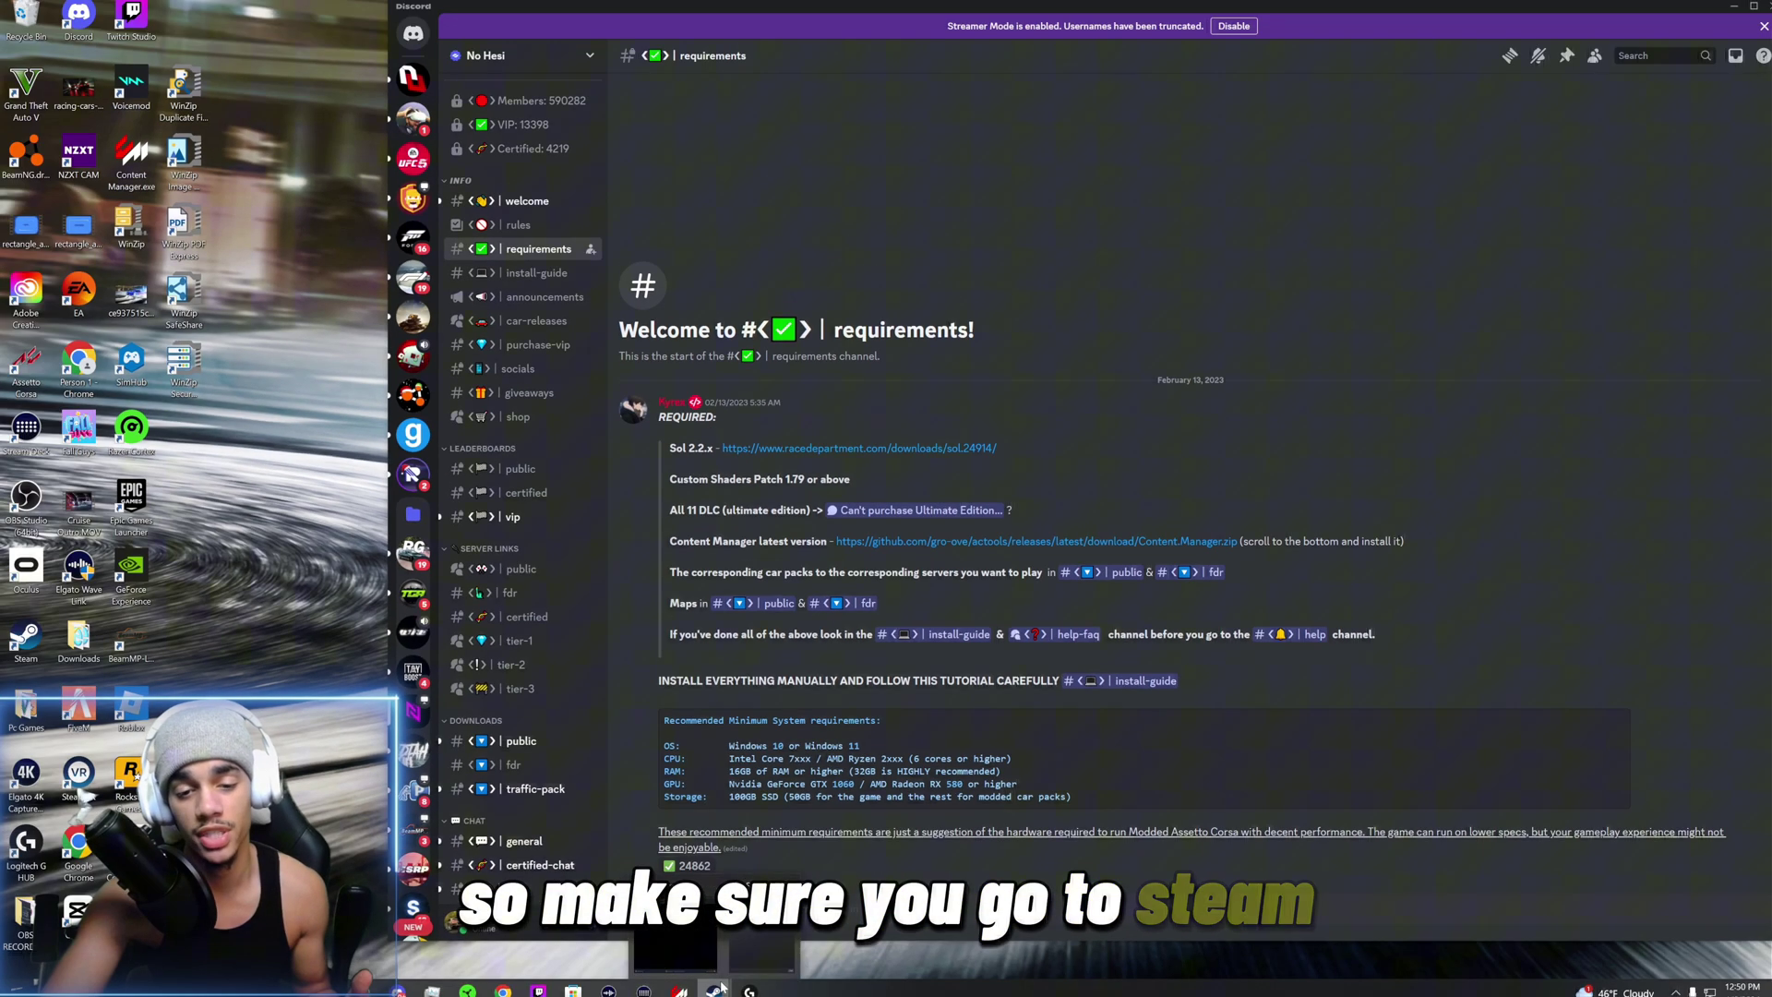
# Bring up Steam from the taskbar to view the Assetto Corsa store page.
pyautogui.click(715, 989)
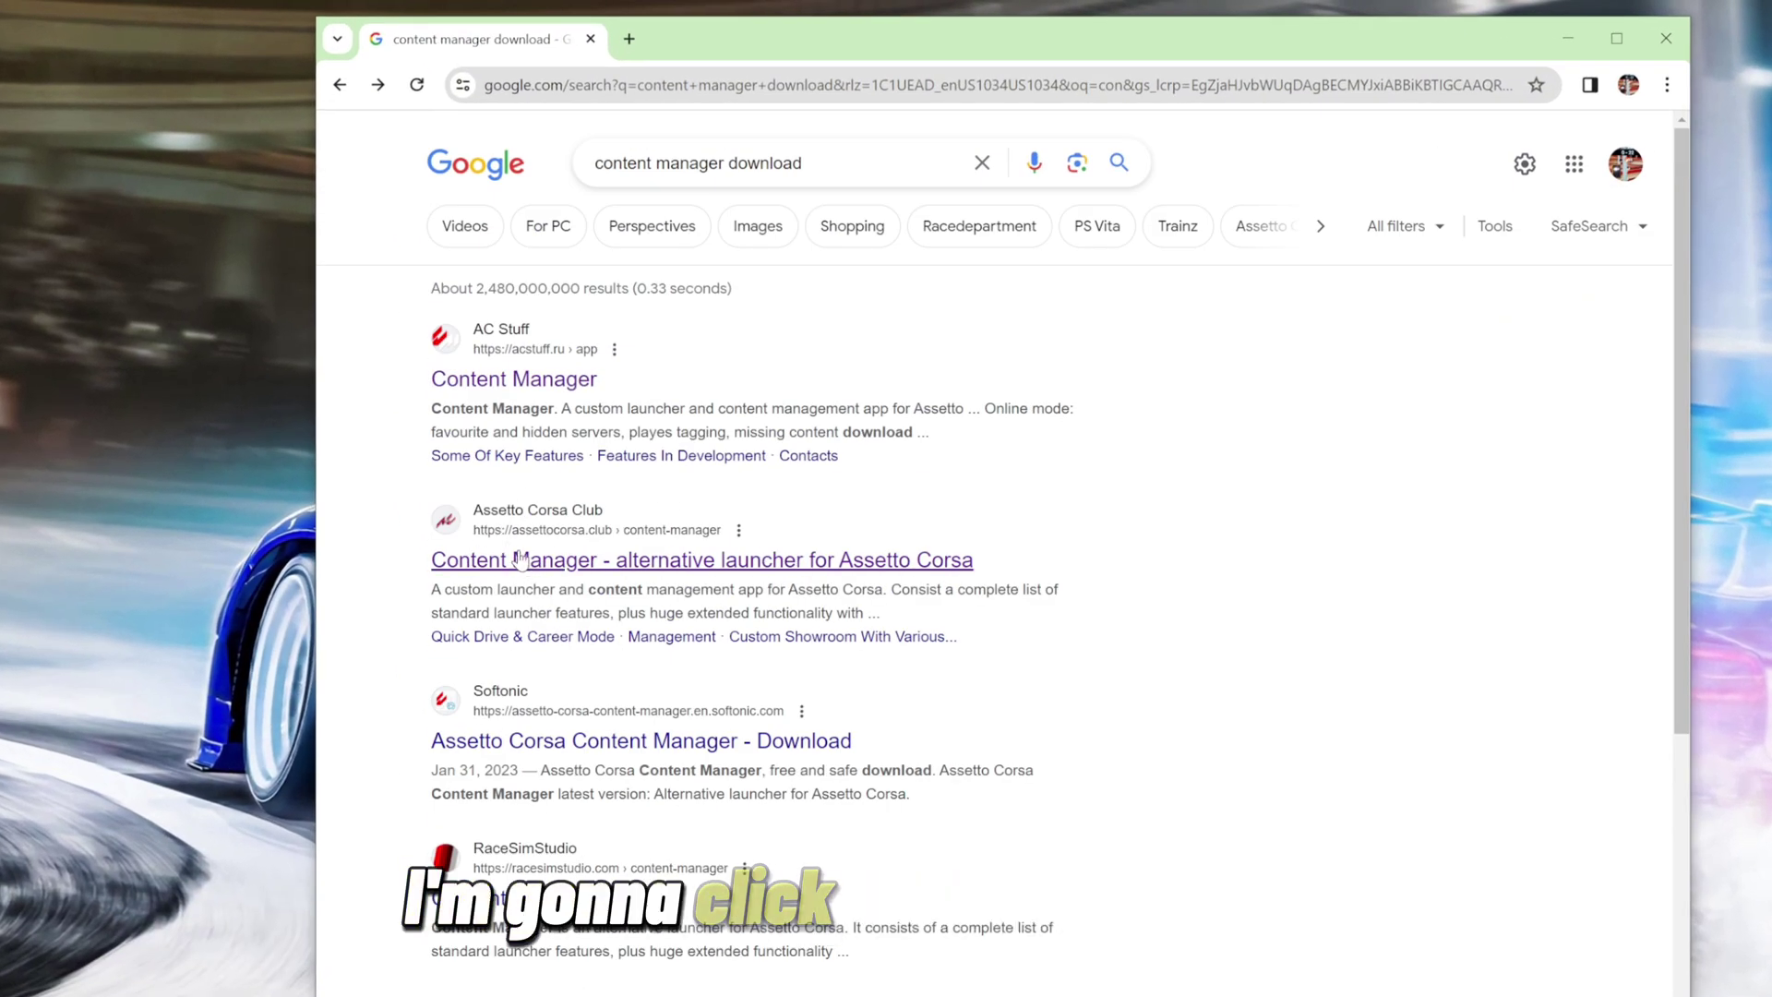
# Open the assettocorsa.club Content Manager result and scroll to its Download Content Manager section.
pyautogui.click(516, 565)
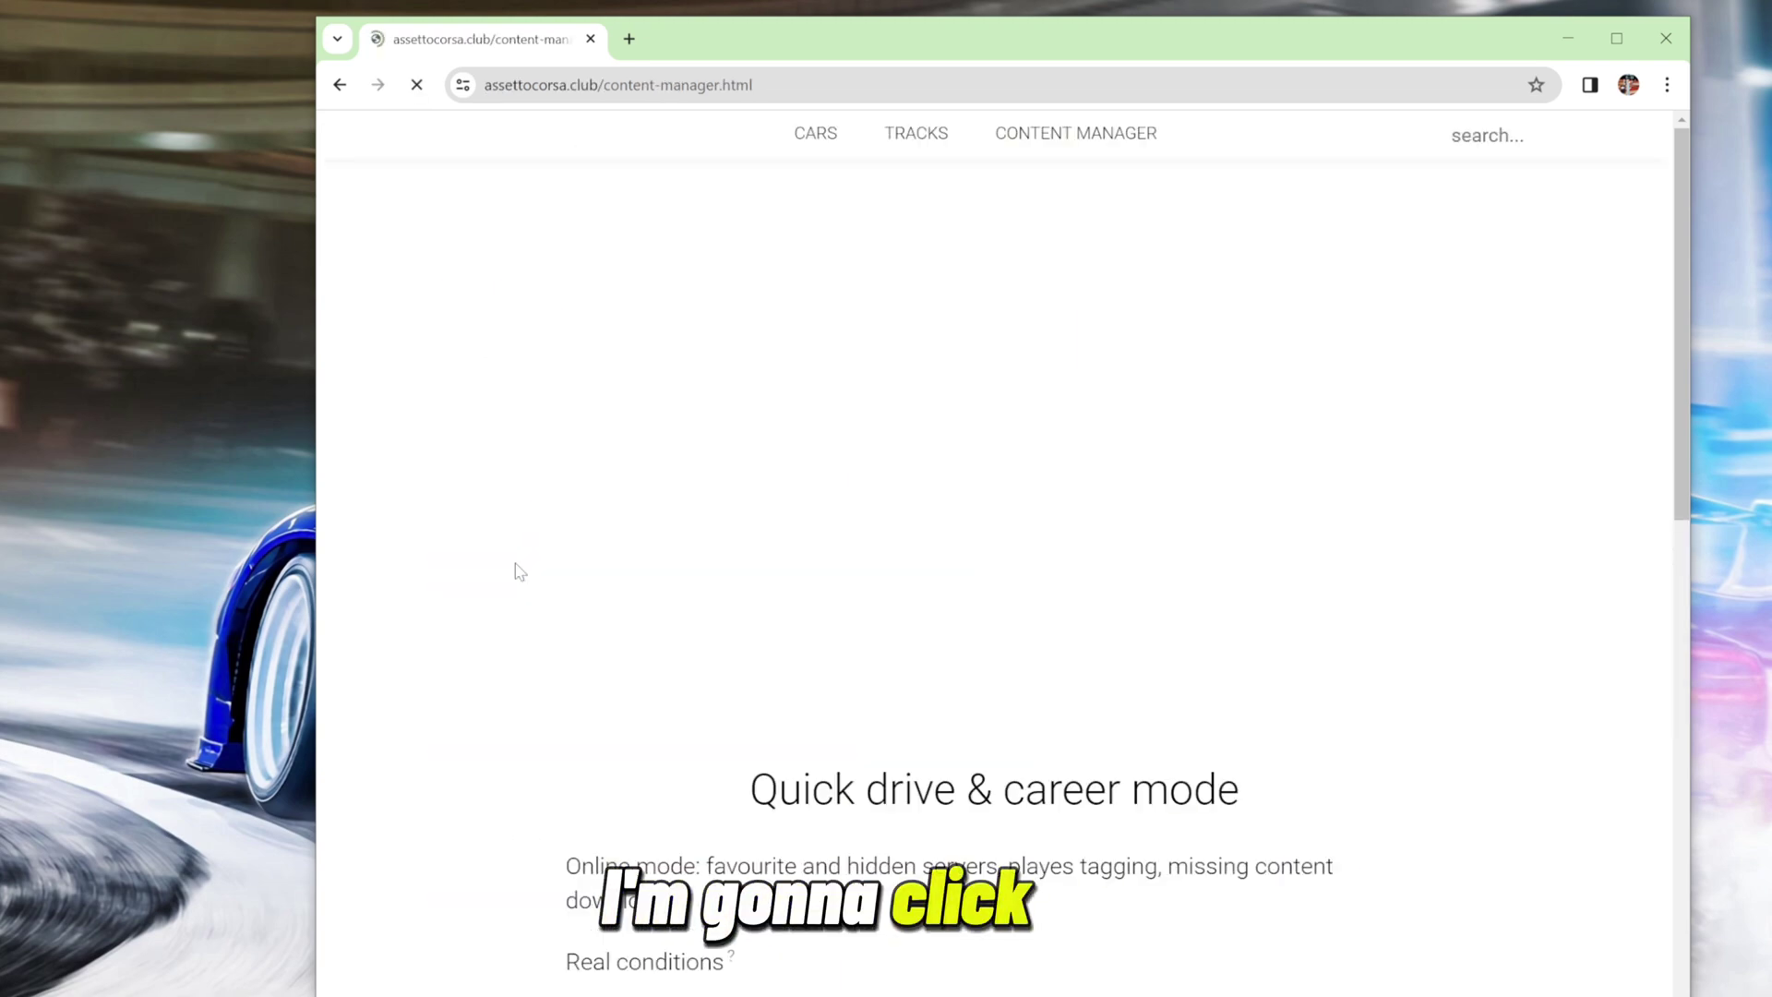
pyautogui.scroll(-20, 803, 705)
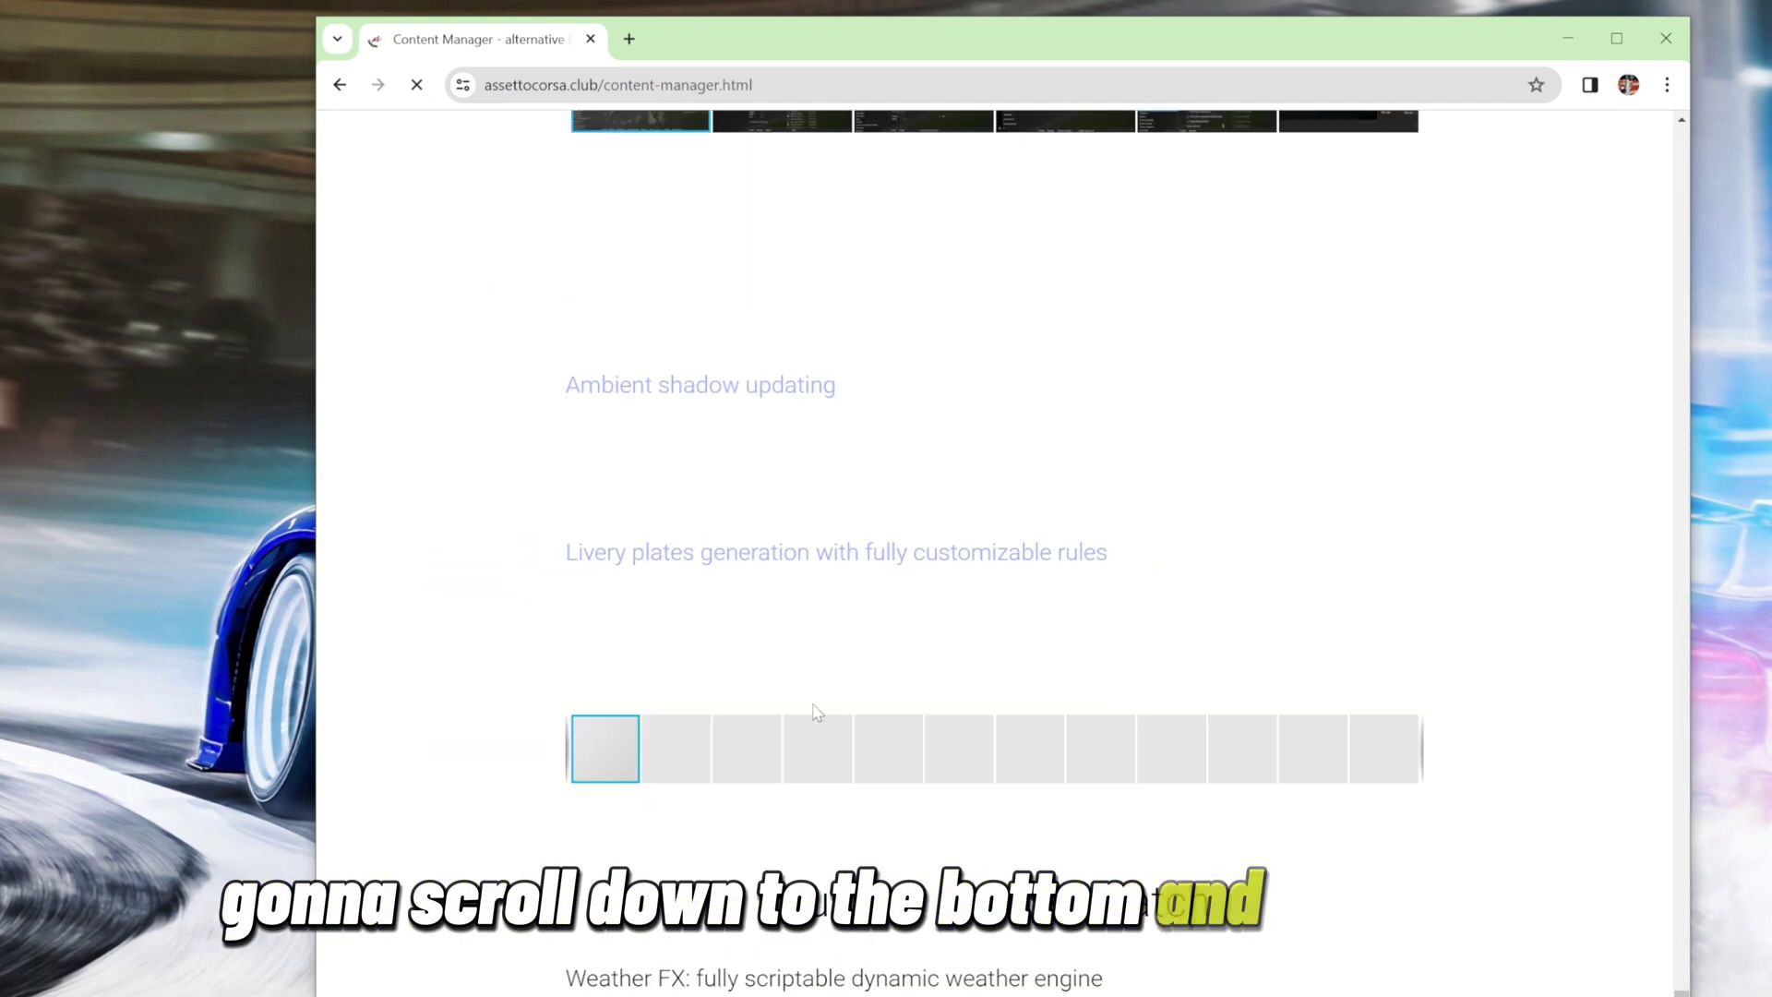
pyautogui.scroll(-5, 817, 746)
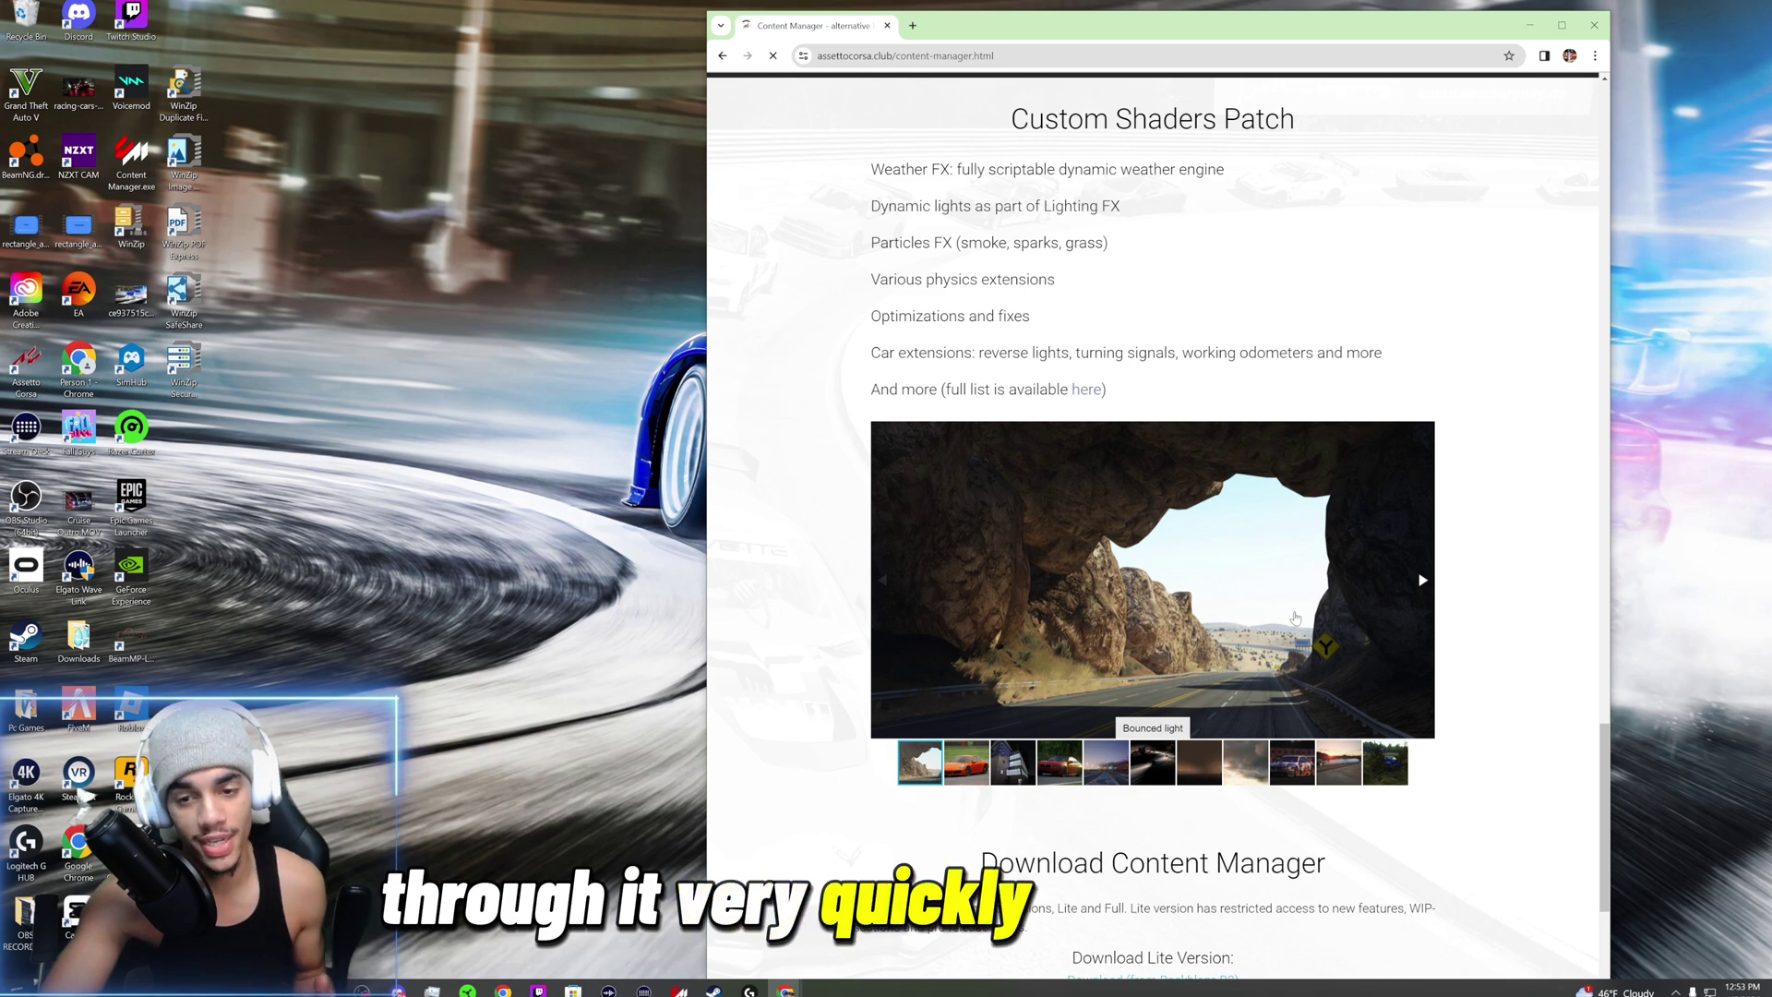
pyautogui.scroll(-5, 1180, 611)
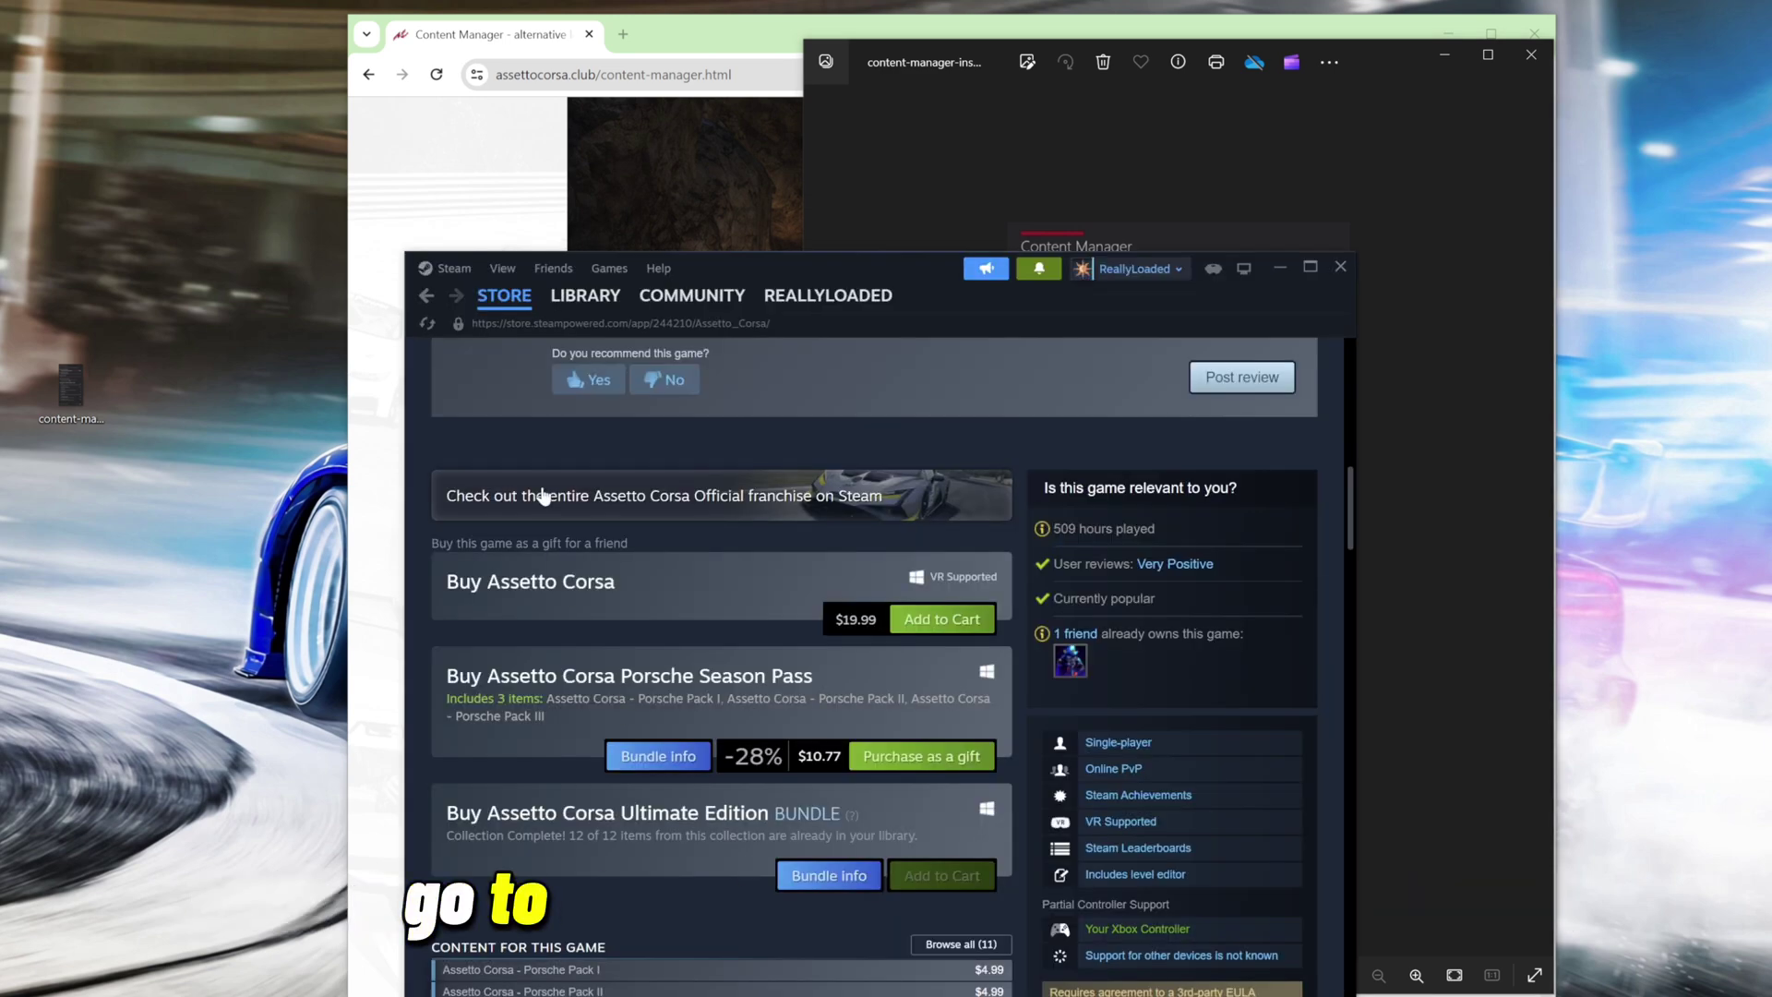
# Open Assetto Corsa's install folder via Library > Manage > Browse local files.
pyautogui.scroll(3, 545, 497)
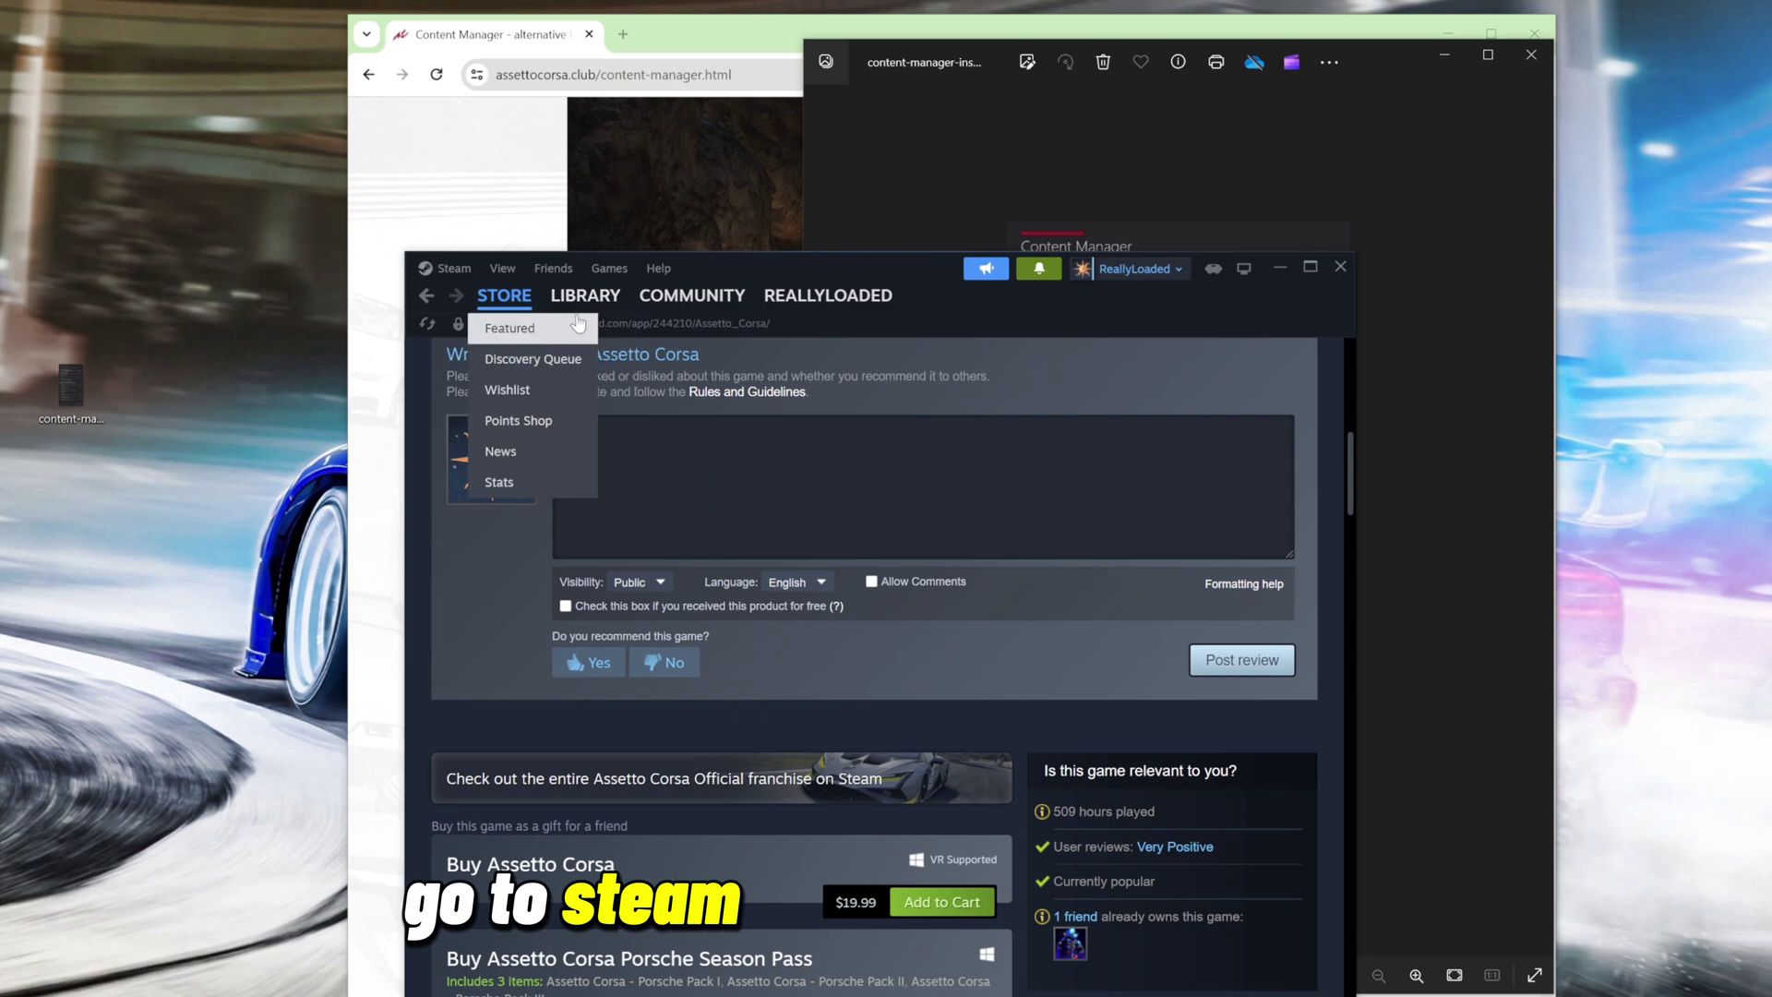
pyautogui.click(581, 300)
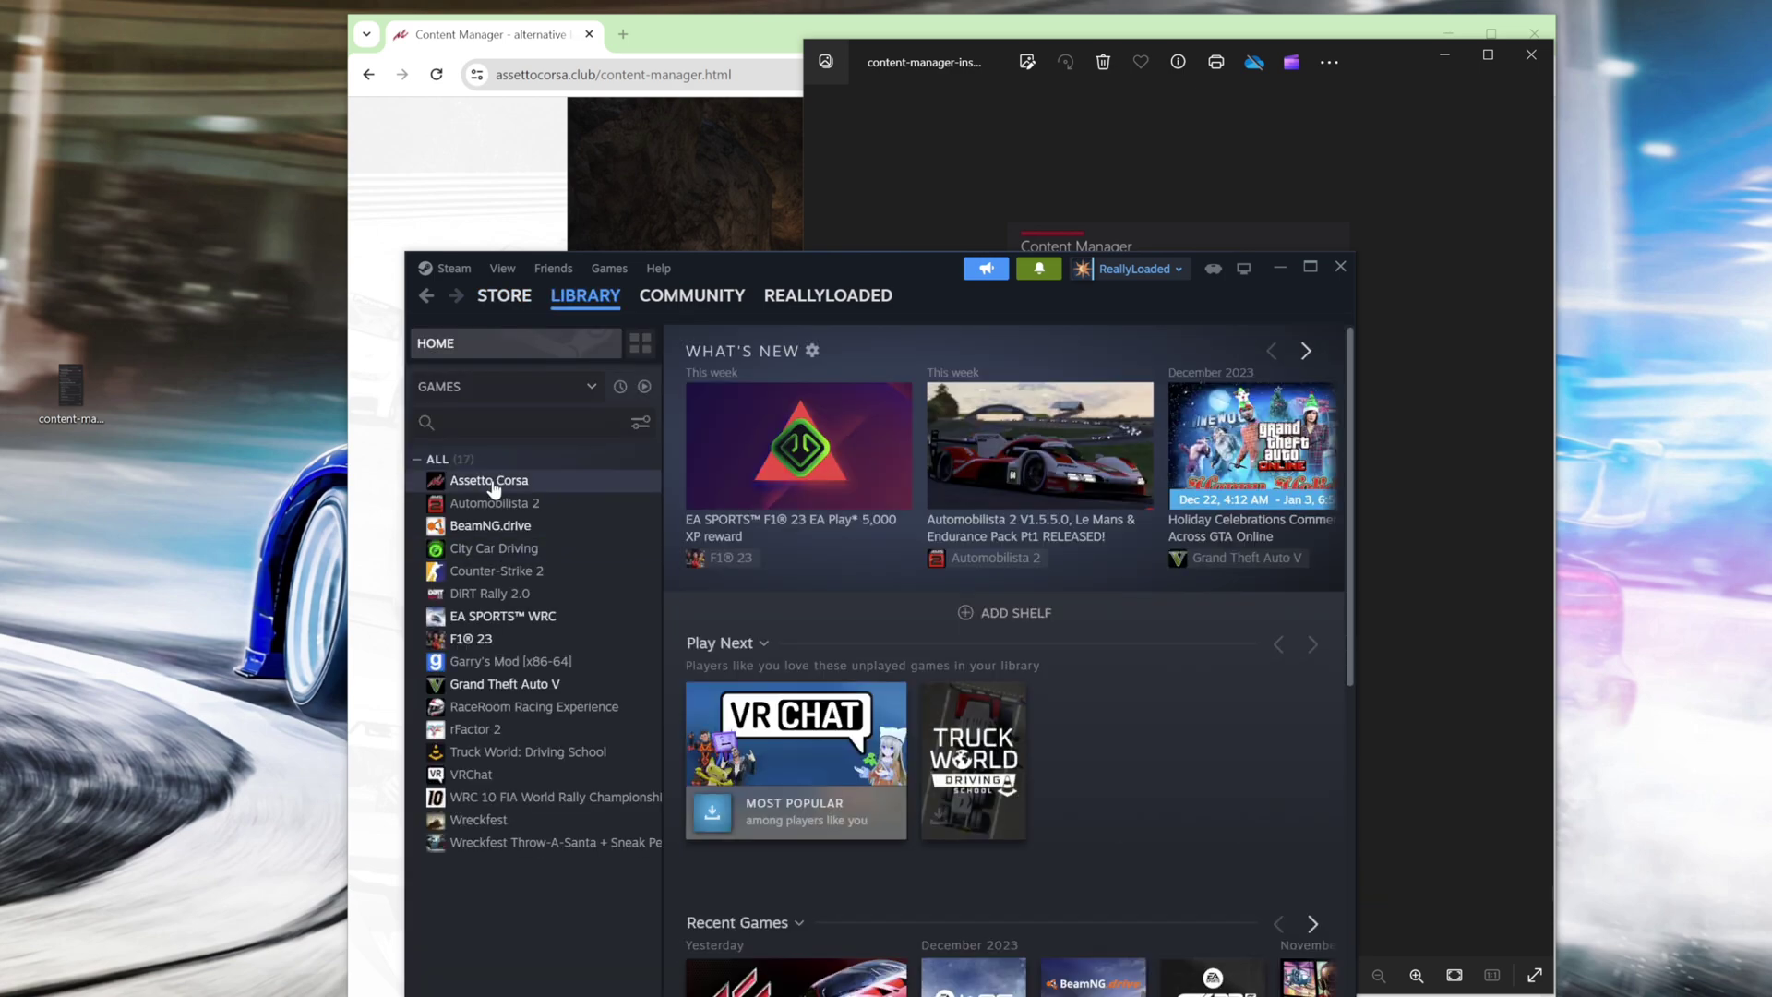
pyautogui.rightClick(495, 492)
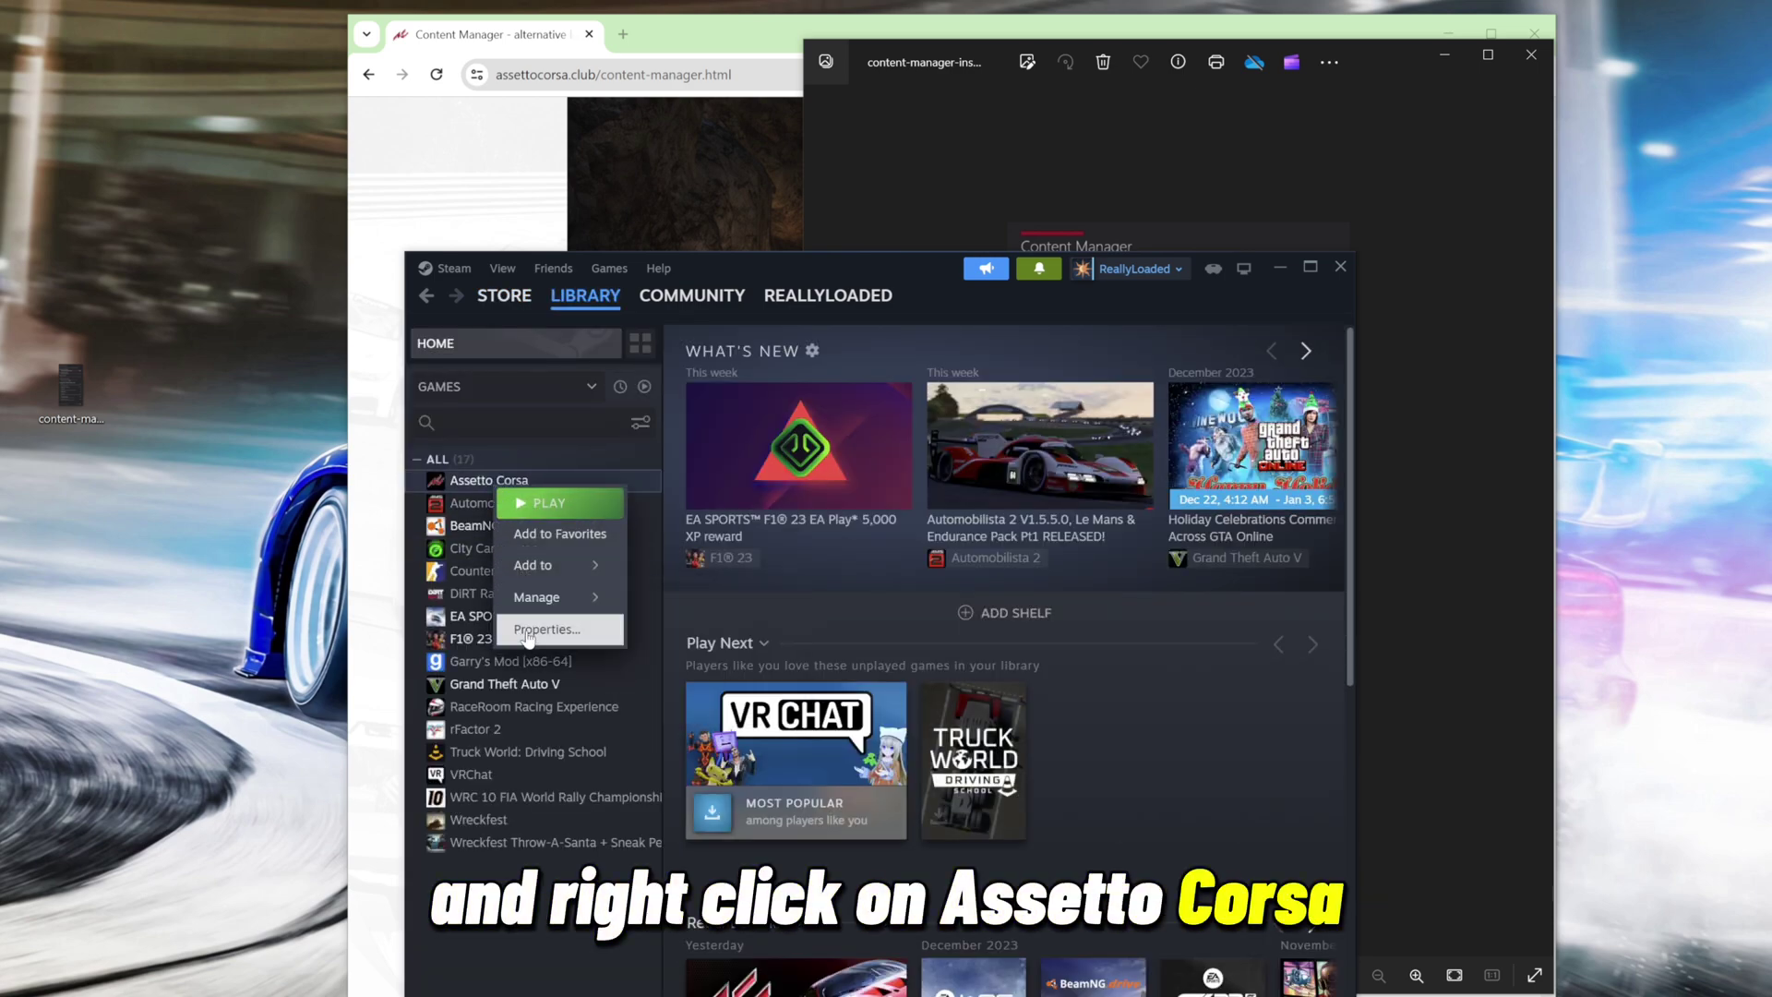
pyautogui.moveTo(553, 601)
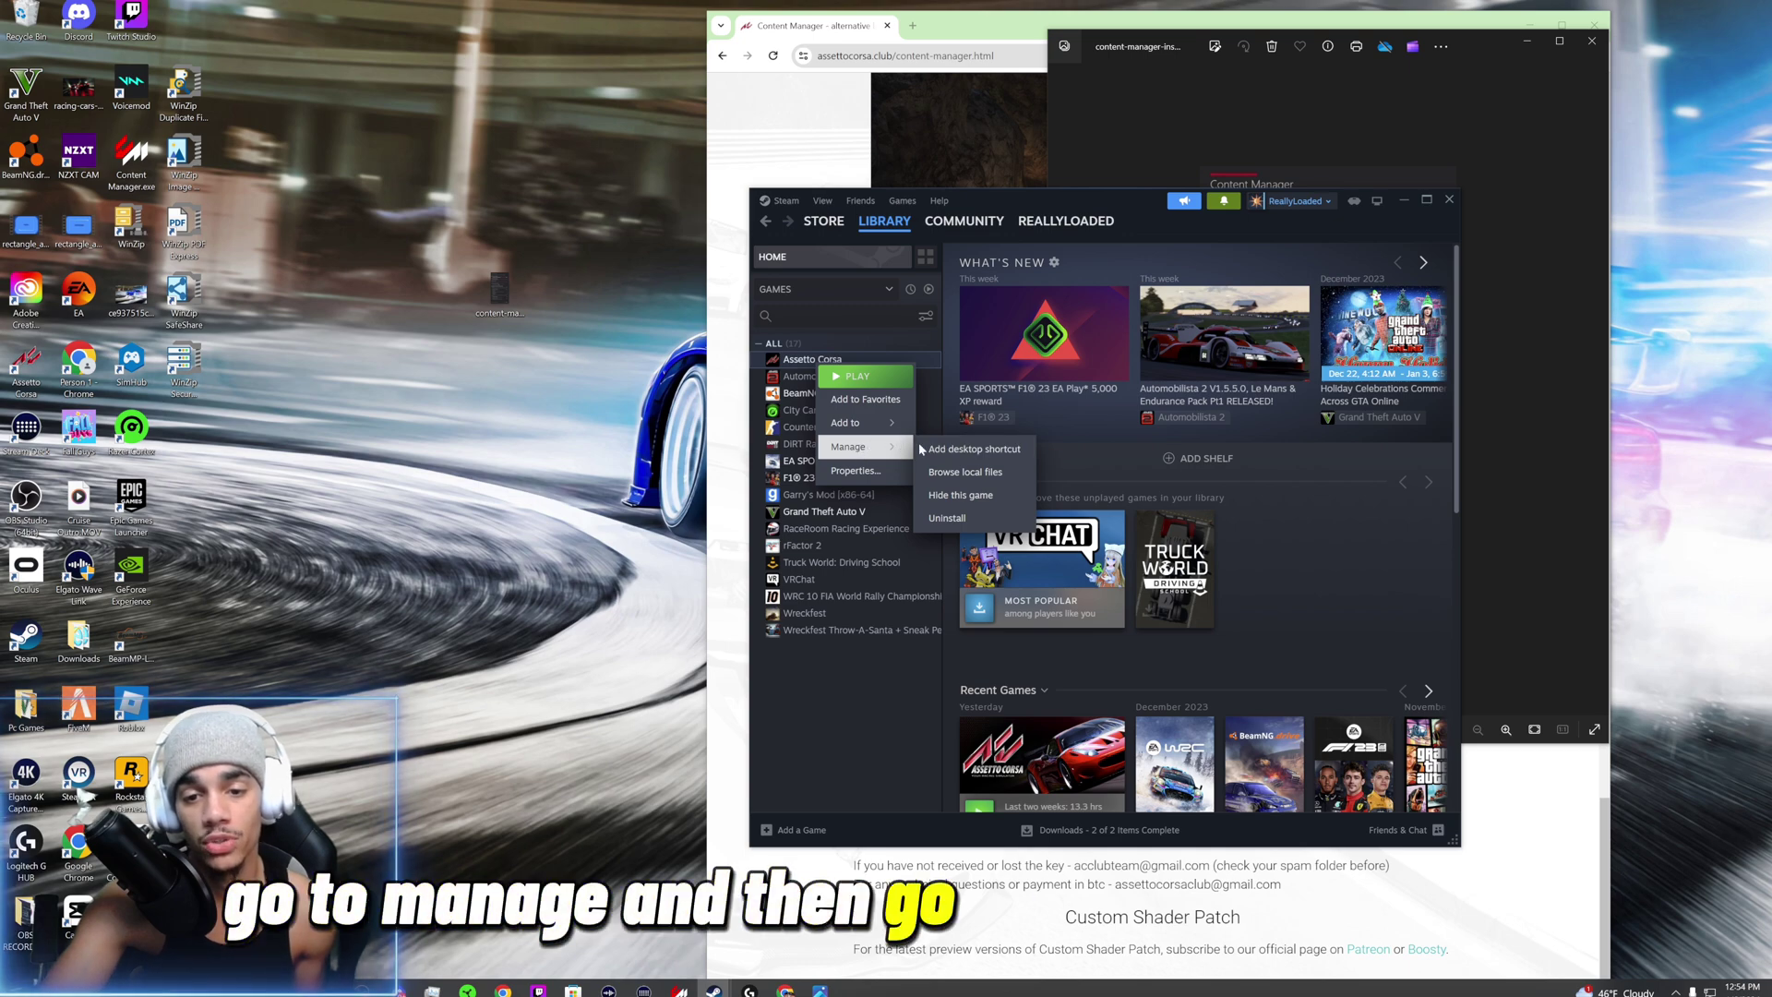
pyautogui.click(961, 477)
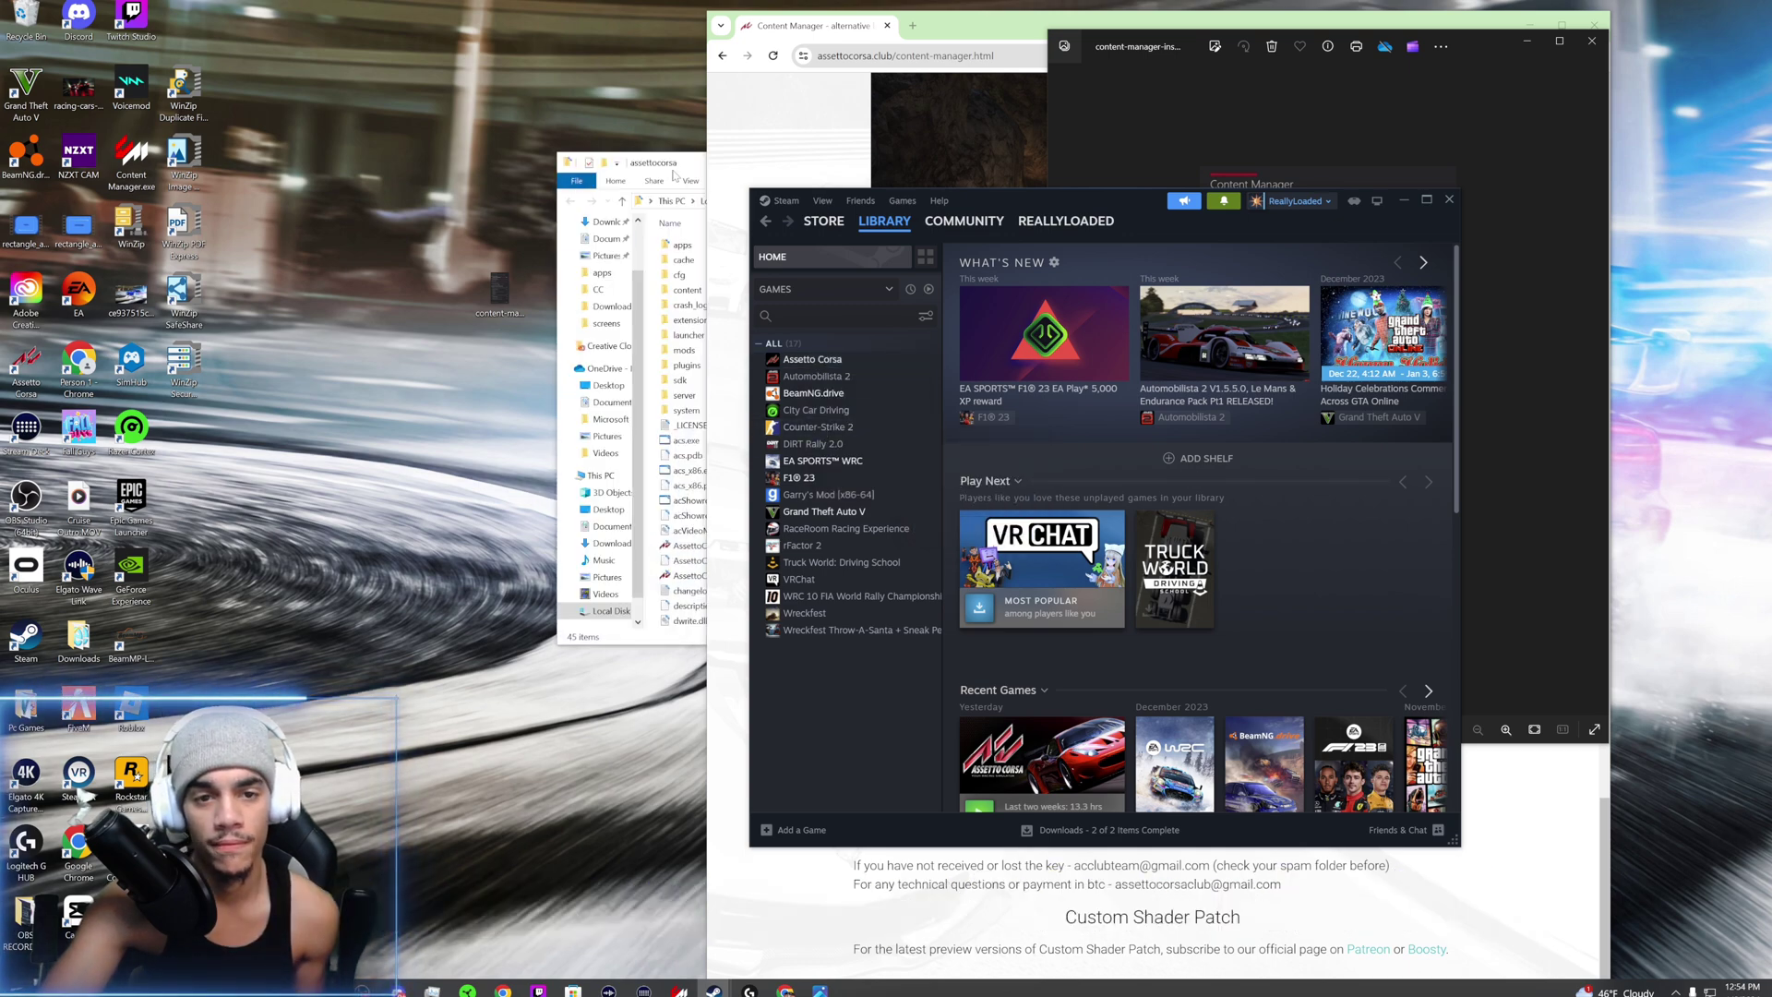
# Copy the path C:\Program Files (x86)\Steam\steamapps\common\assettocorsa from Explorer's address bar.
pyautogui.moveTo(699, 173); pyautogui.dragTo(448, 176)
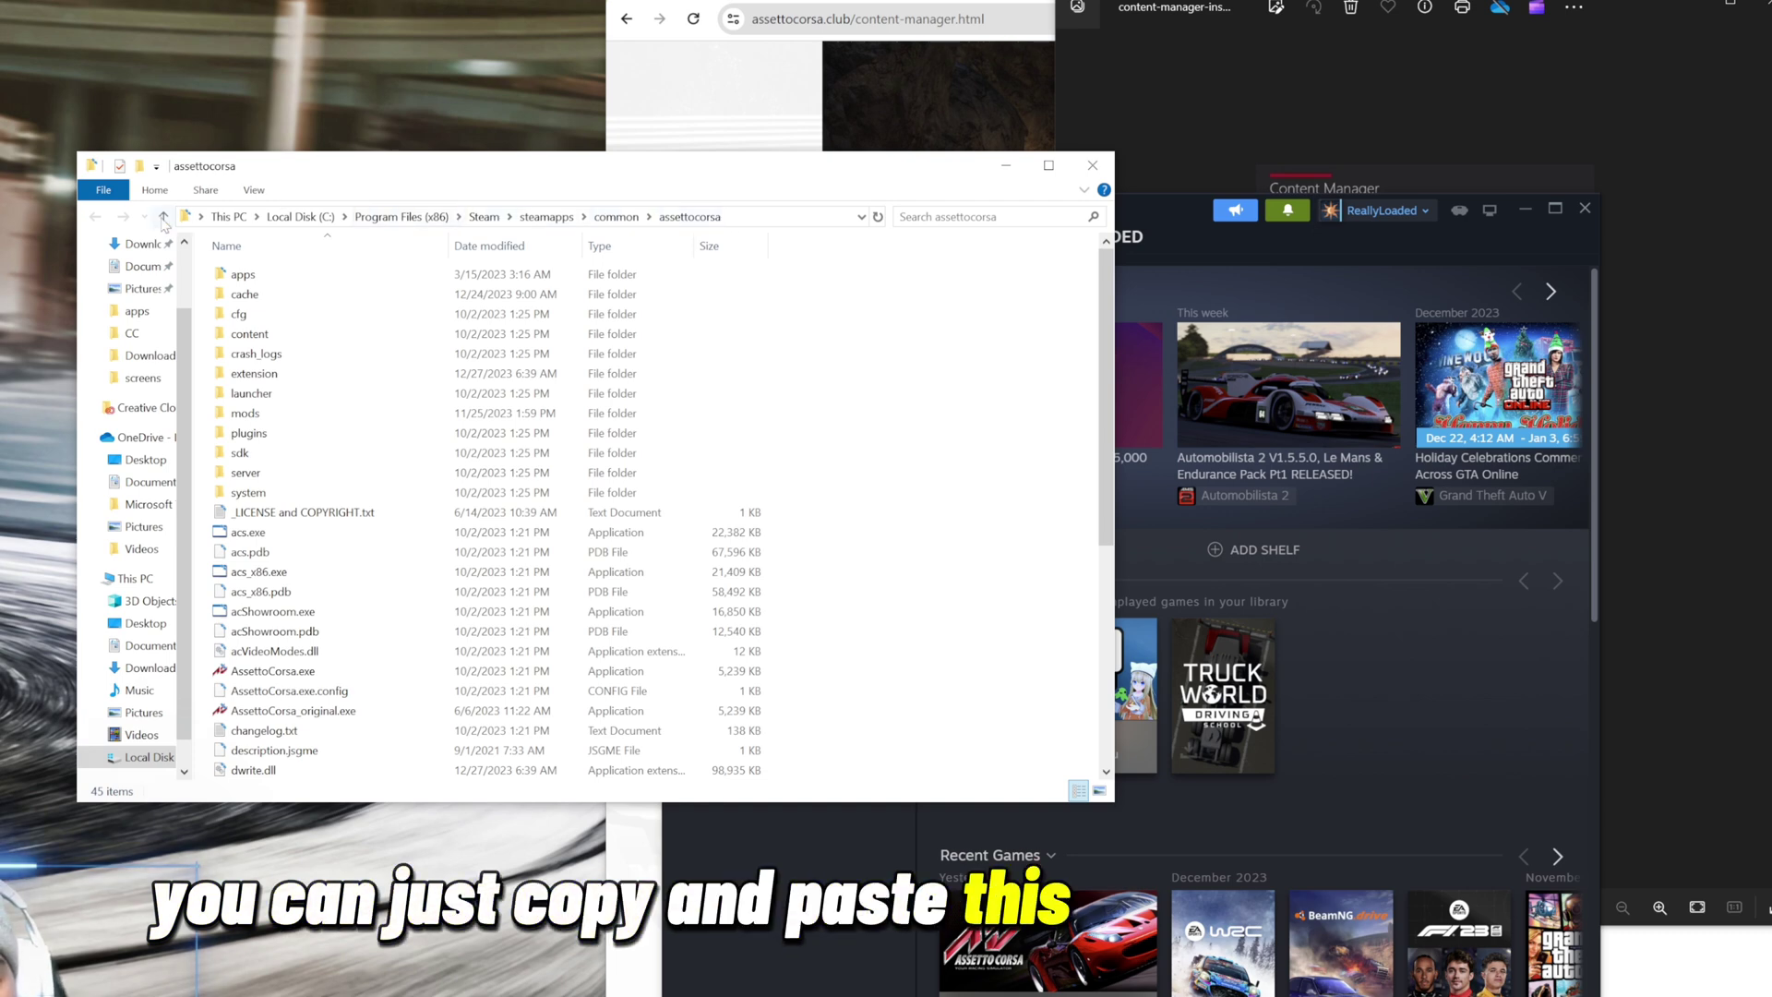
pyautogui.click(459, 217)
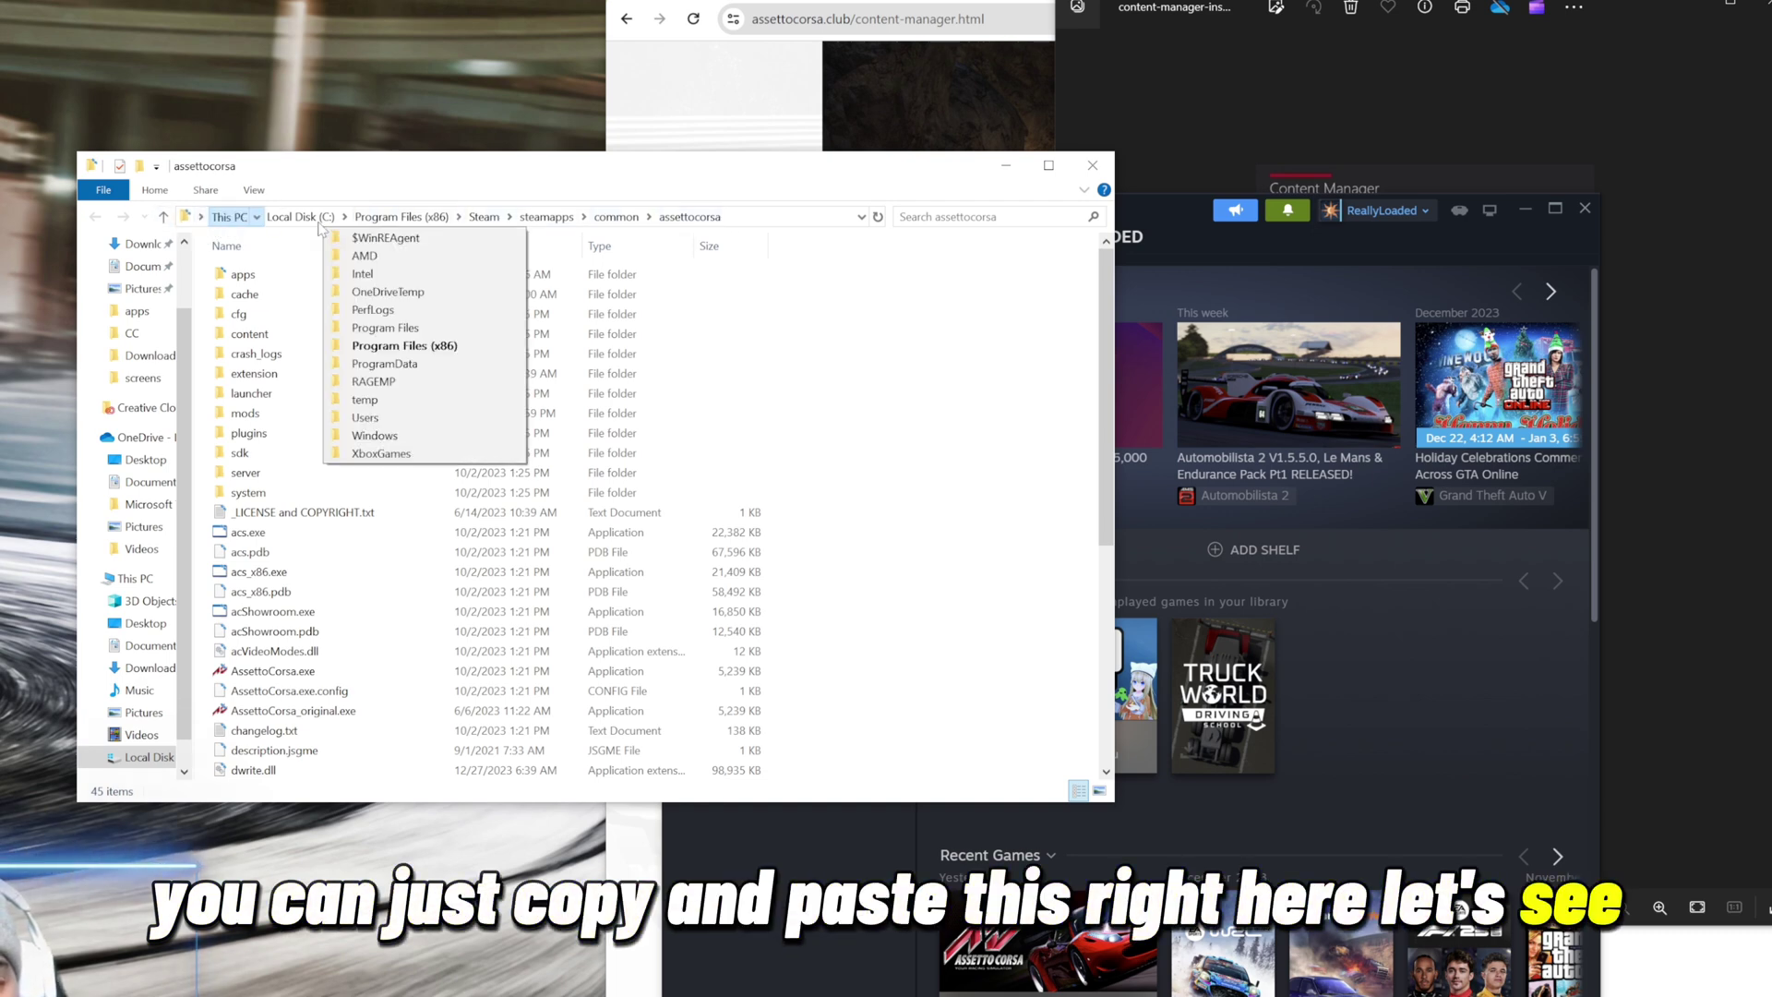
pyautogui.click(746, 227)
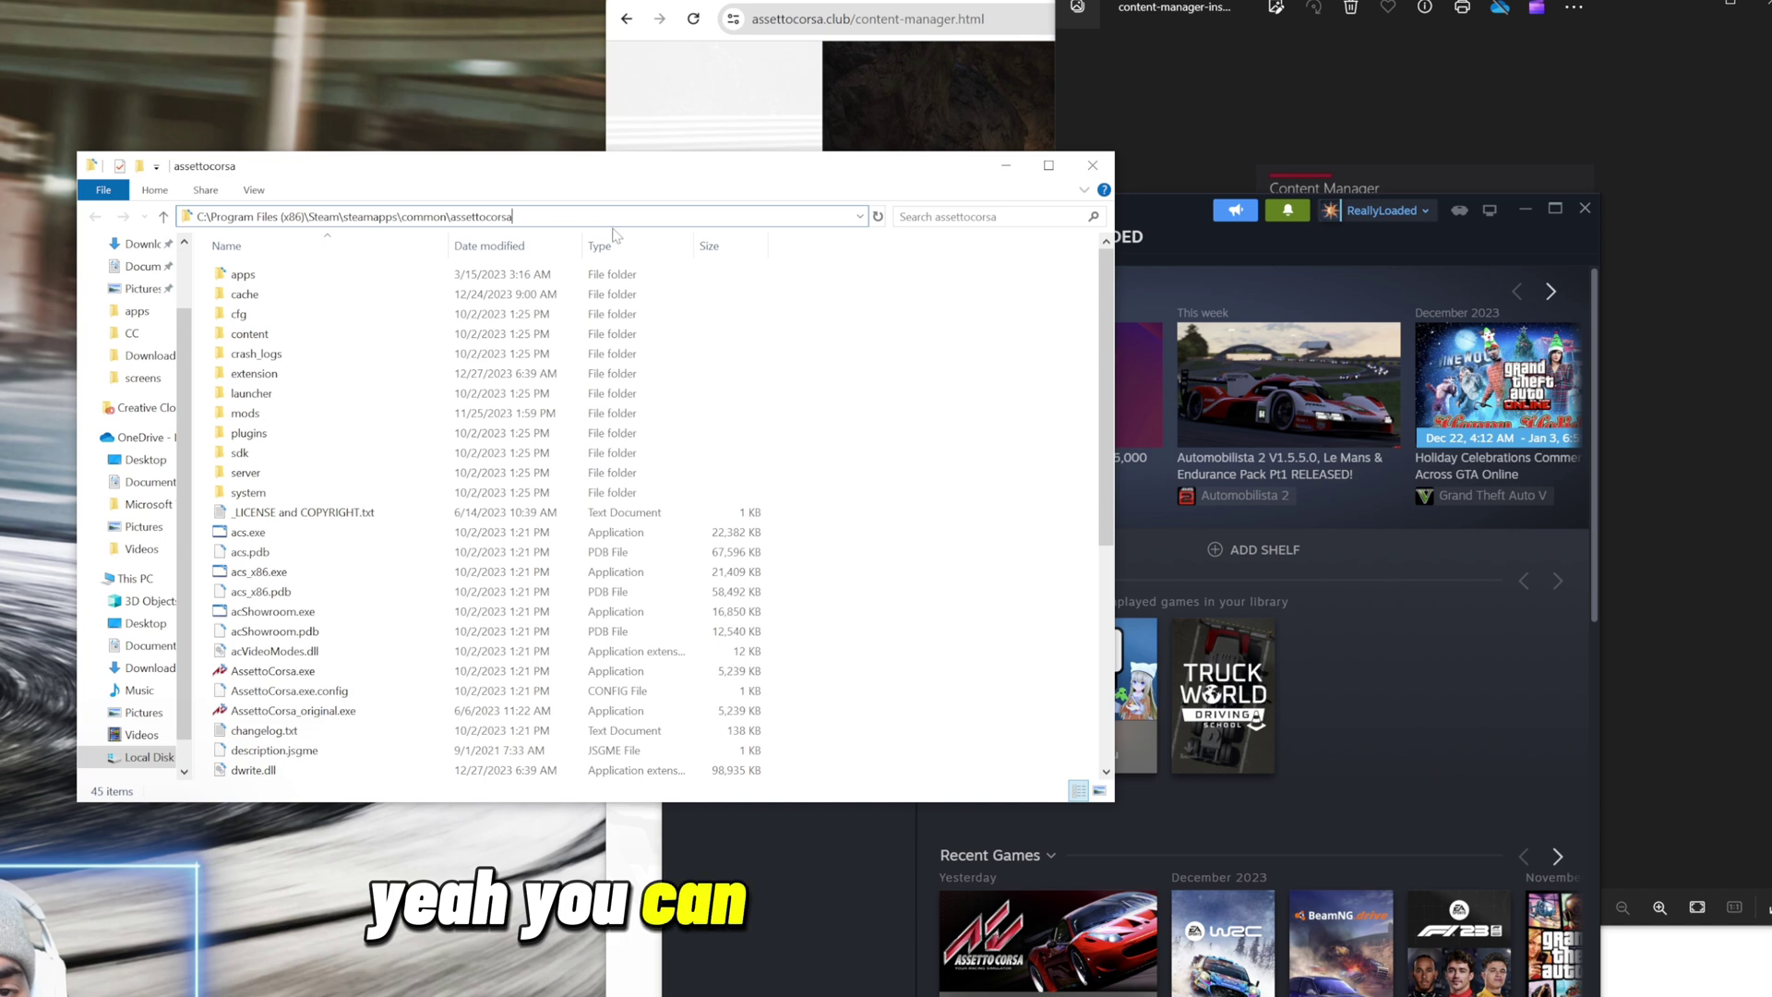
pyautogui.moveTo(514, 217); pyautogui.dragTo(265, 217)
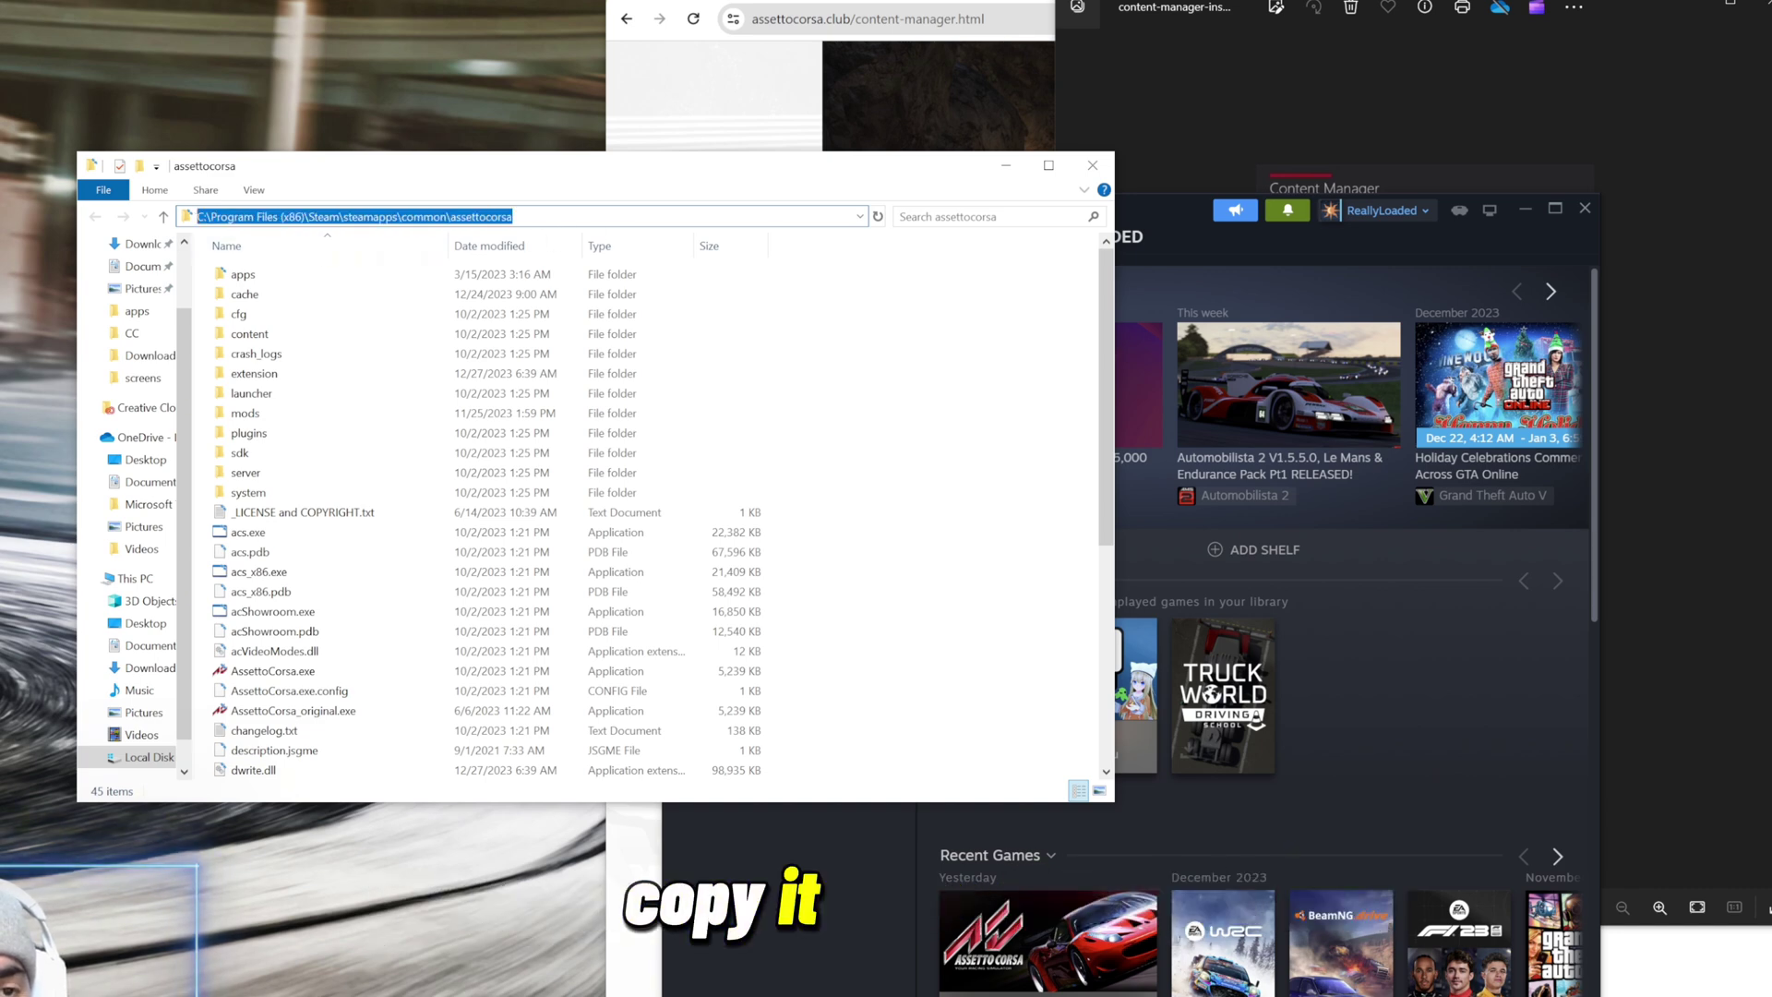
pyautogui.rightClick(344, 218)
pyautogui.click(1337, 176)
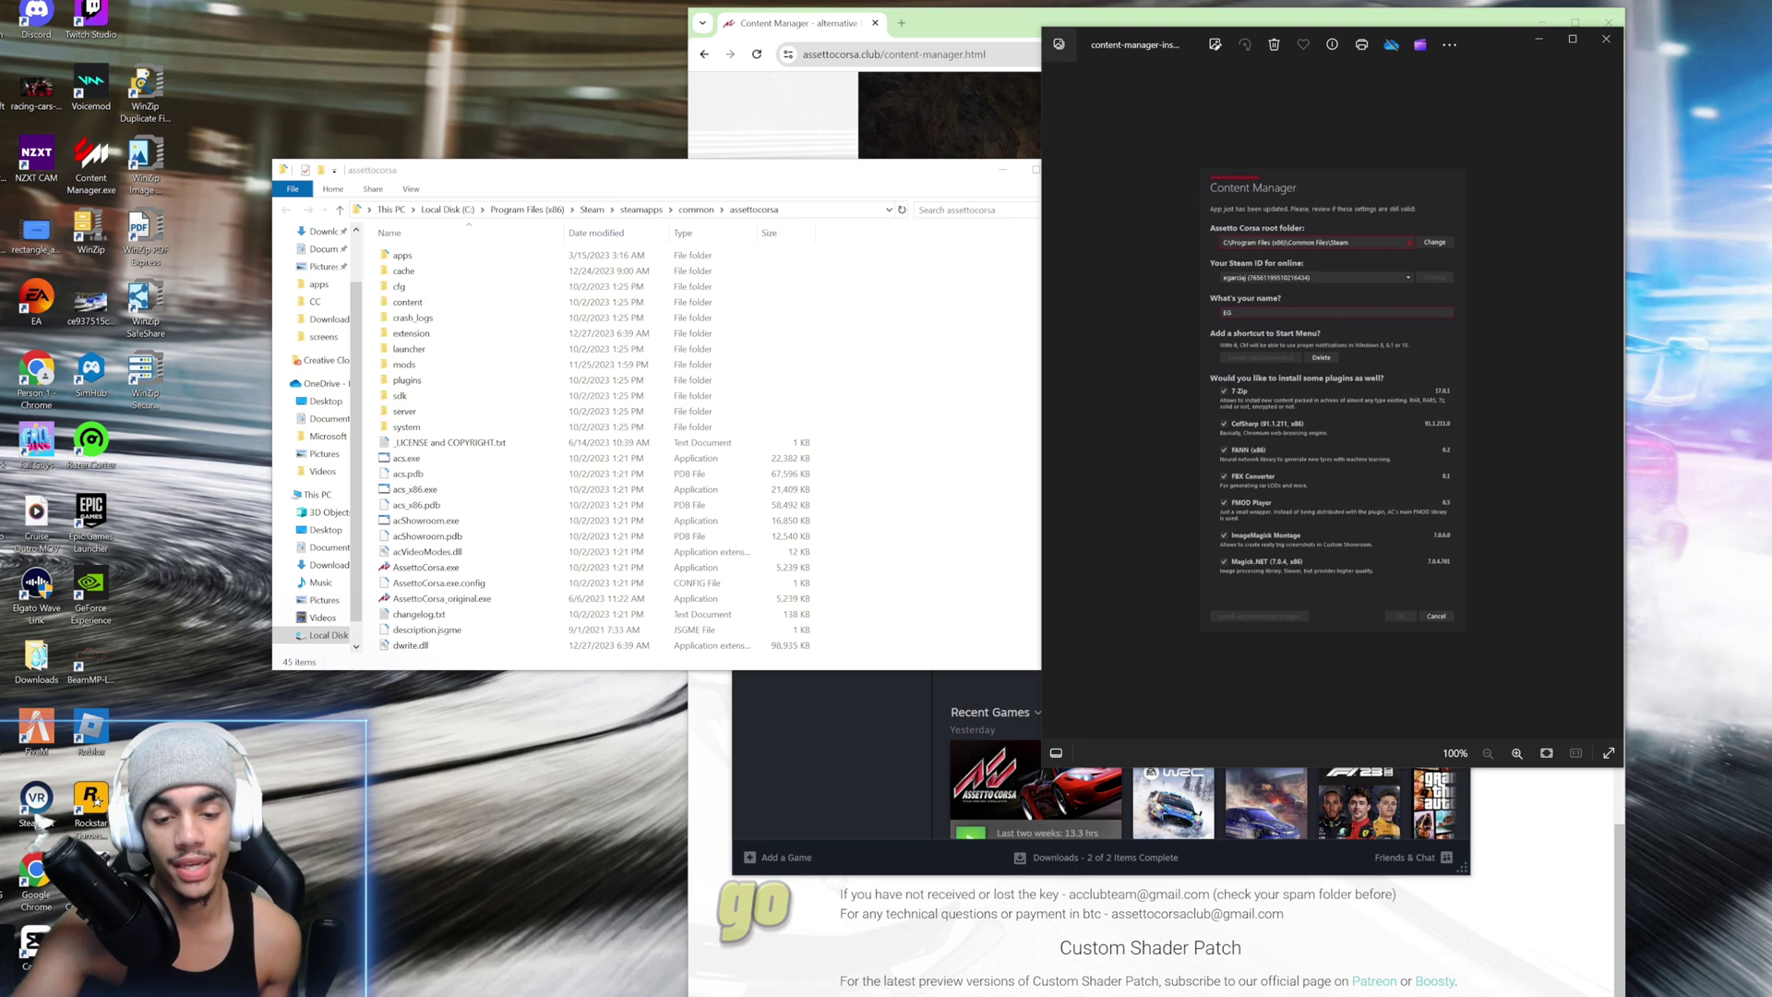
# Bring Steam forward, view the account's profile details, then minimise Steam.
pyautogui.moveTo(712, 991)
pyautogui.click(672, 932)
pyautogui.click(1080, 220)
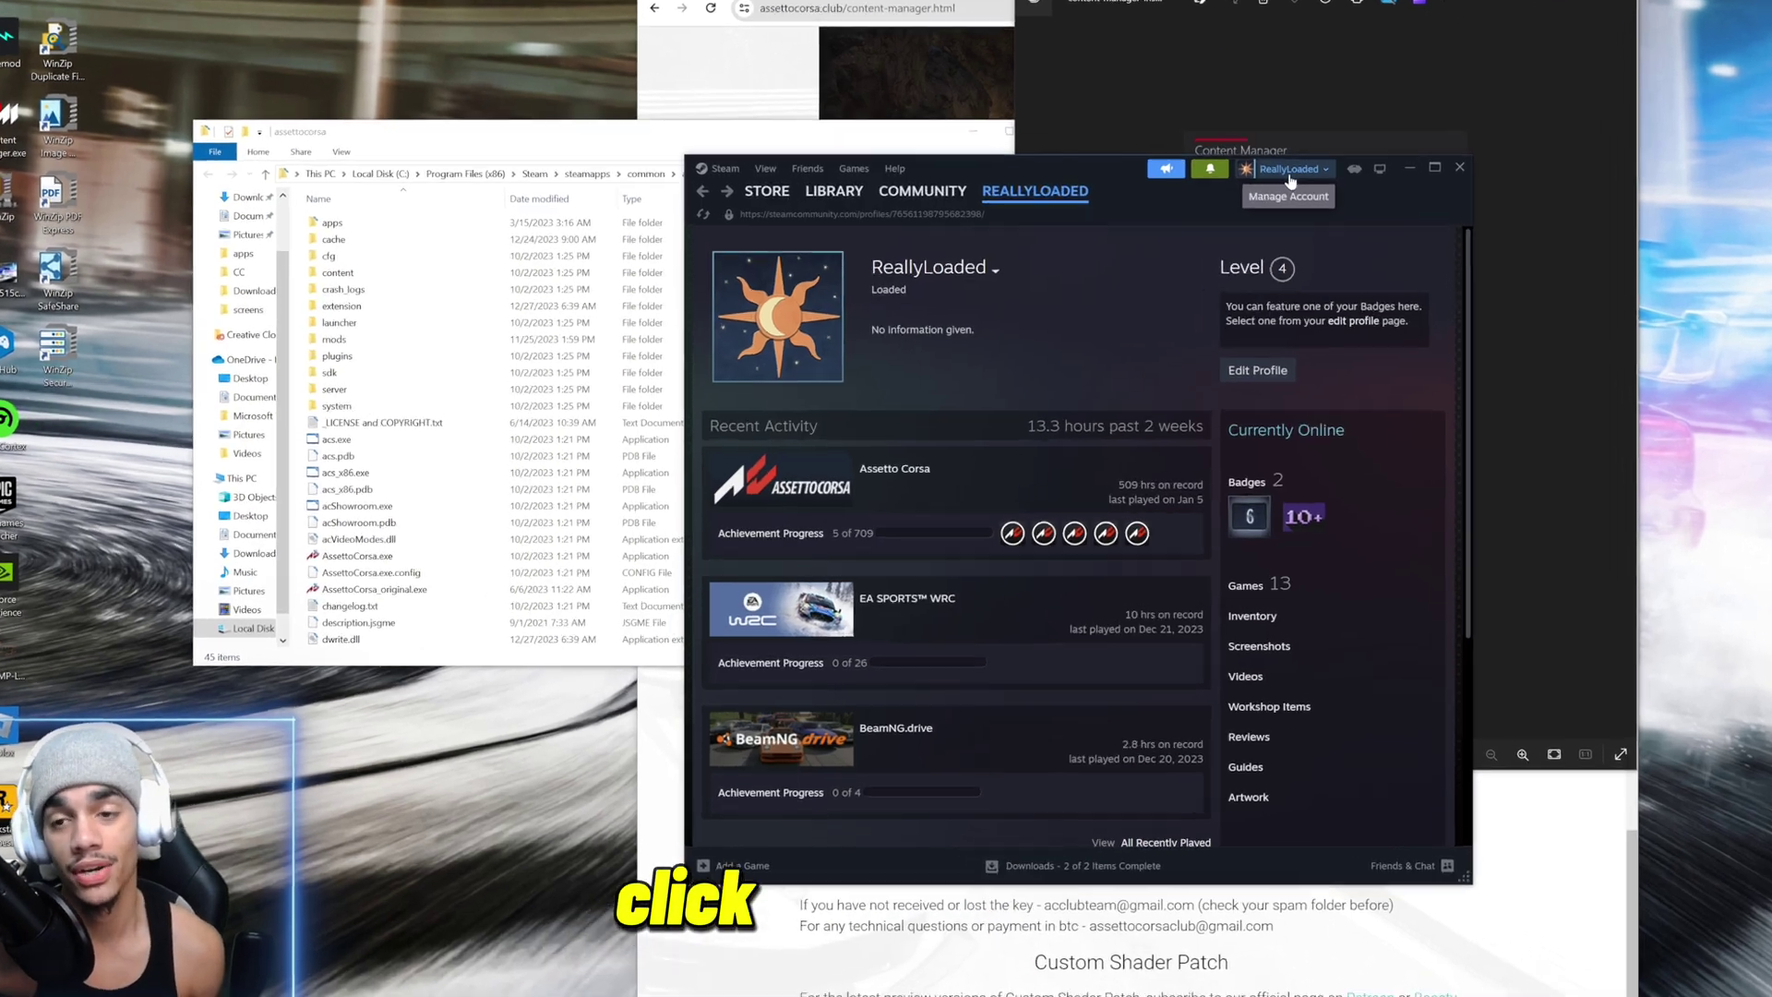
pyautogui.click(1297, 205)
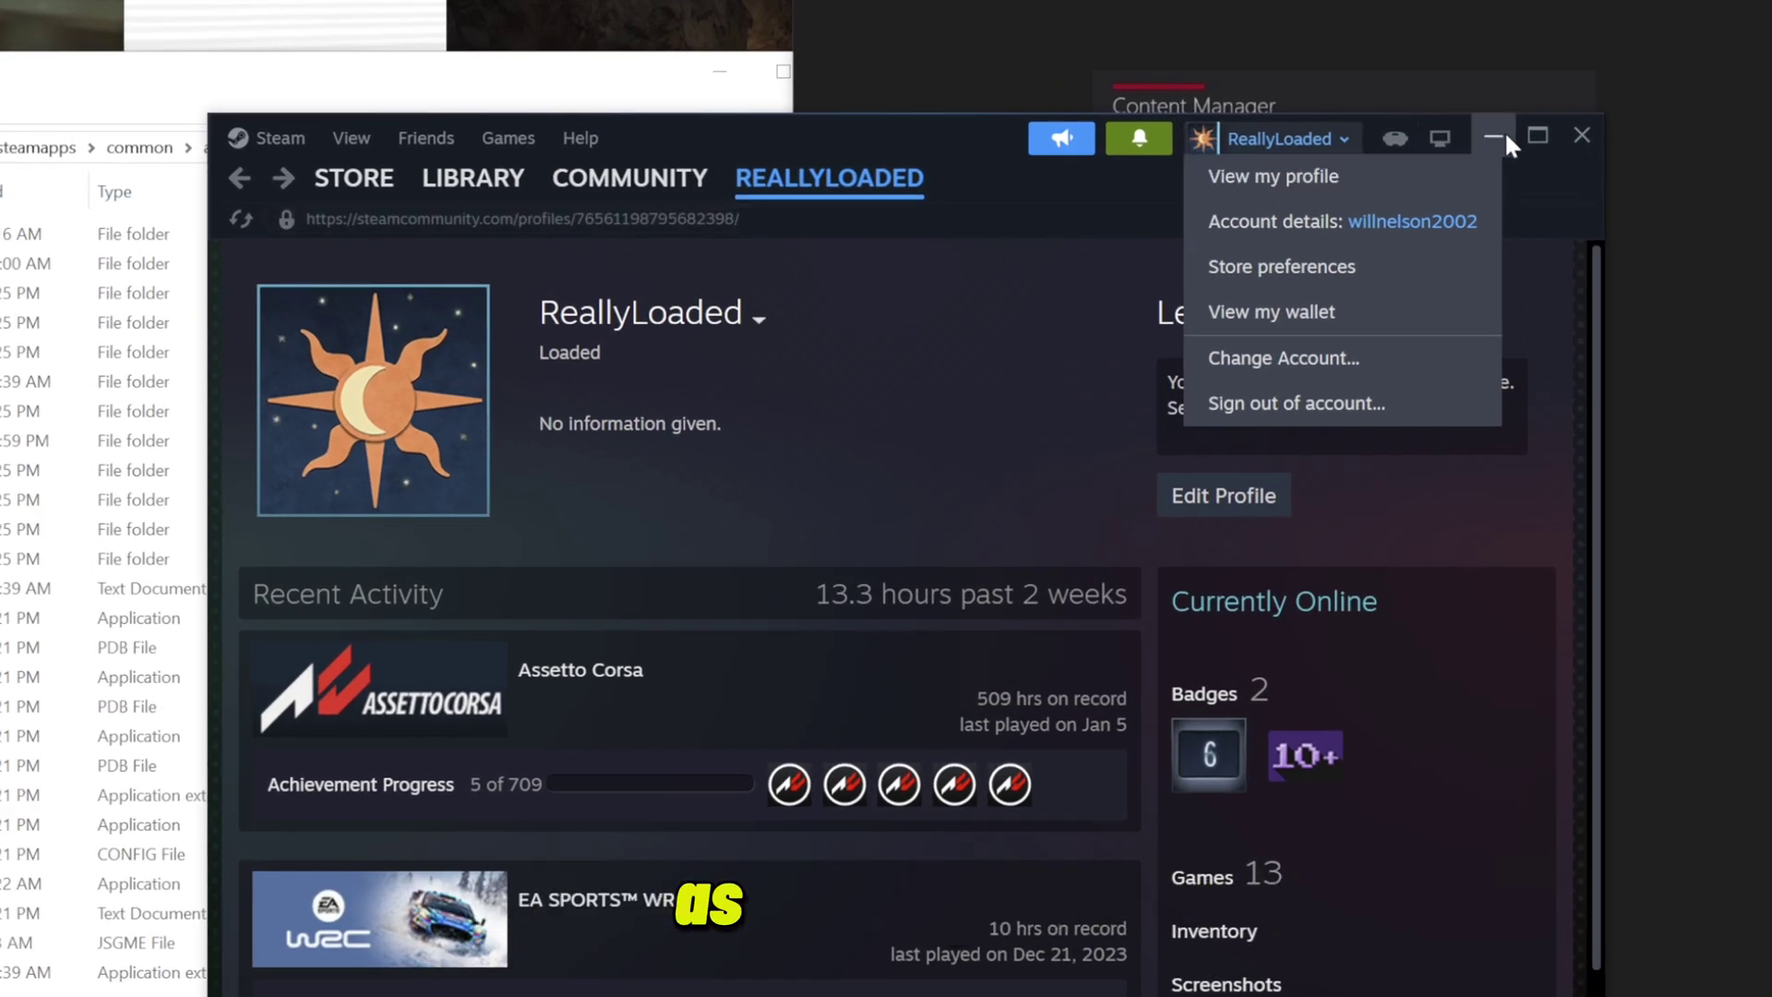
pyautogui.click(1505, 136)
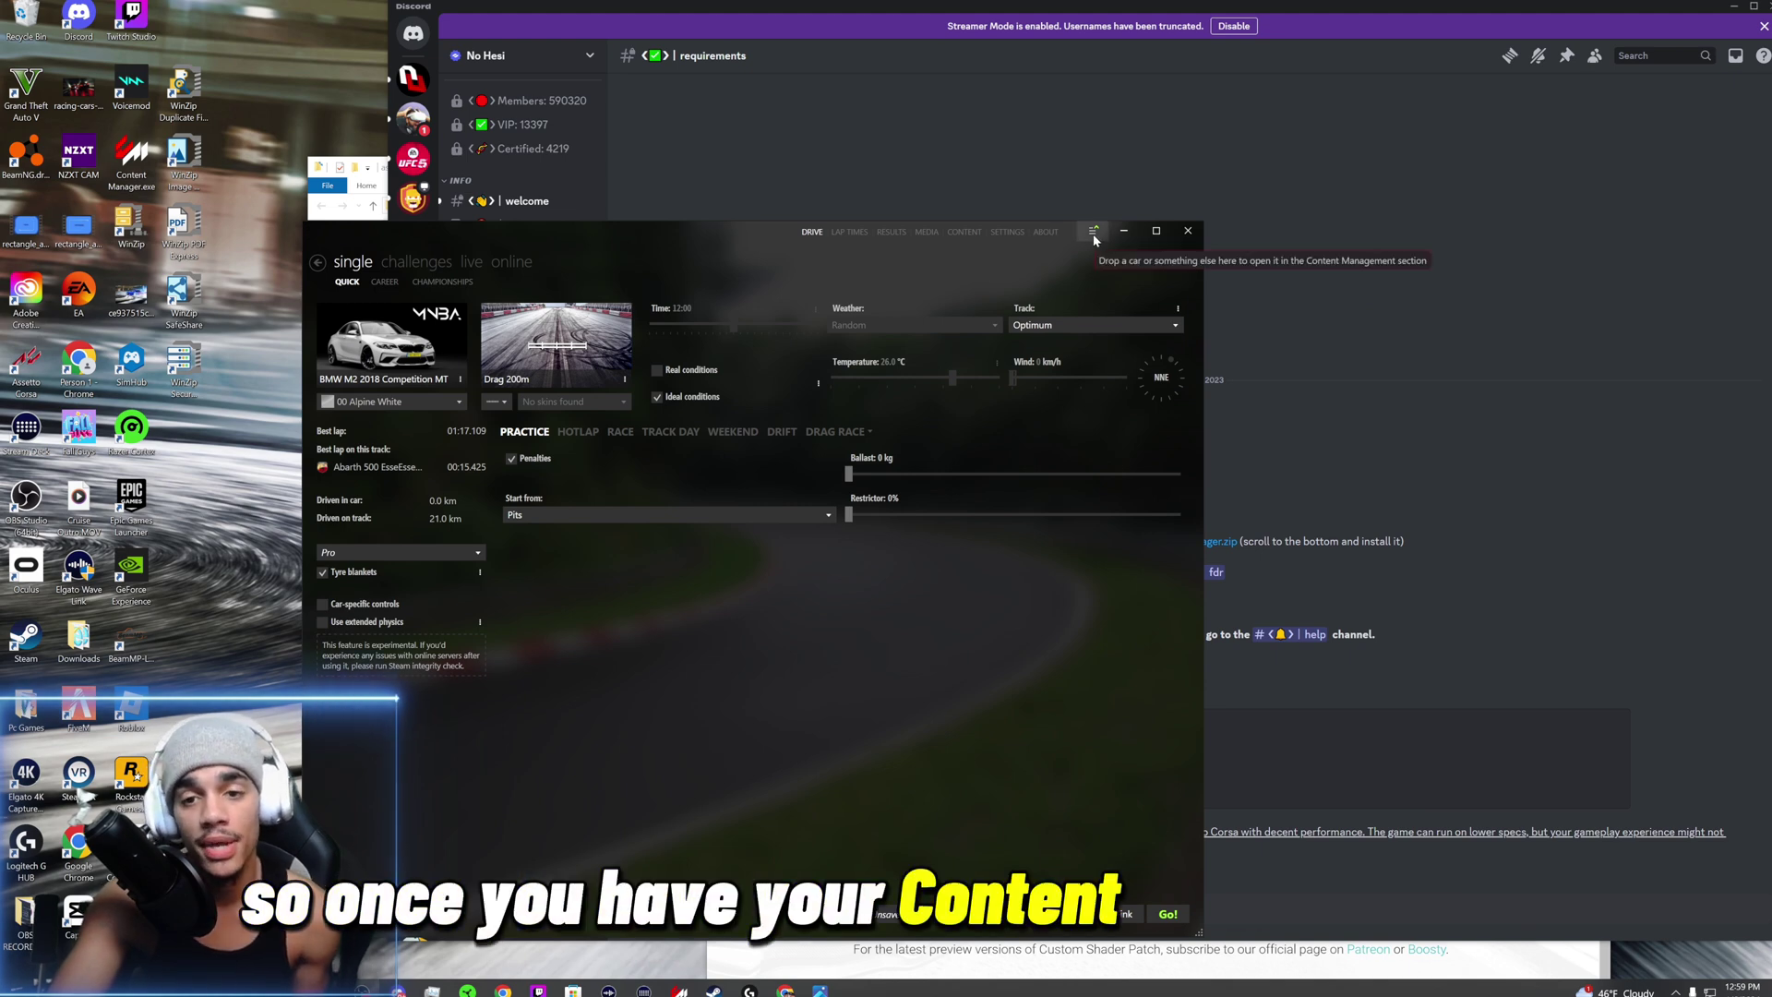
# Check the Custom Shaders Patch version 0.2.3-preview1 against Discord's 1.79-or-above requirement.
pyautogui.click(1007, 232)
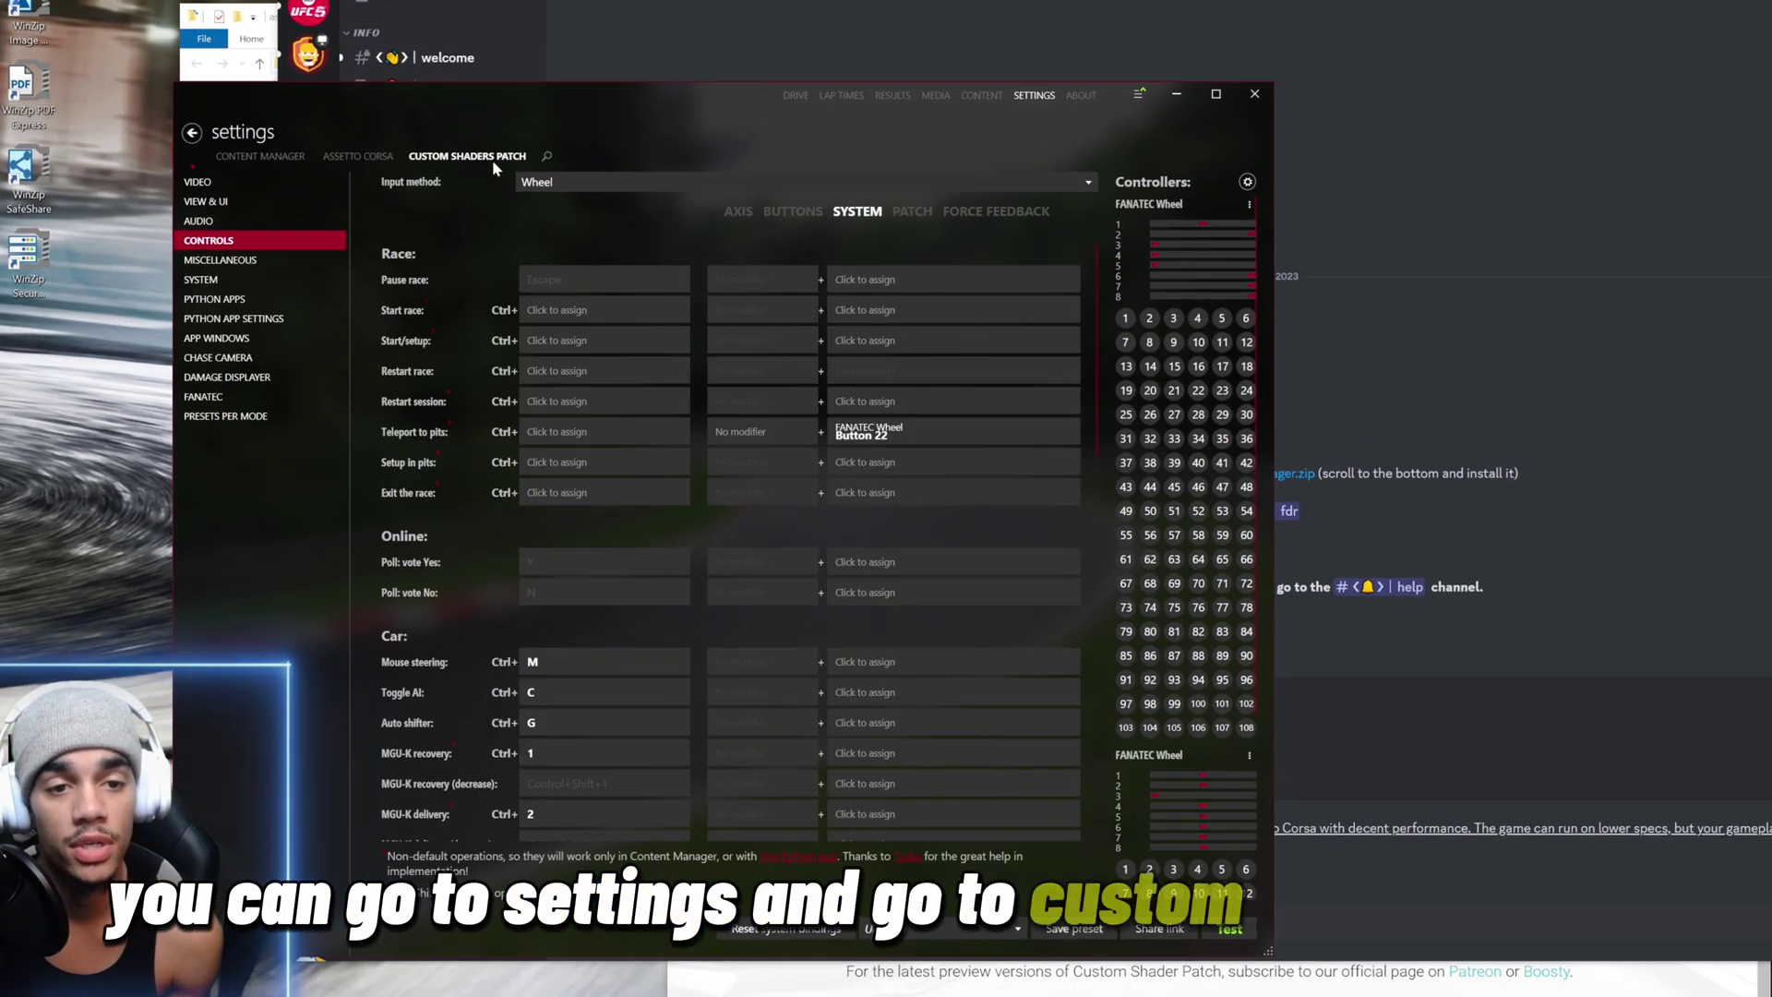
pyautogui.click(491, 159)
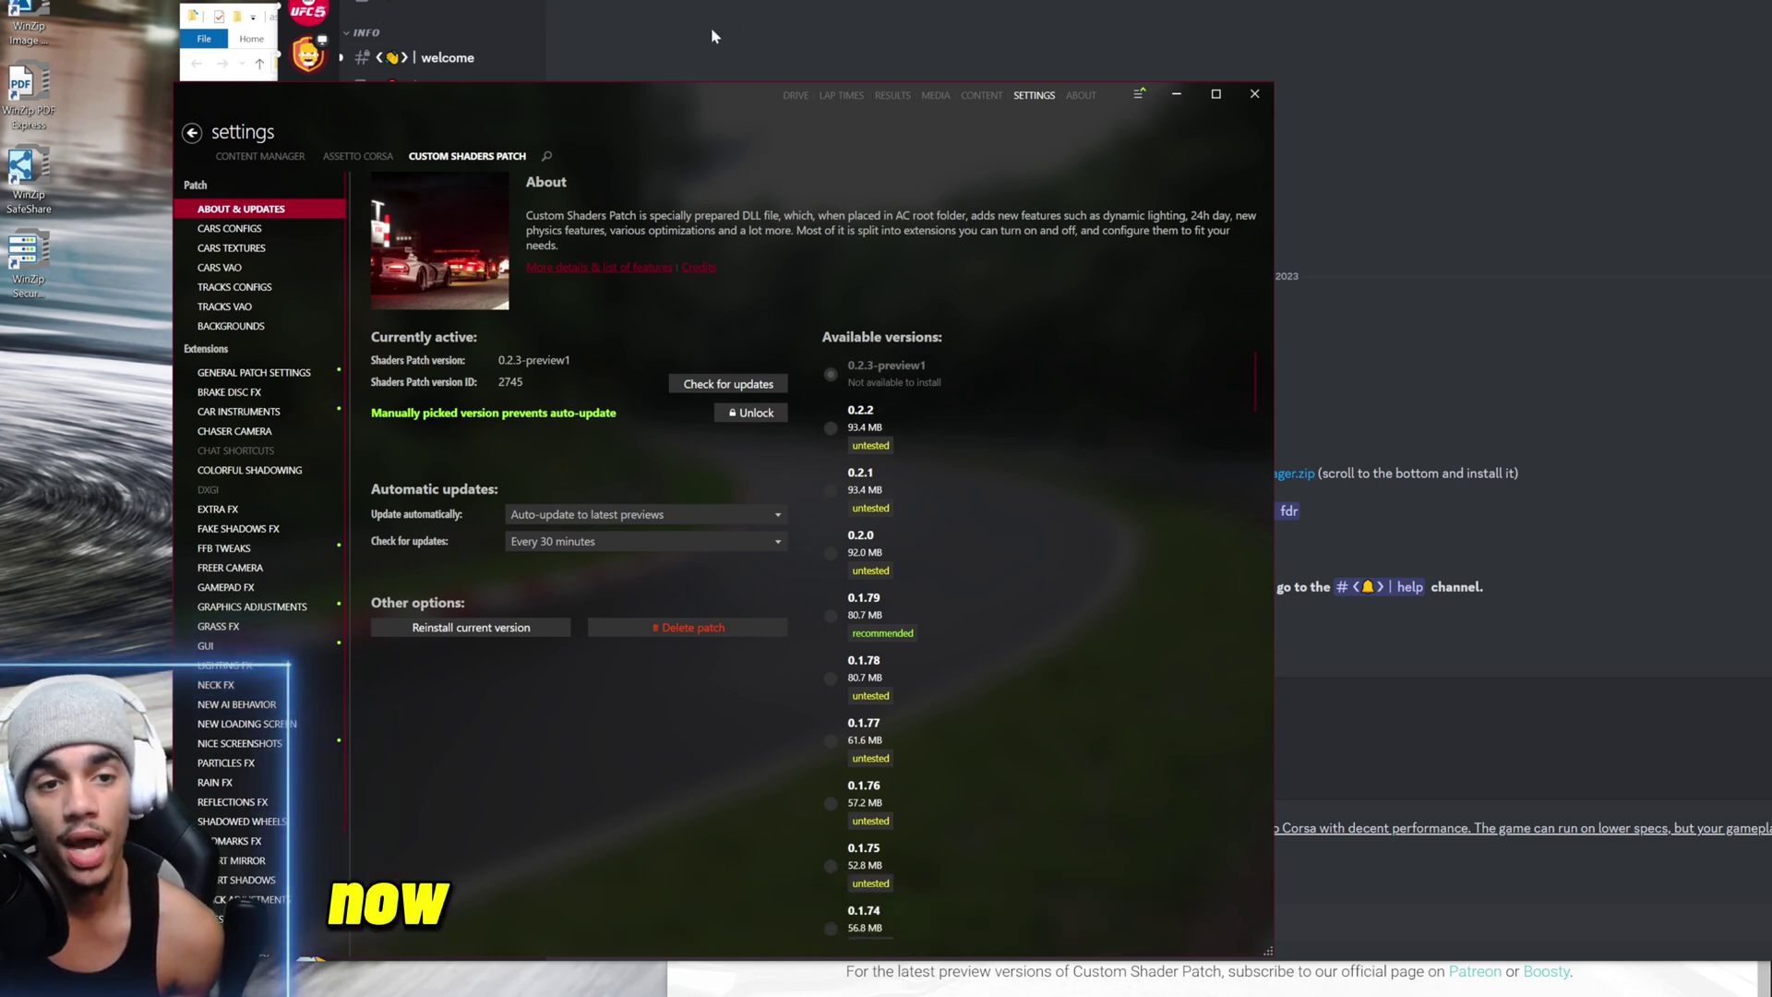
pyautogui.click(823, 37)
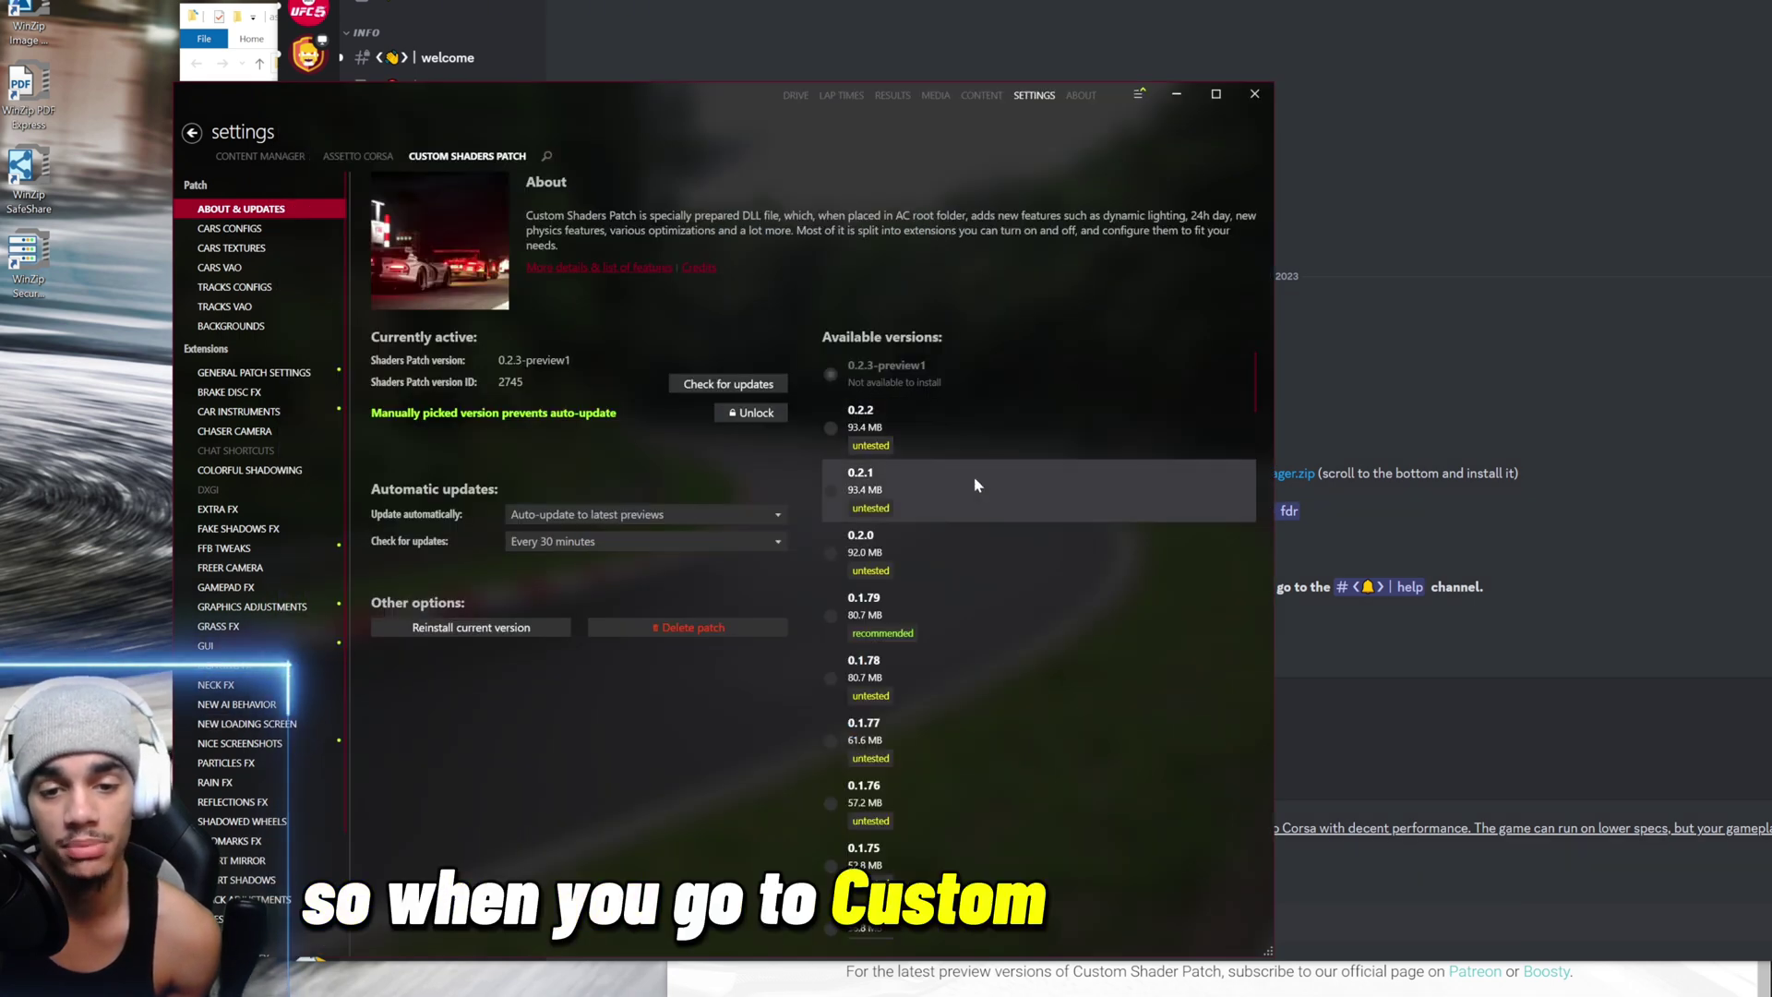
# Open the racedepartment.com Sol 2.2.x link from the #requirements message.
pyautogui.moveTo(916, 497)
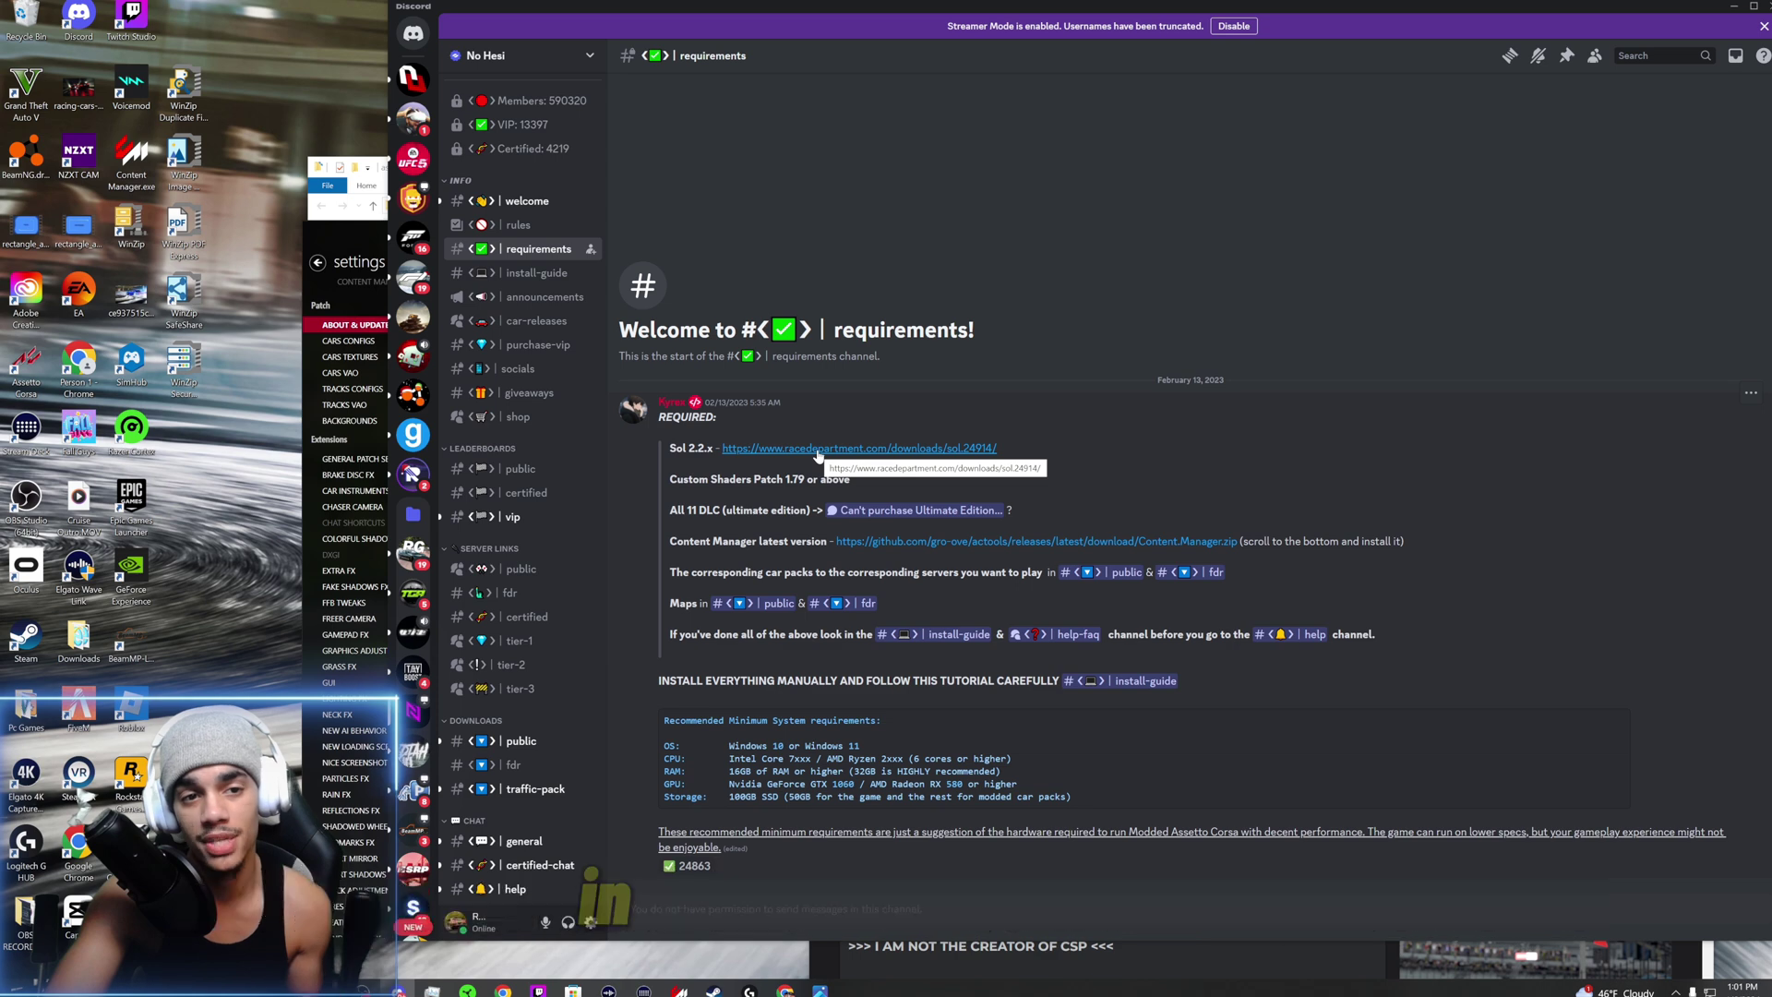
pyautogui.click(818, 452)
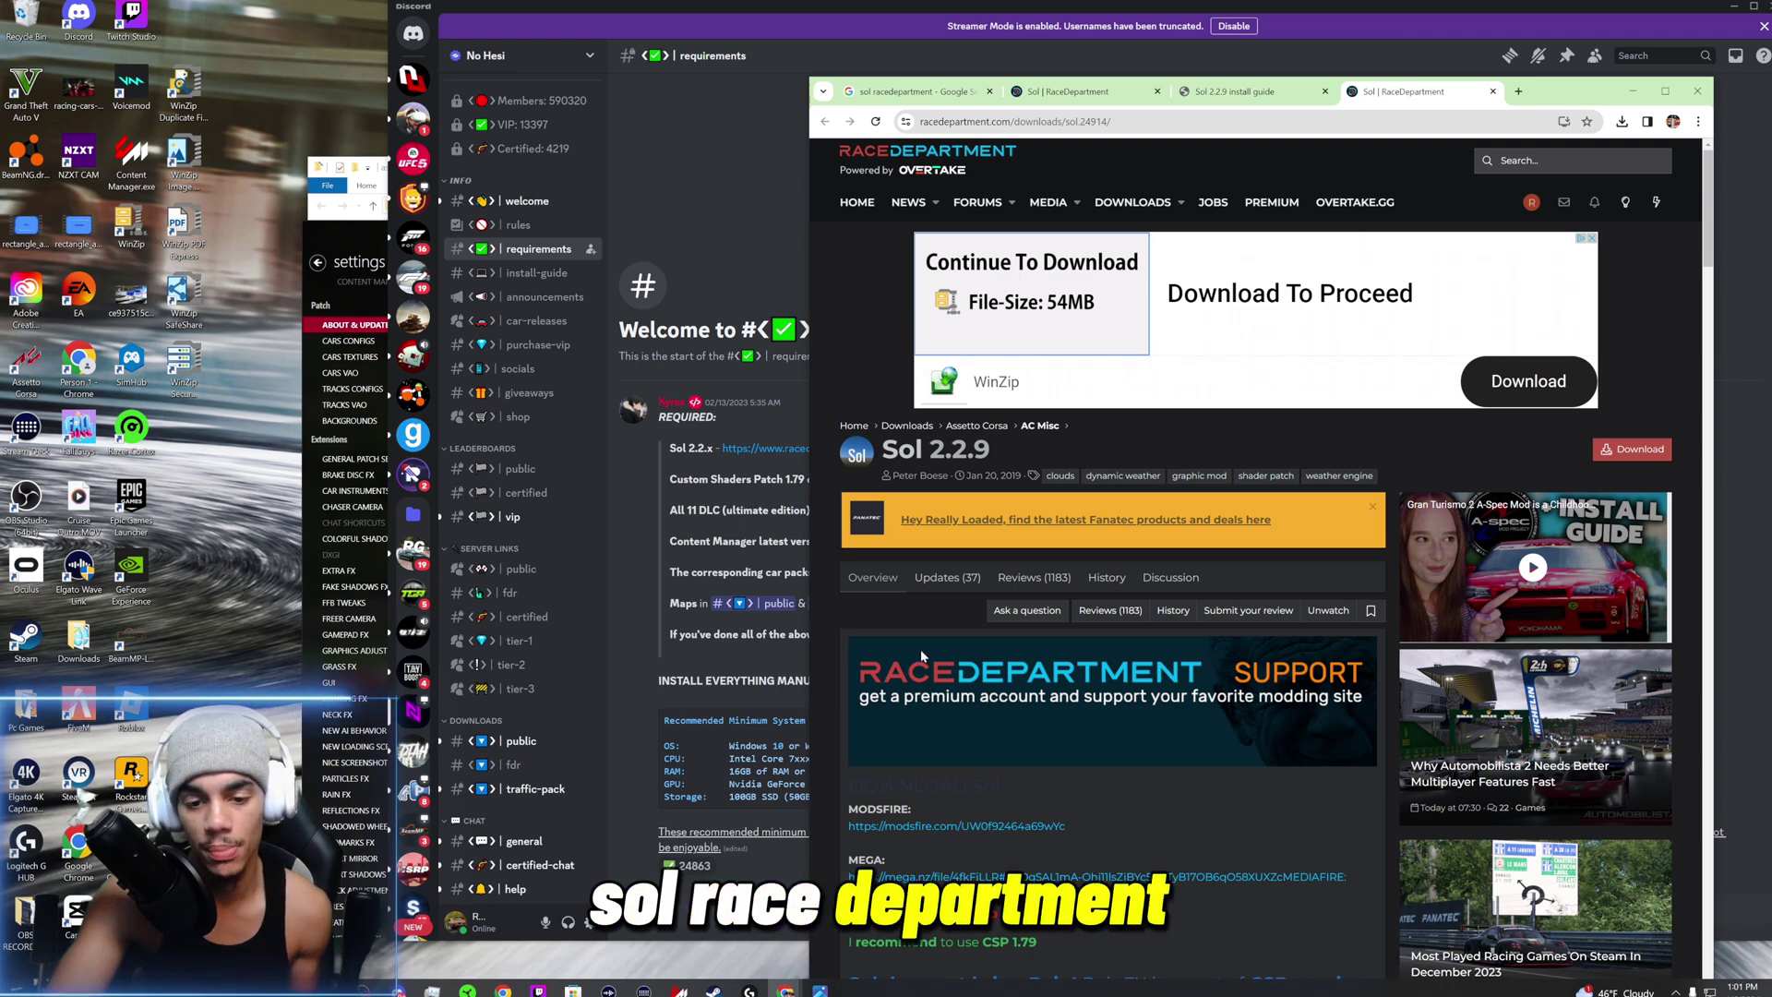
# Start the Sol download from the page's MEGA mirror, then switch windows from the taskbar.
pyautogui.scroll(-2, 927, 669)
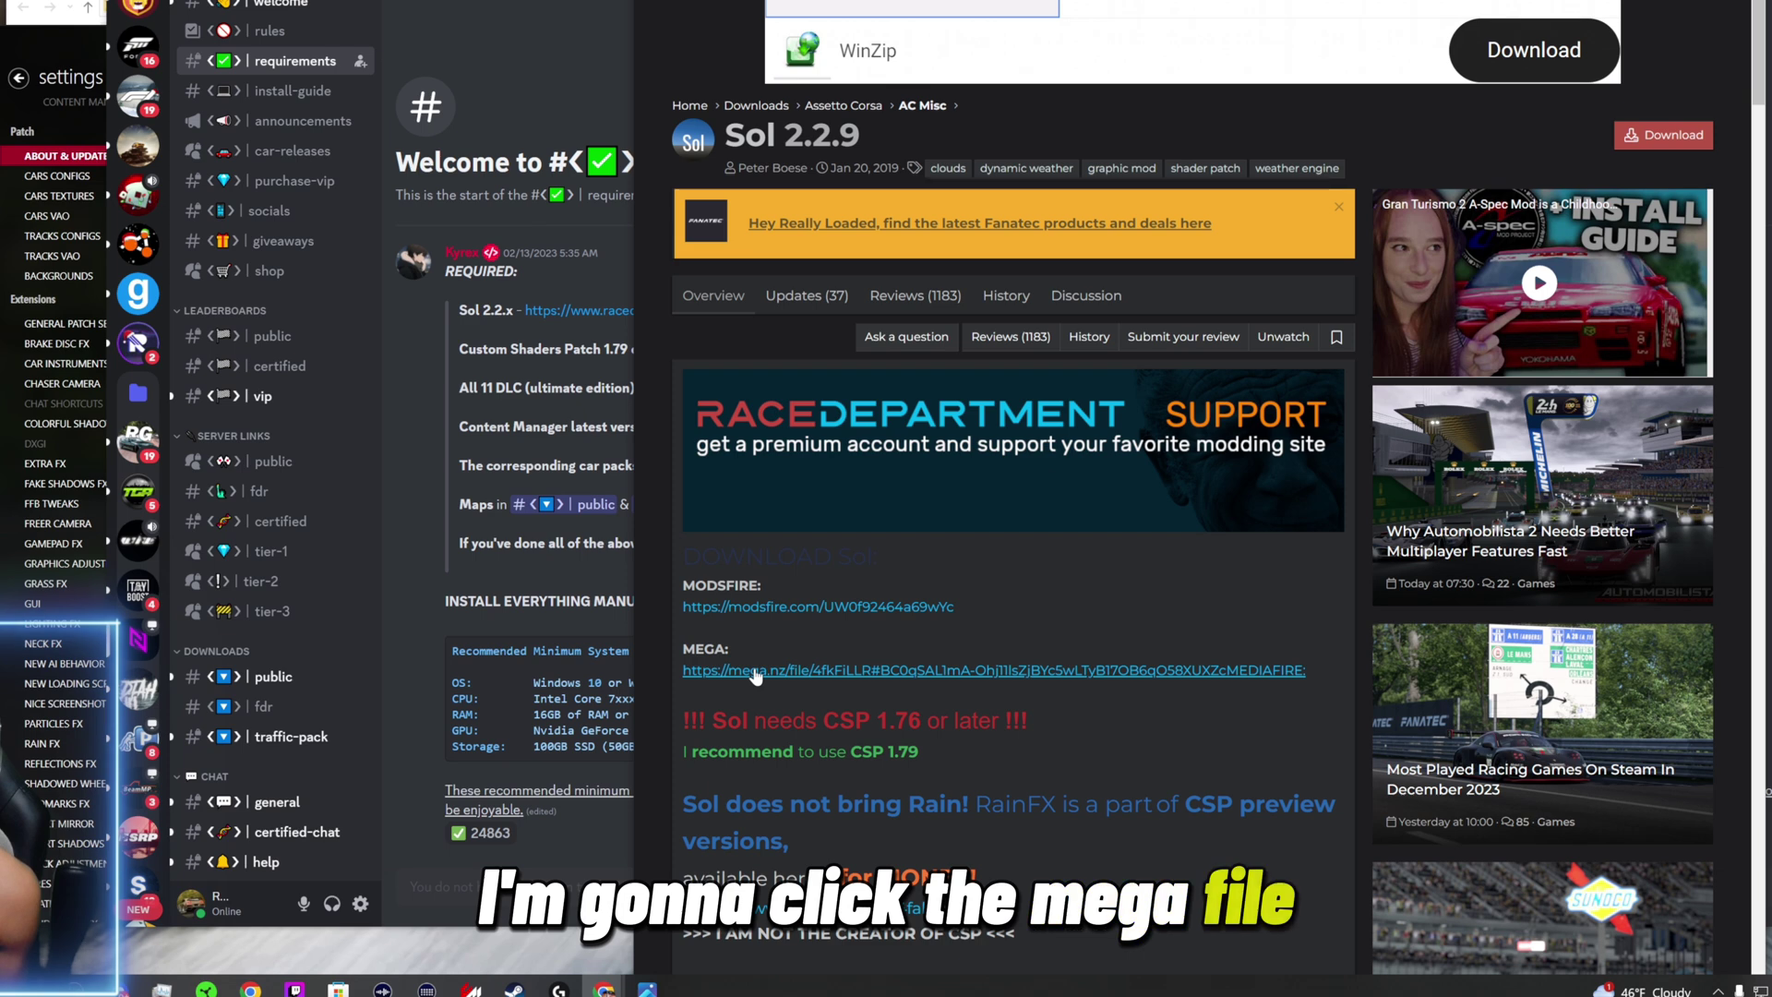
pyautogui.scroll(-1, 755, 677)
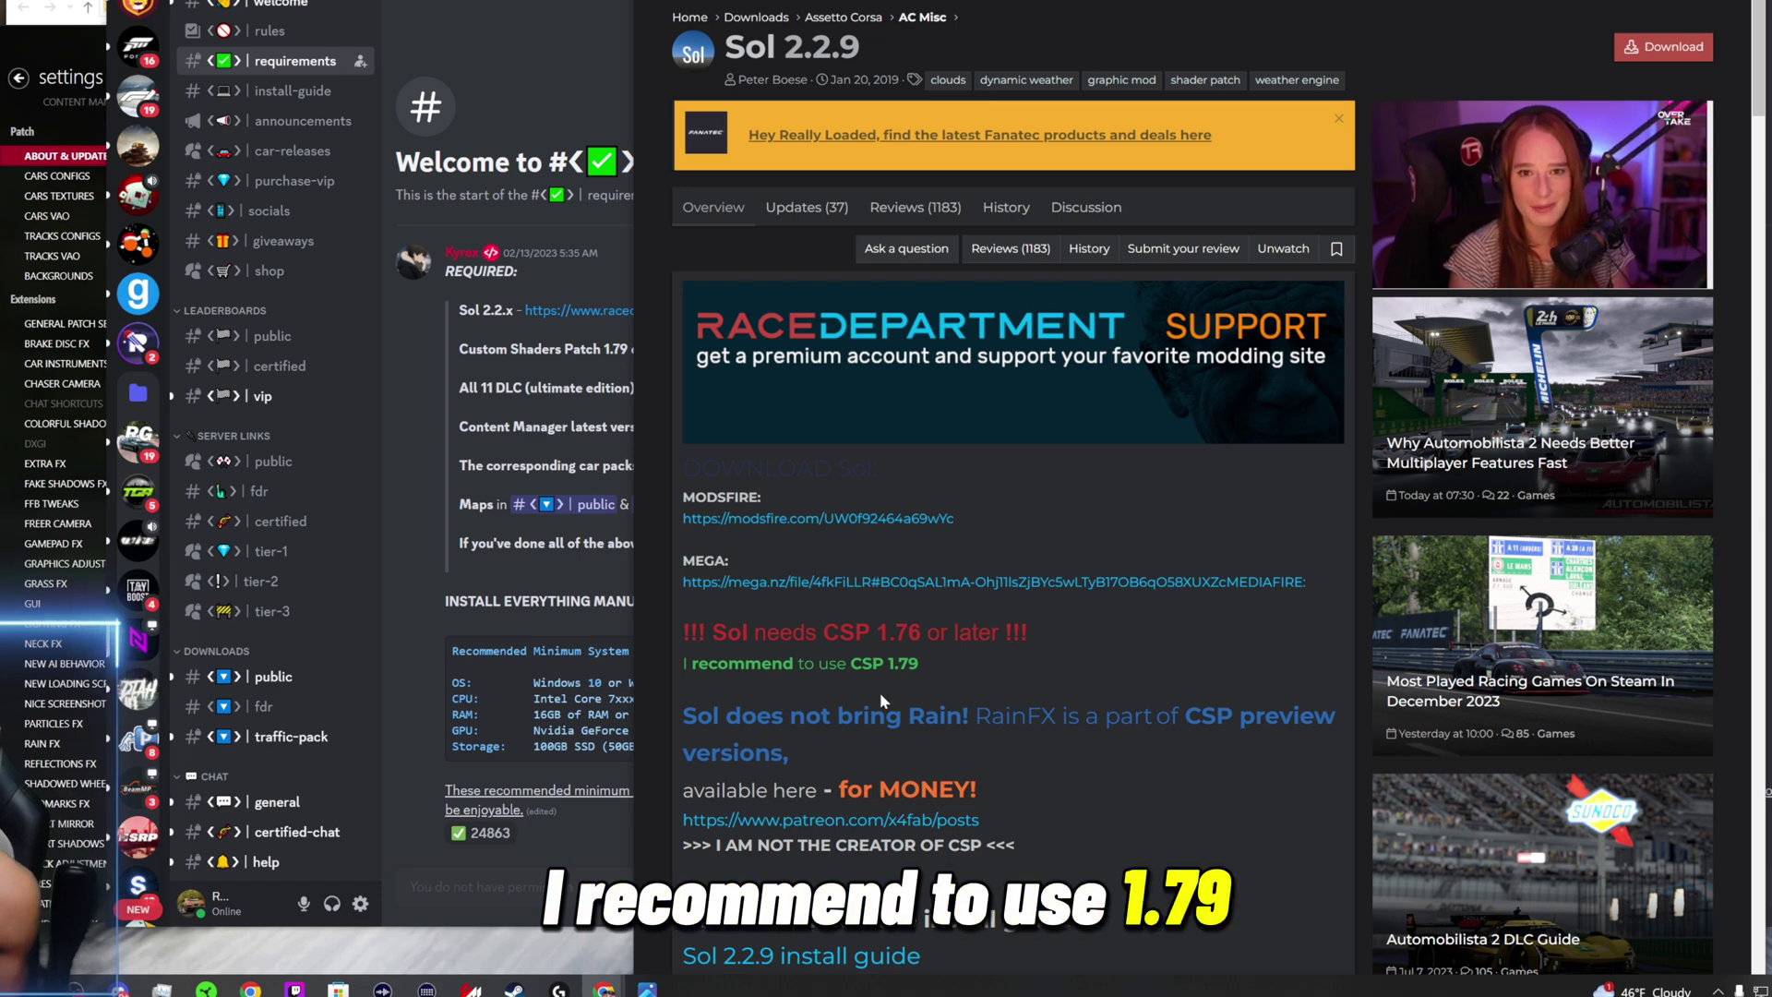
pyautogui.scroll(-1, 878, 692)
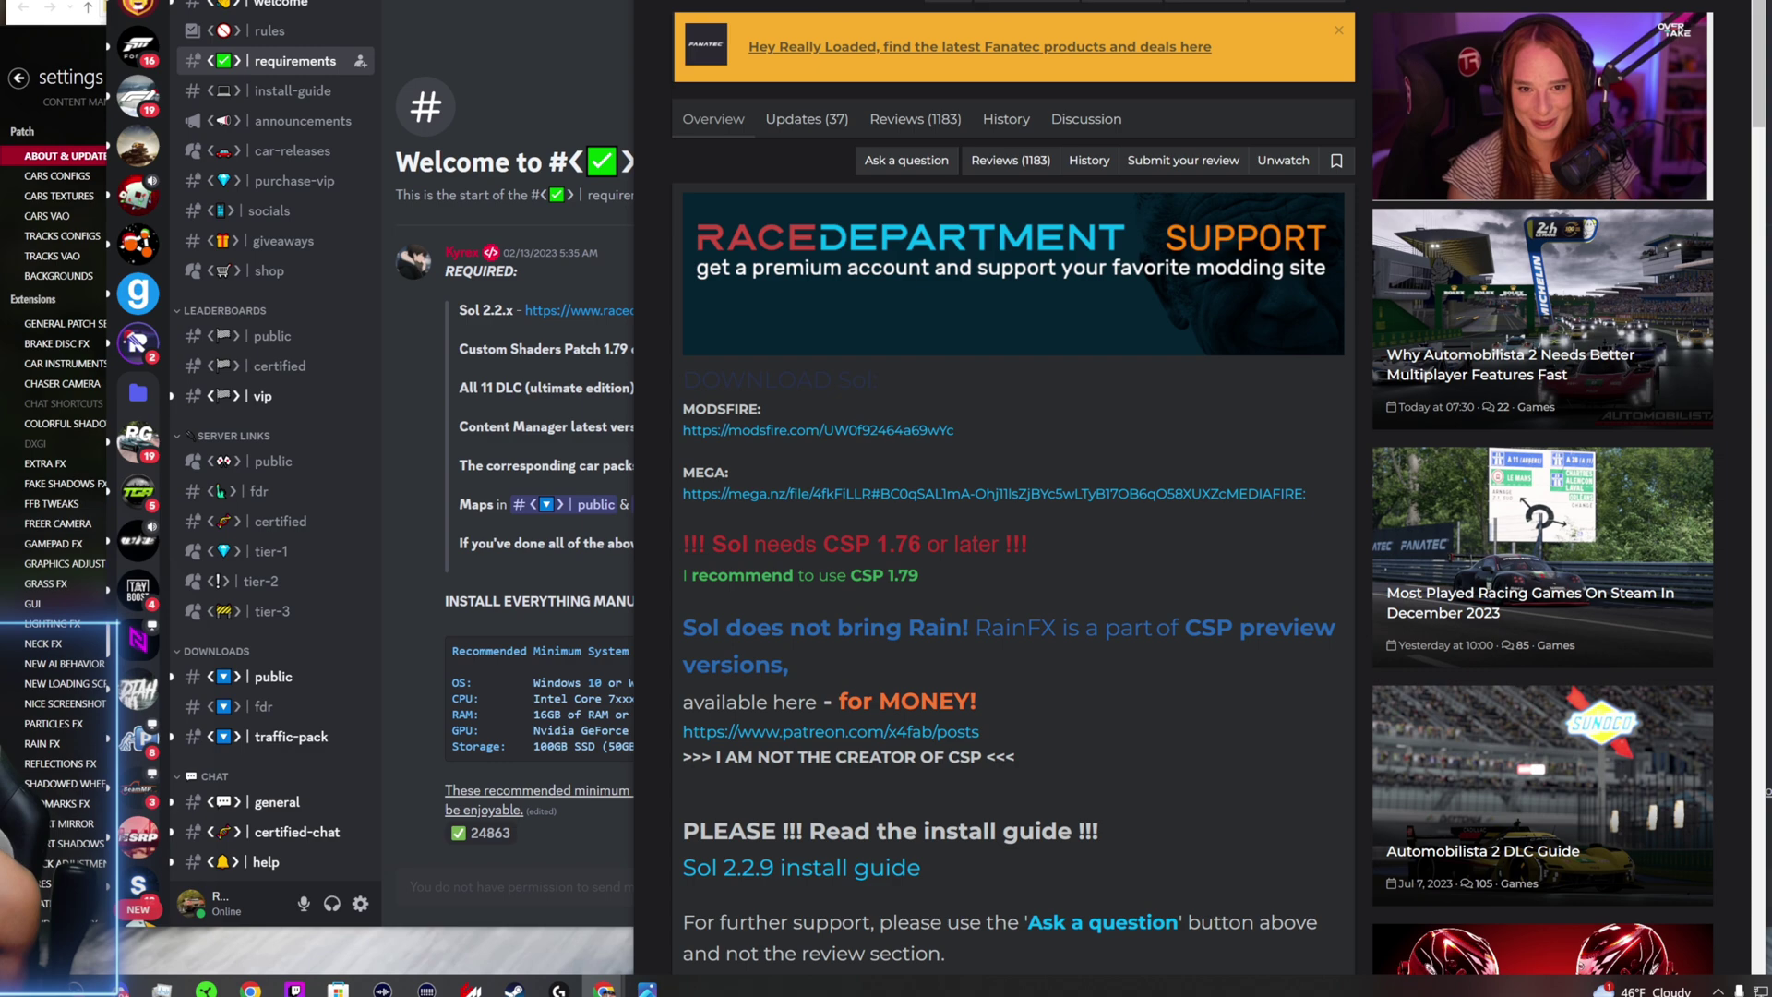
pyautogui.click(1273, 494)
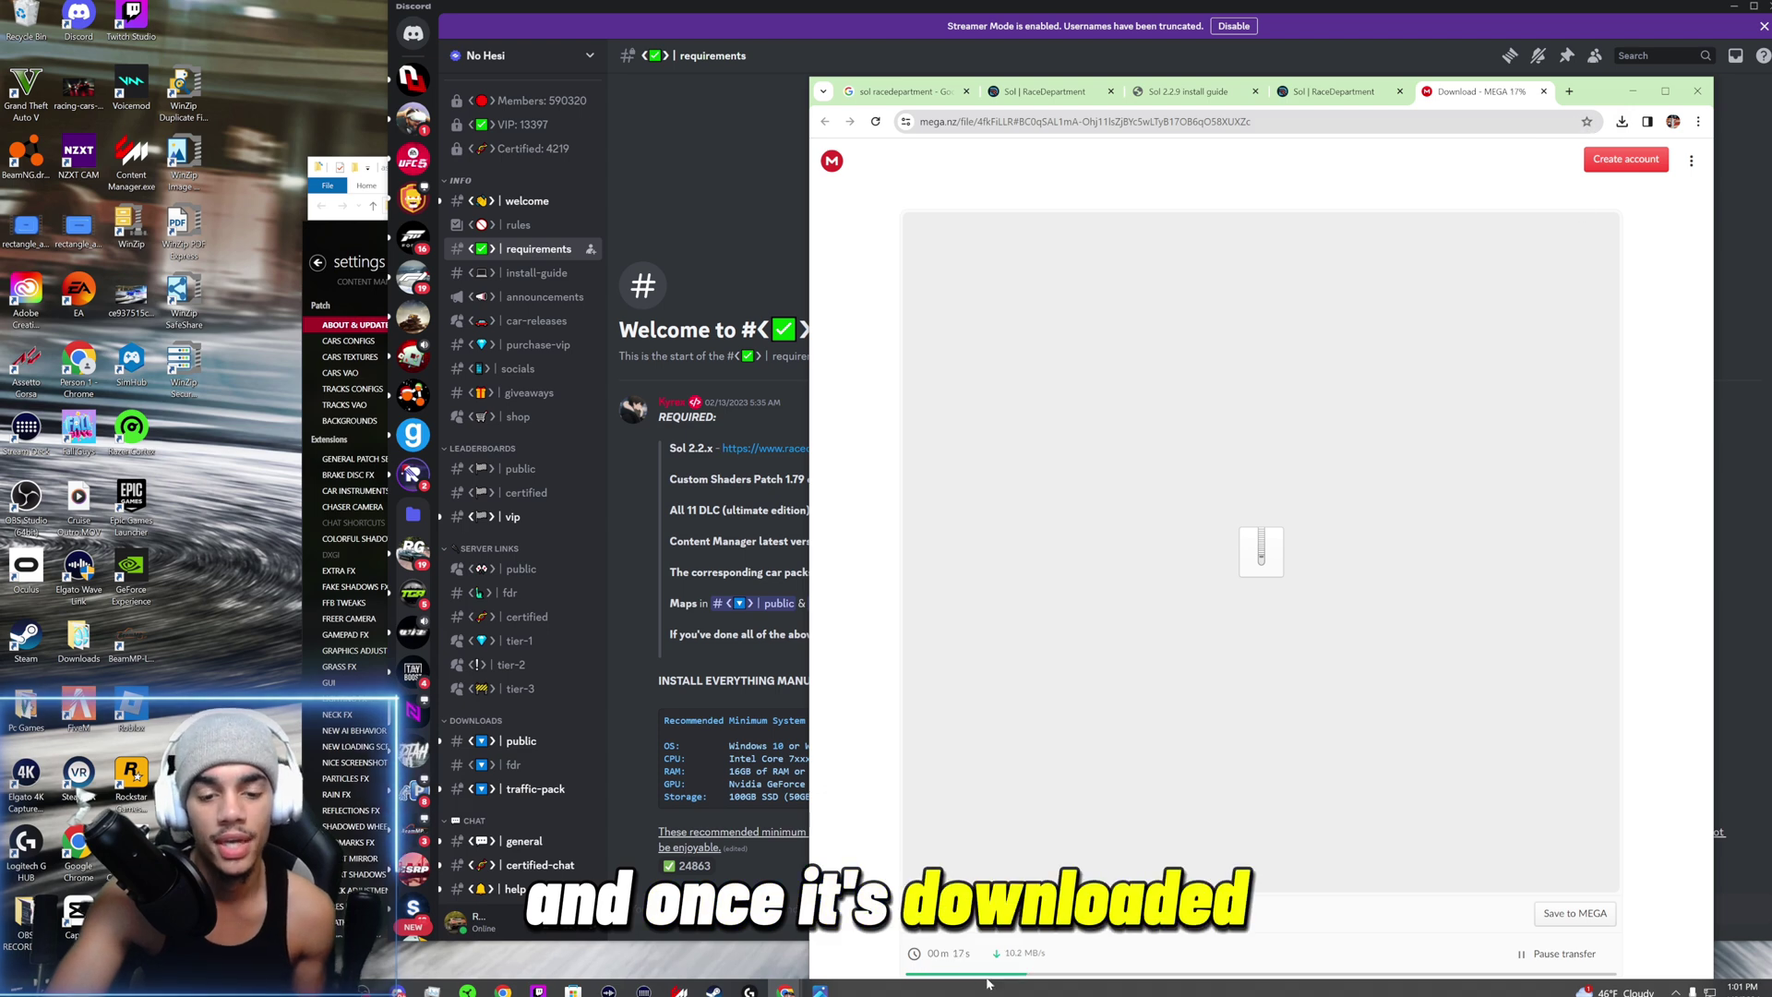
pyautogui.click(680, 991)
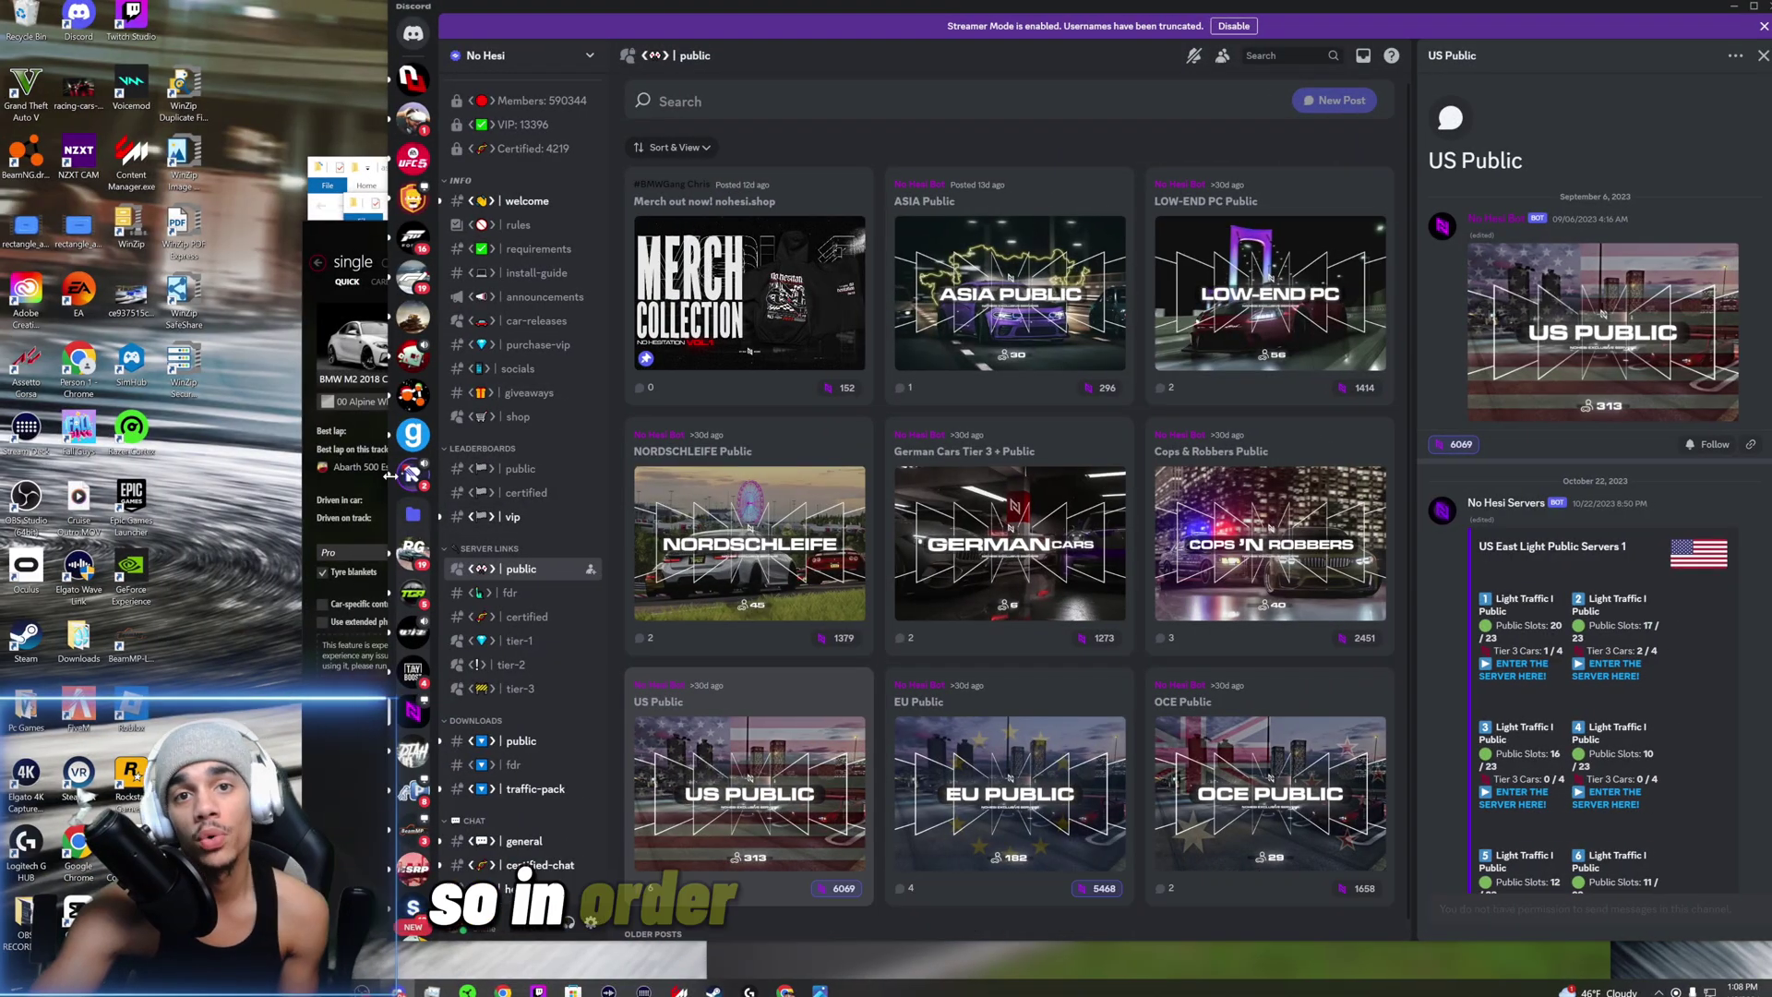
pyautogui.scroll(-3, 413, 646)
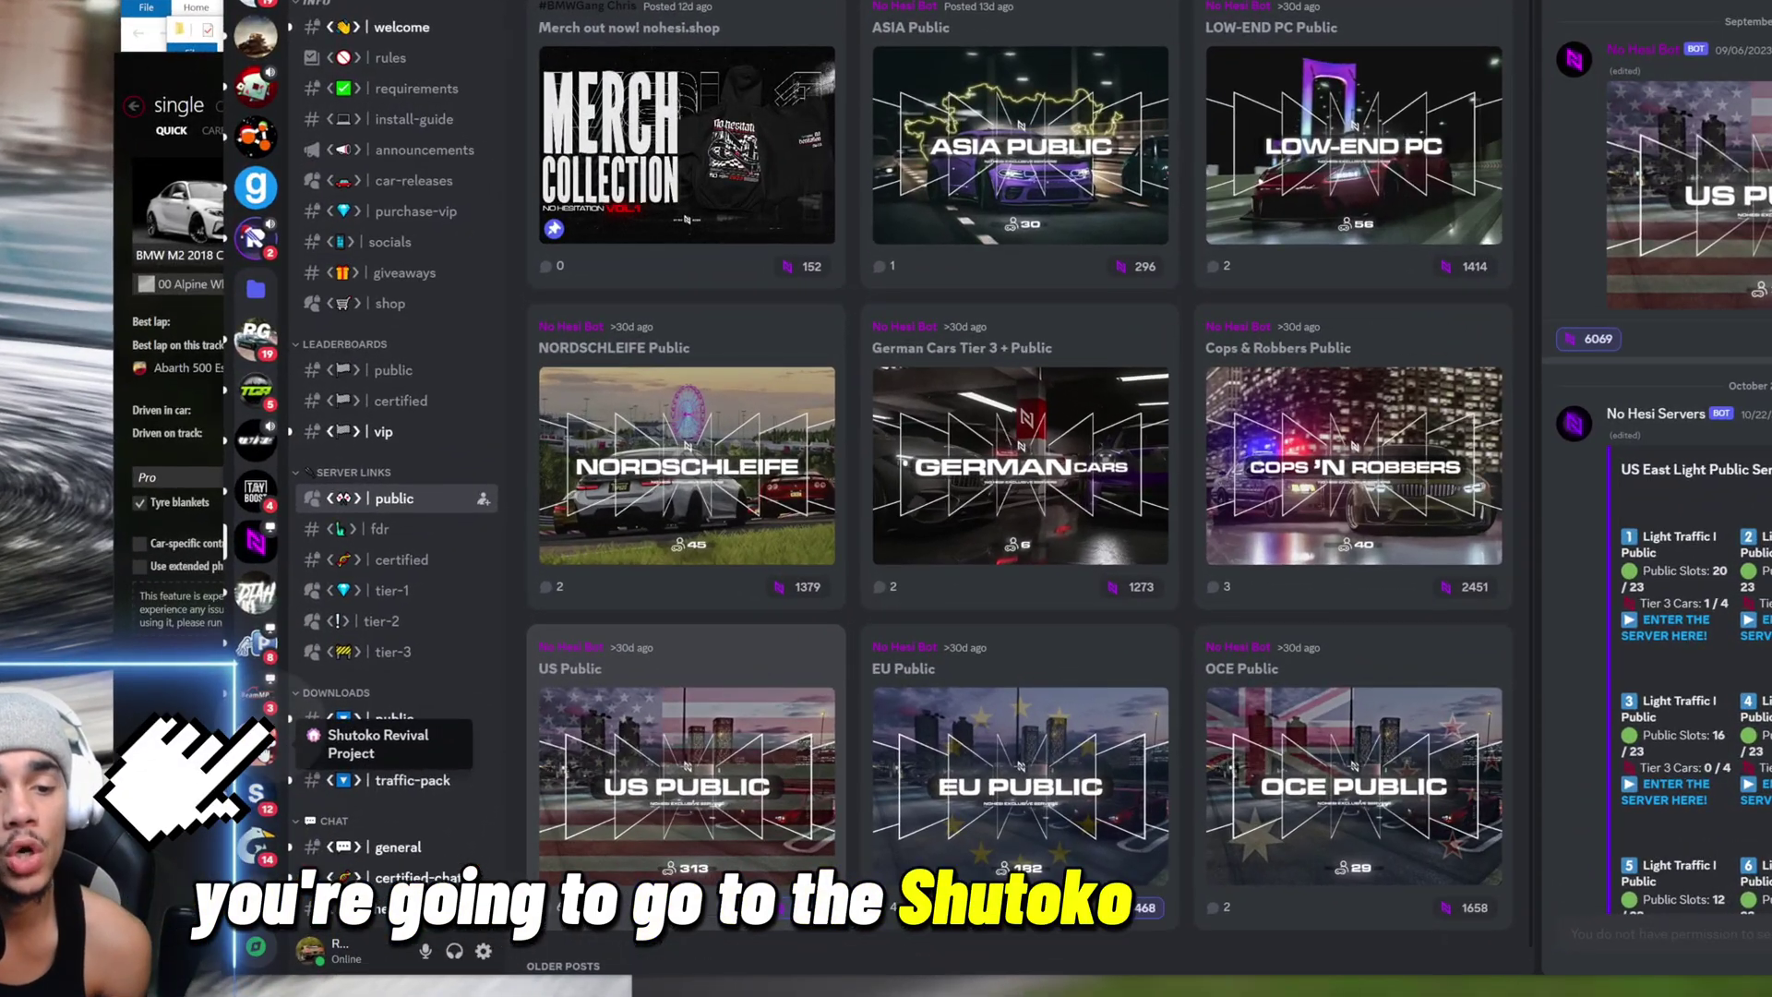
# Open shutokorevivalproject.com from the Shutoko Revival server's #track_downloads channel.
pyautogui.click(412, 800)
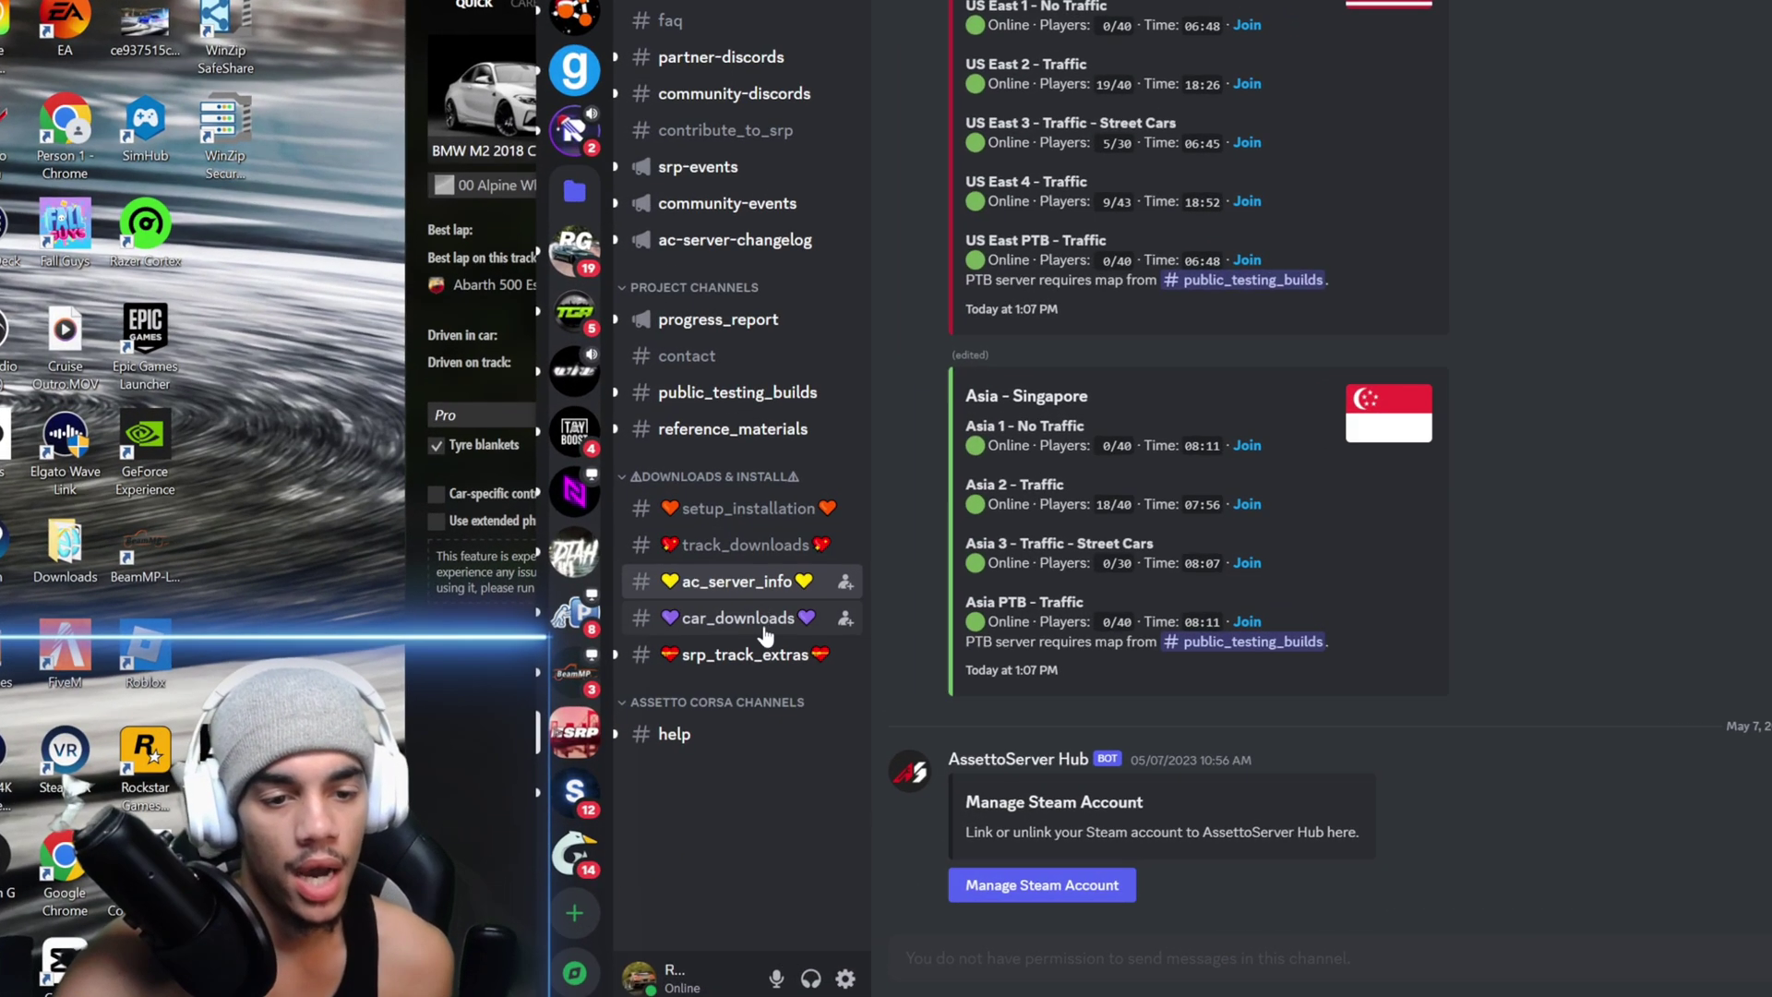
pyautogui.click(750, 545)
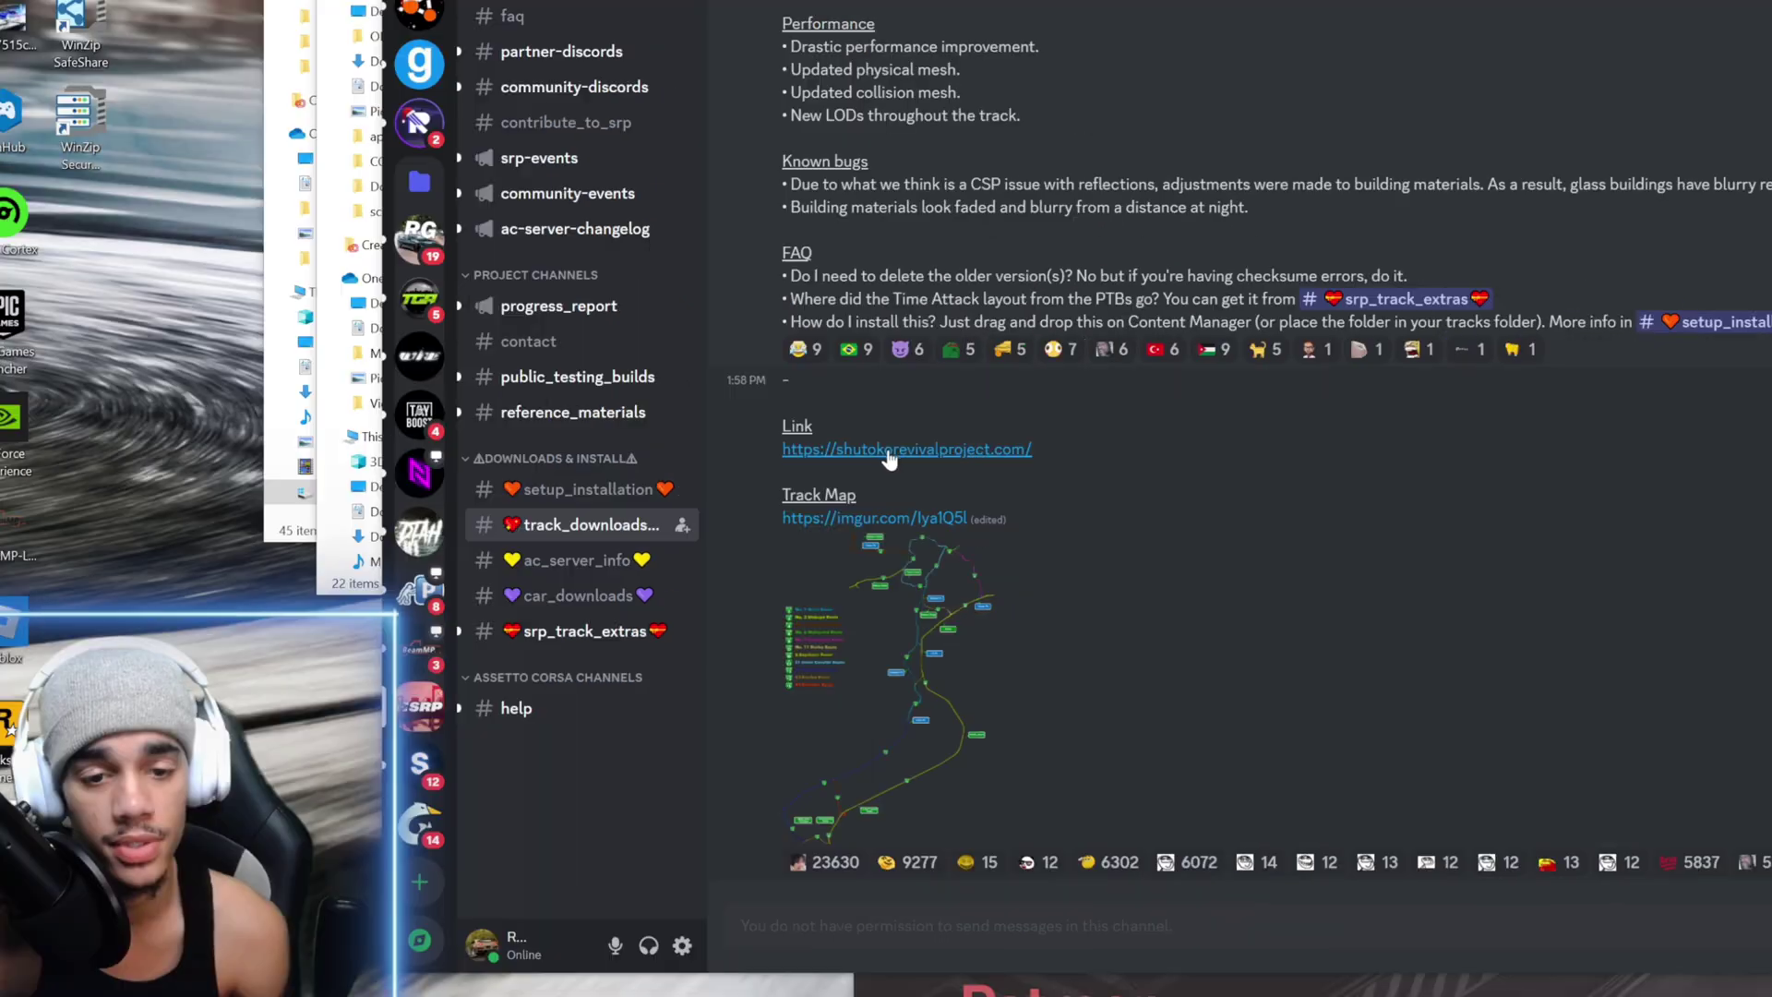
pyautogui.click(889, 452)
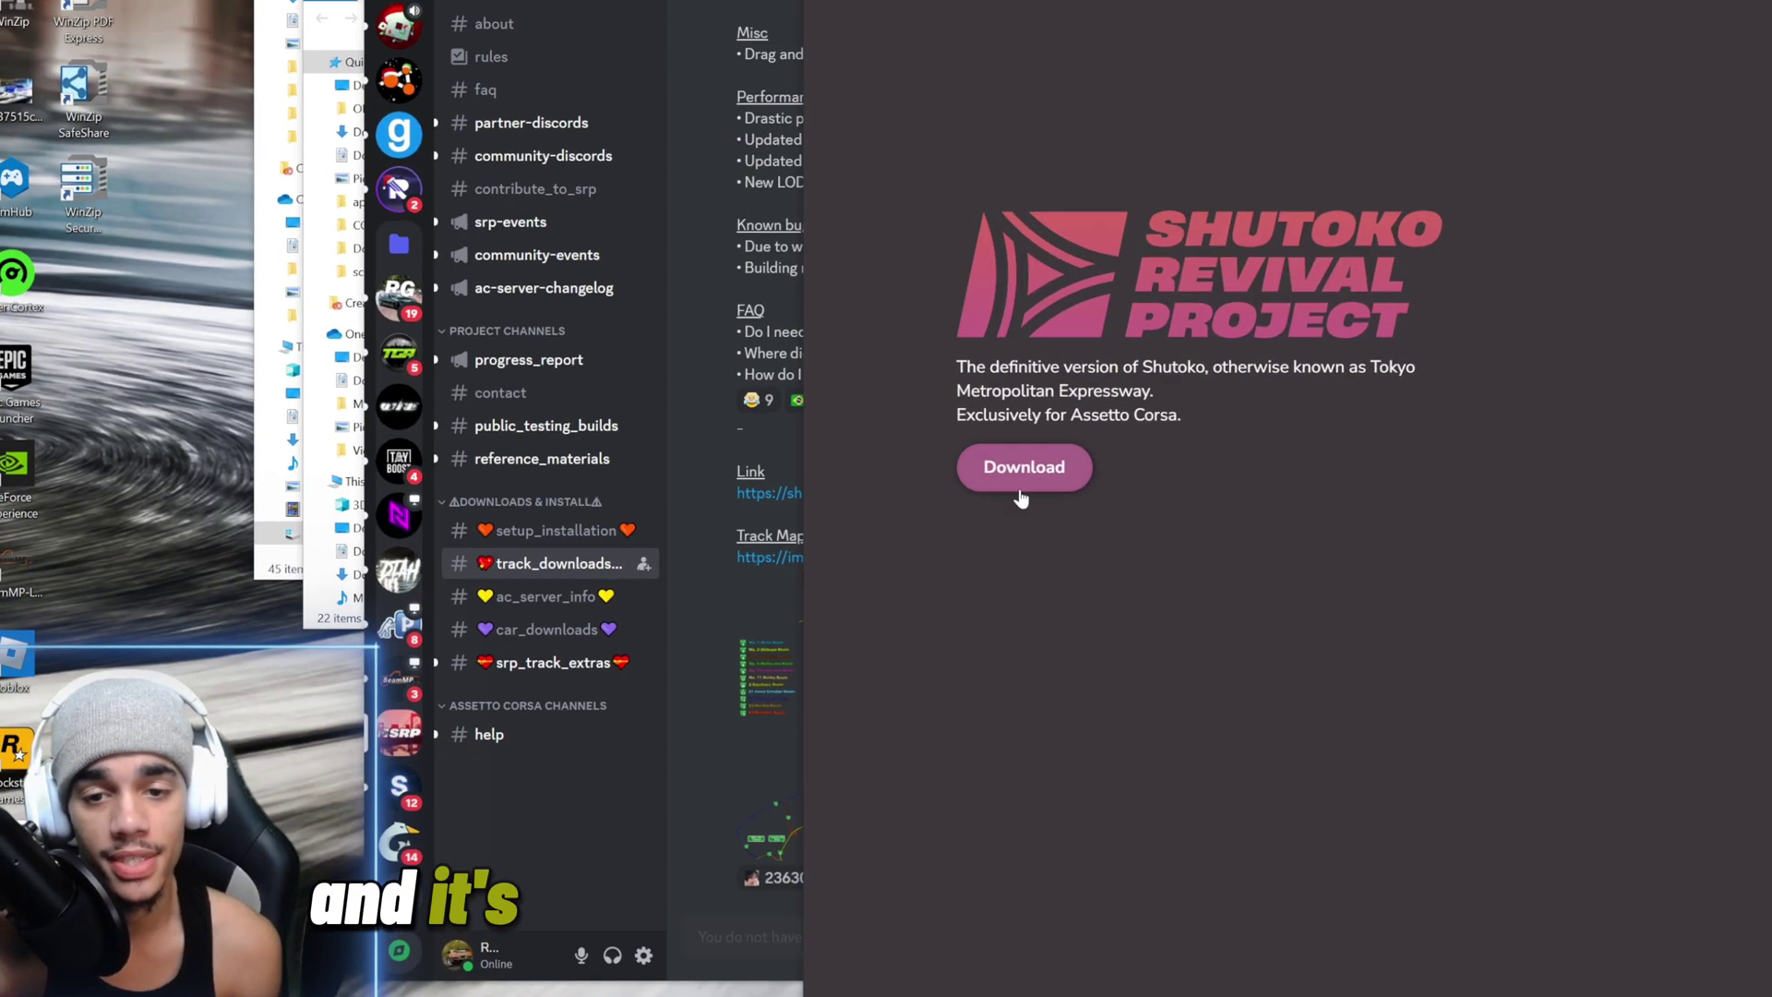
# Download the stable 0.9.1 Shutoko Revival track release, agreeing to the terms.
pyautogui.click(1021, 492)
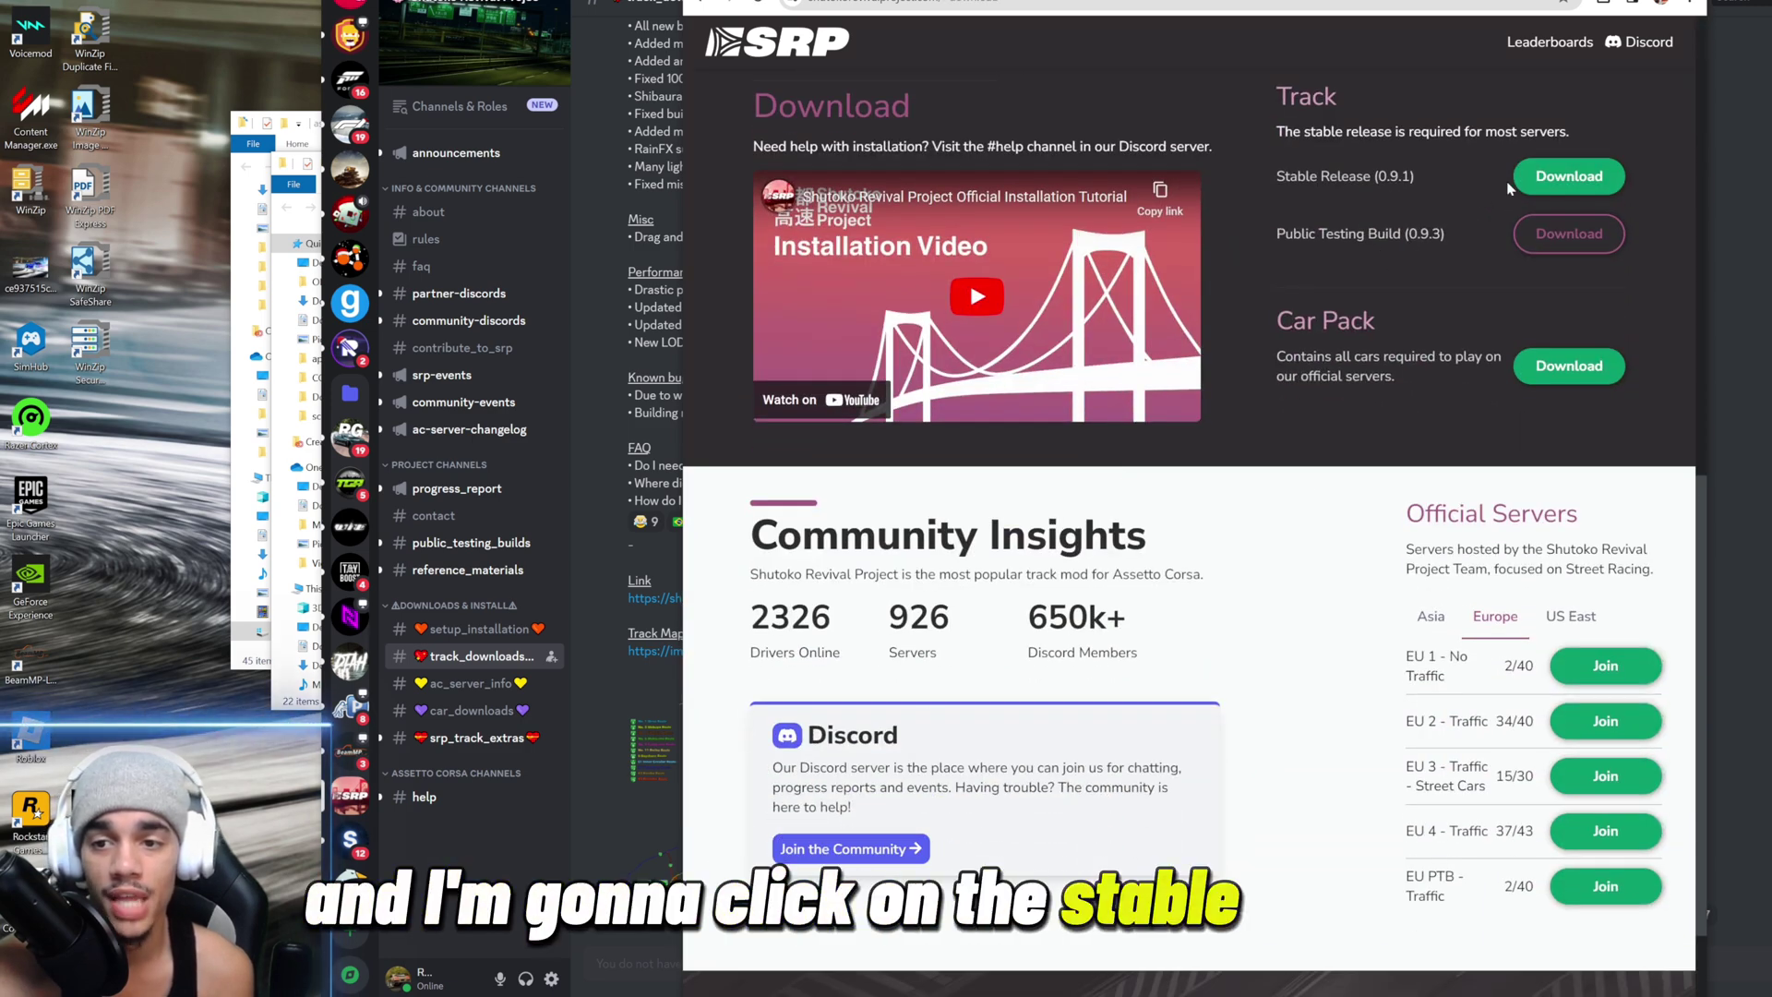
pyautogui.click(1560, 179)
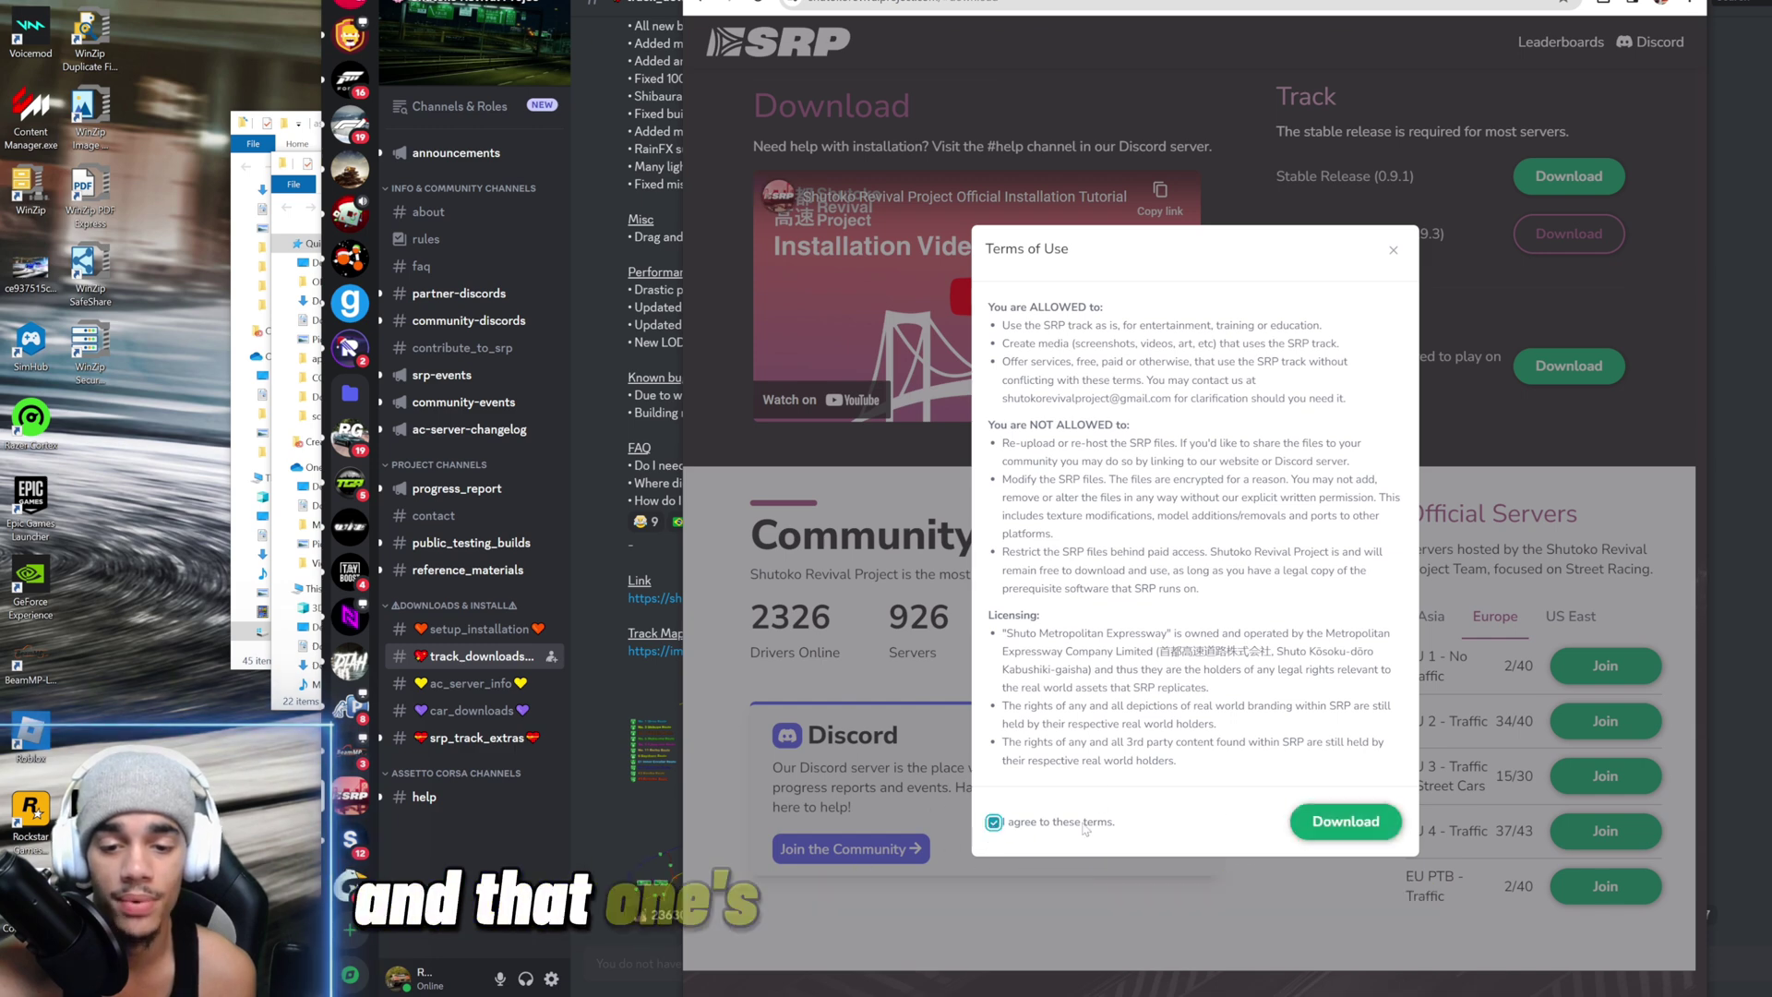
pyautogui.click(993, 821)
pyautogui.click(1346, 822)
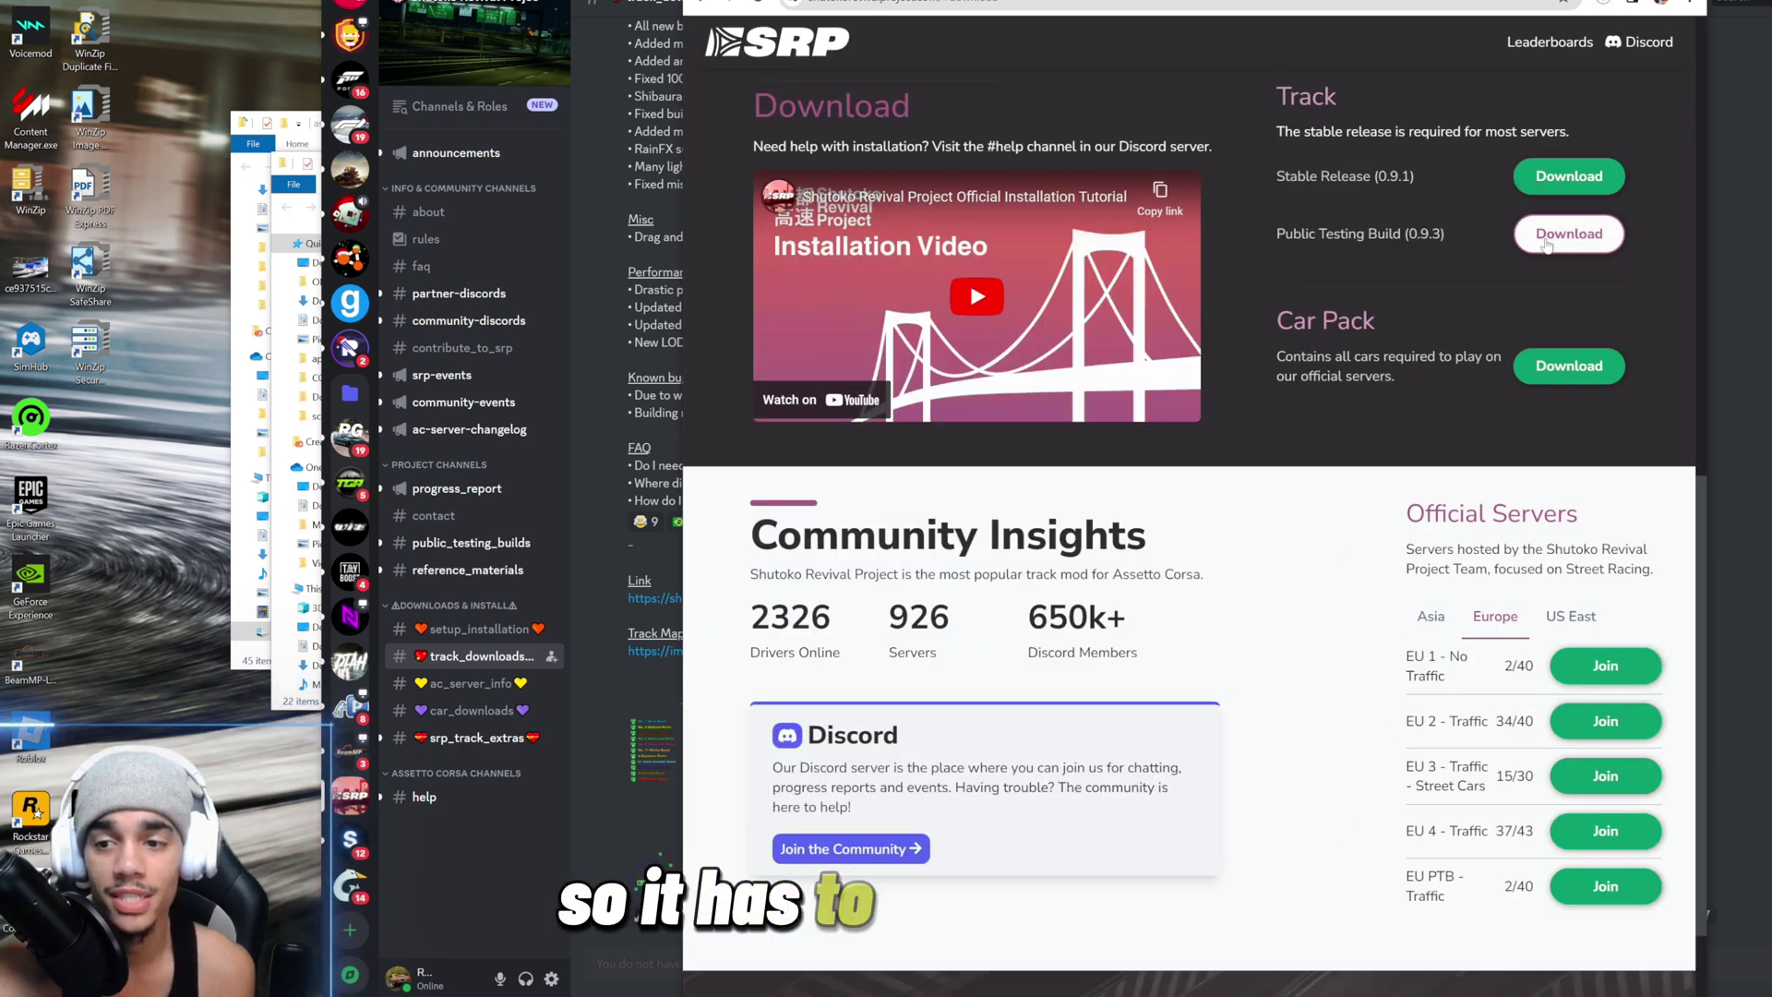
# Drag the SRP MAIN archive from Chrome's downloads onto Content Manager to install it.
pyautogui.click(1604, 9)
pyautogui.moveTo(1443, 62); pyautogui.dragTo(1282, 279)
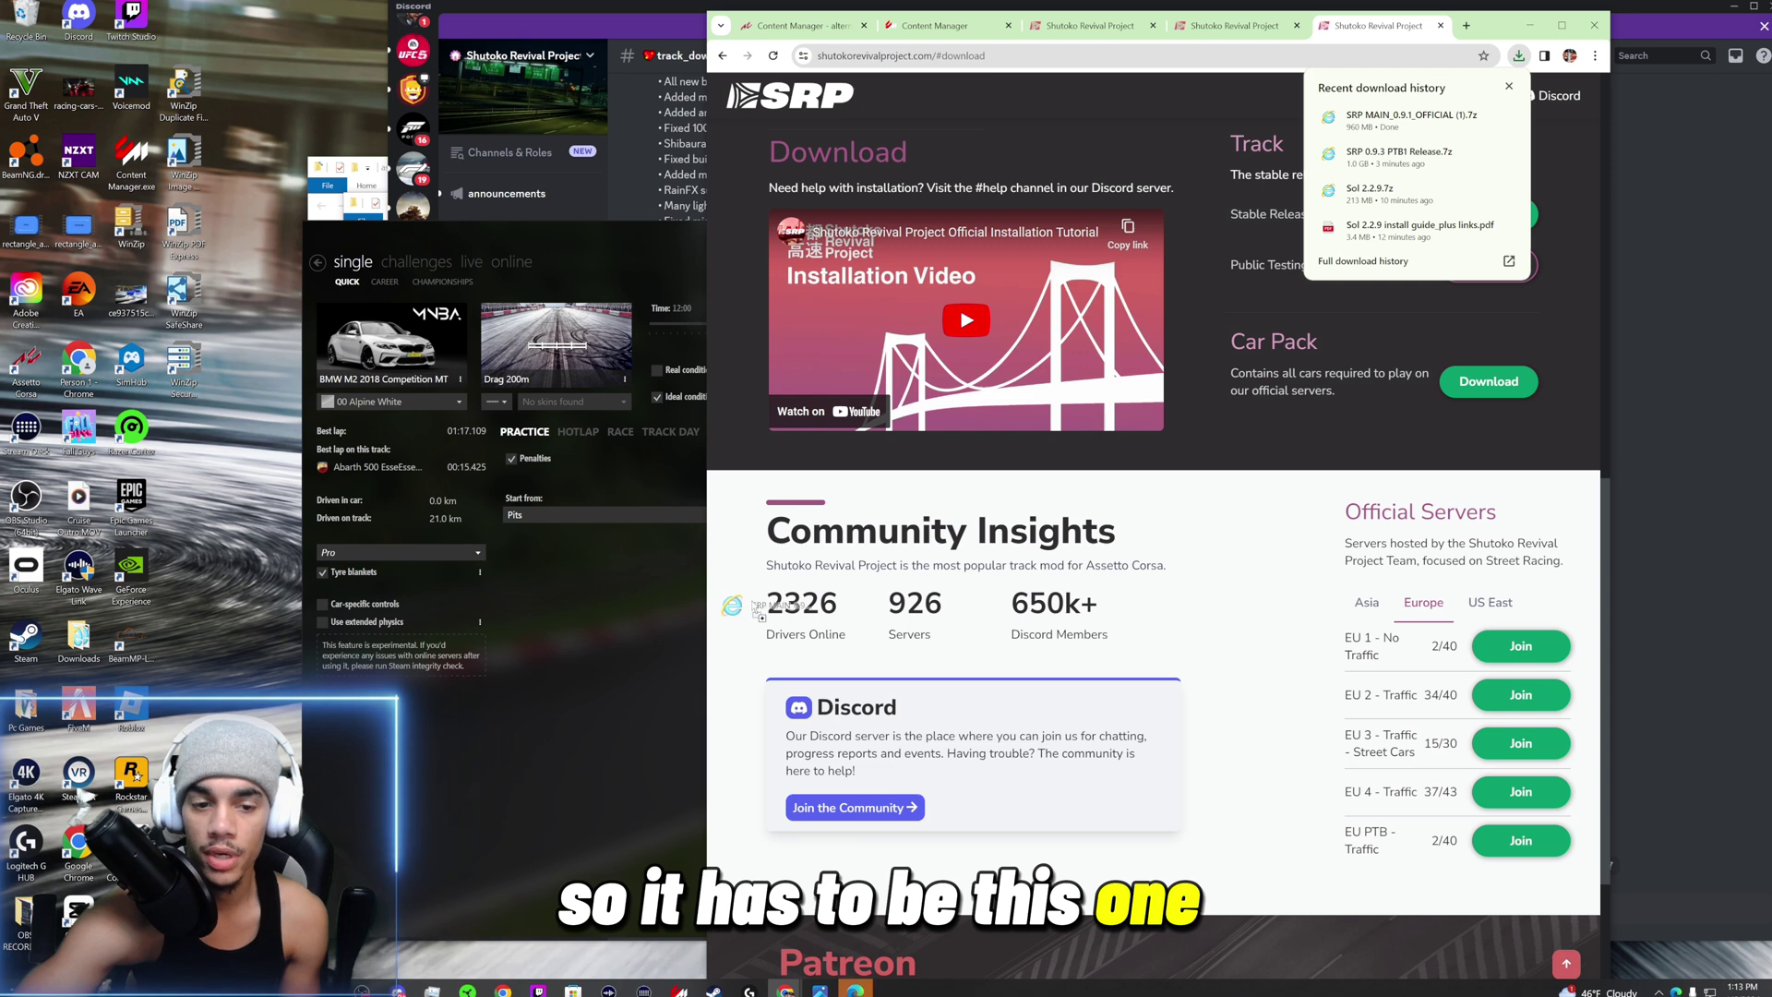
pyautogui.moveTo(753, 601); pyautogui.dragTo(511, 688)
pyautogui.moveTo(648, 551); pyautogui.dragTo(756, 401)
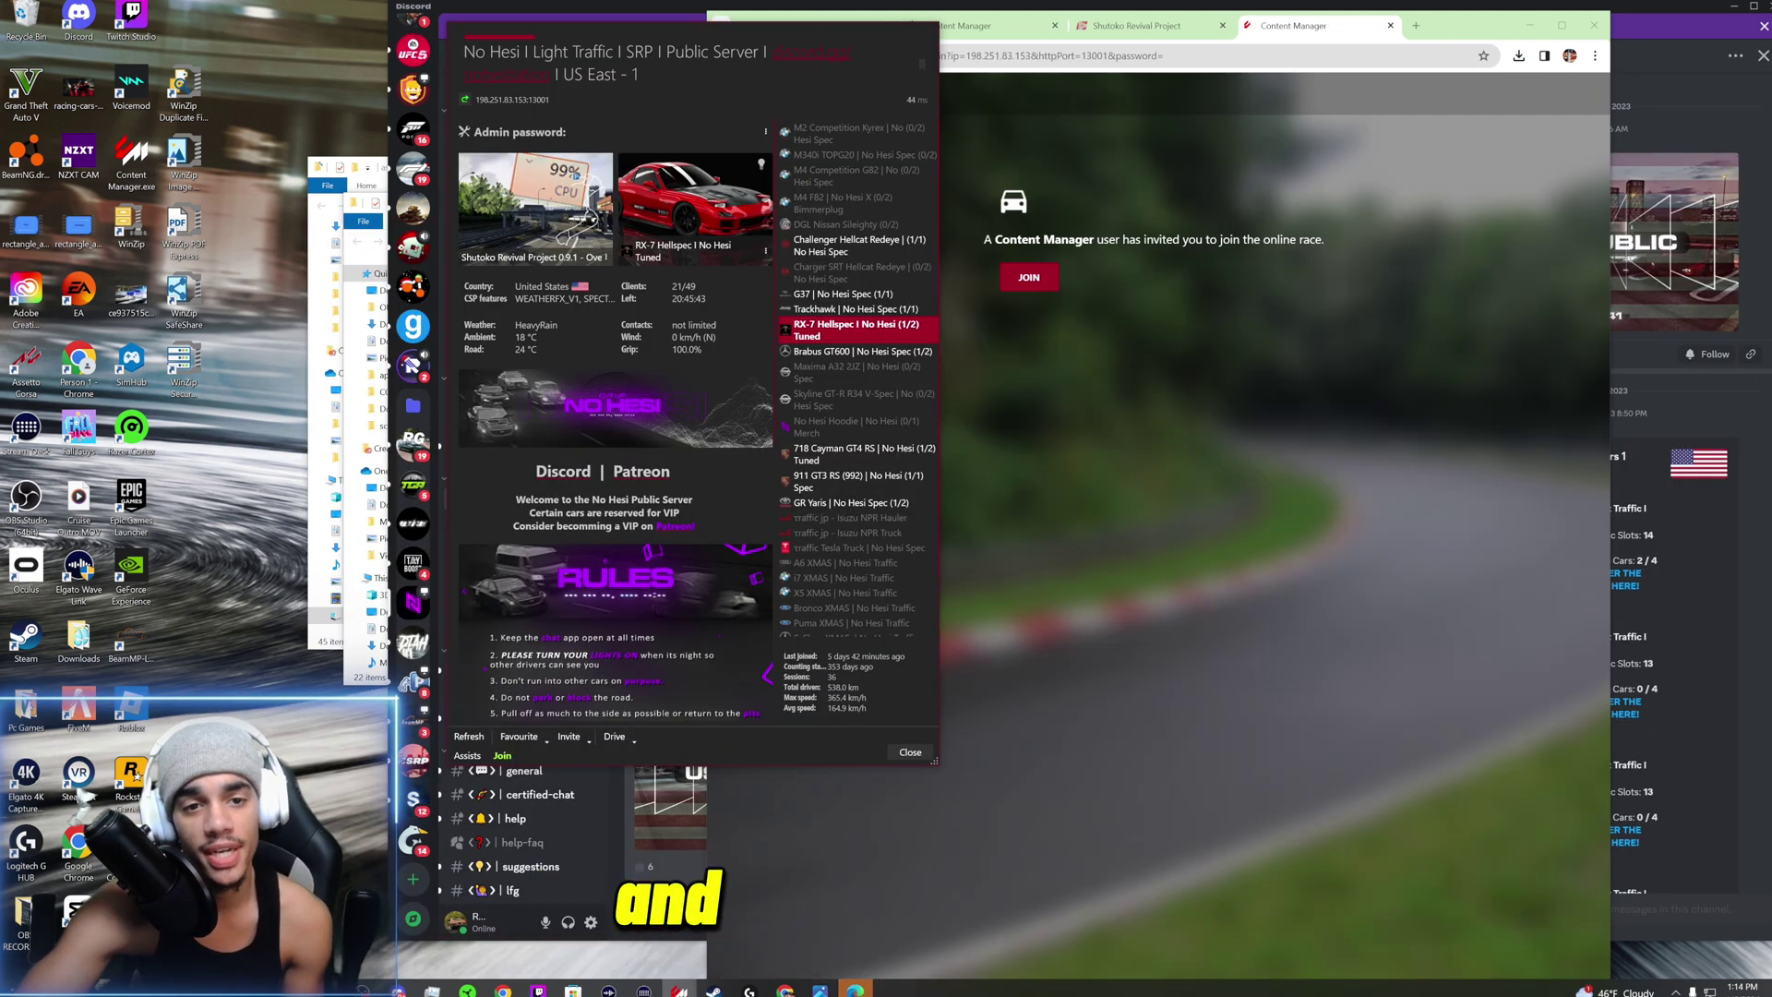
# Check the No Hesi Light Traffic US East 1 server info and car list, then return to Discord's No Hesi forum.
pyautogui.moveTo(637, 323)
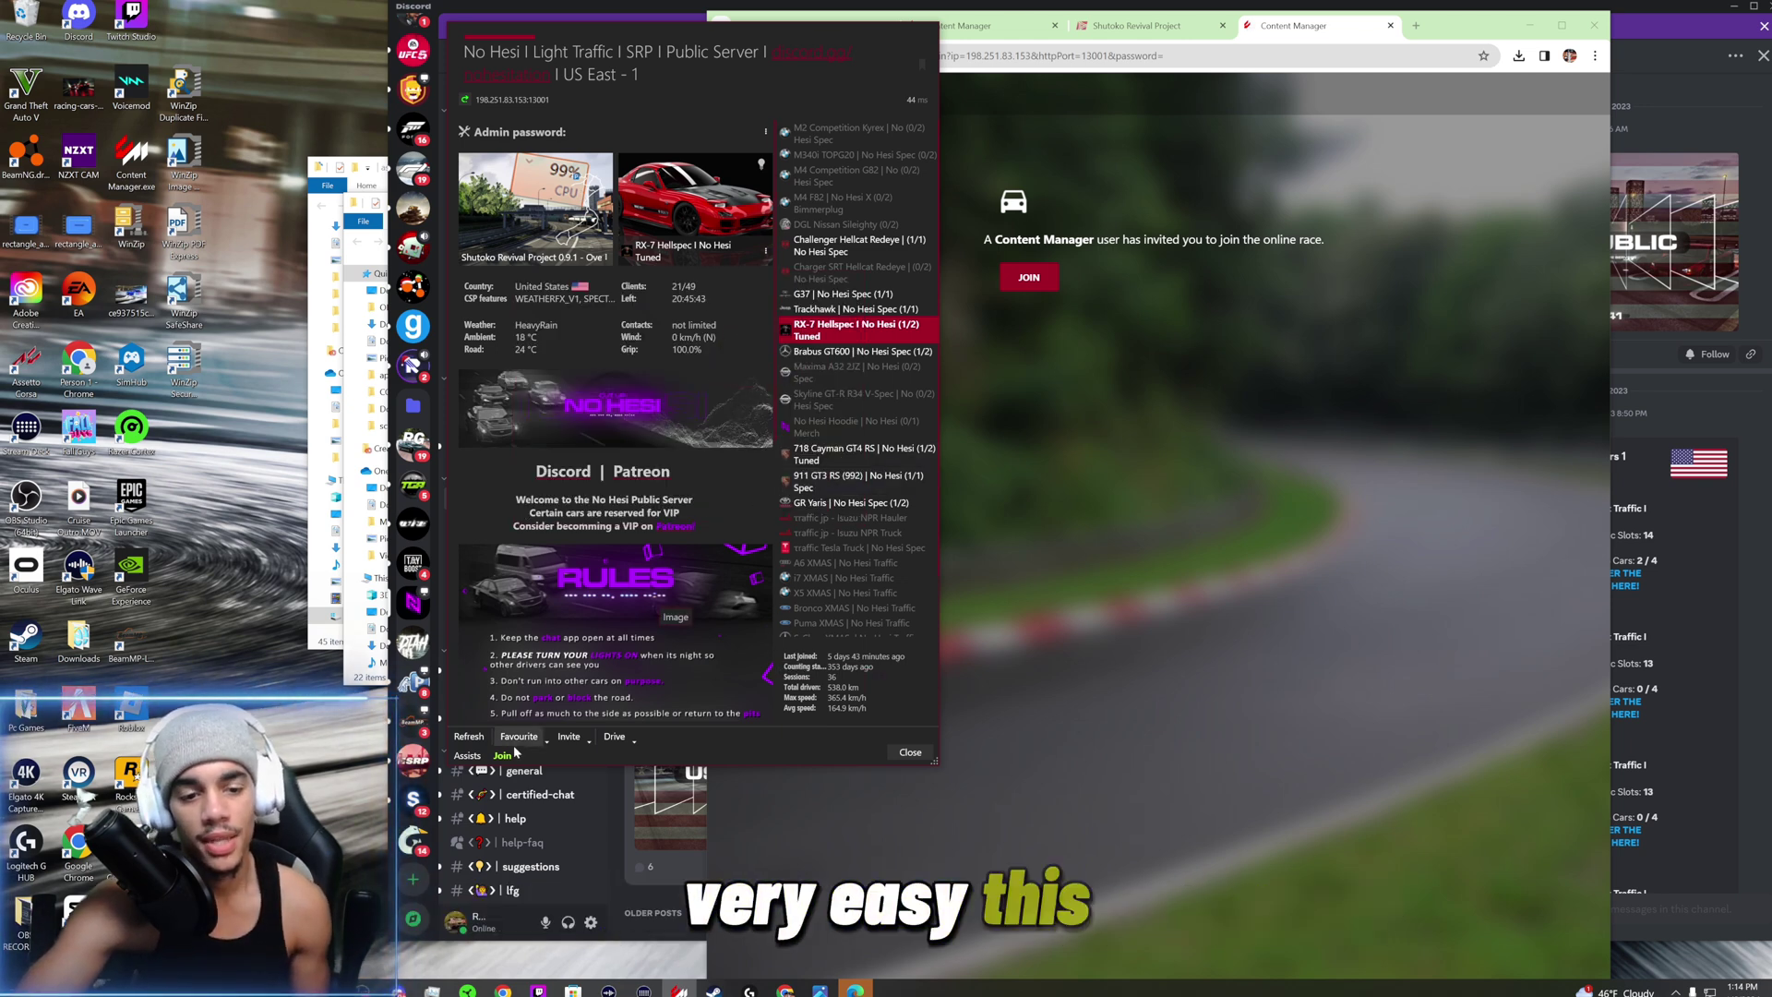
pyautogui.moveTo(840, 327)
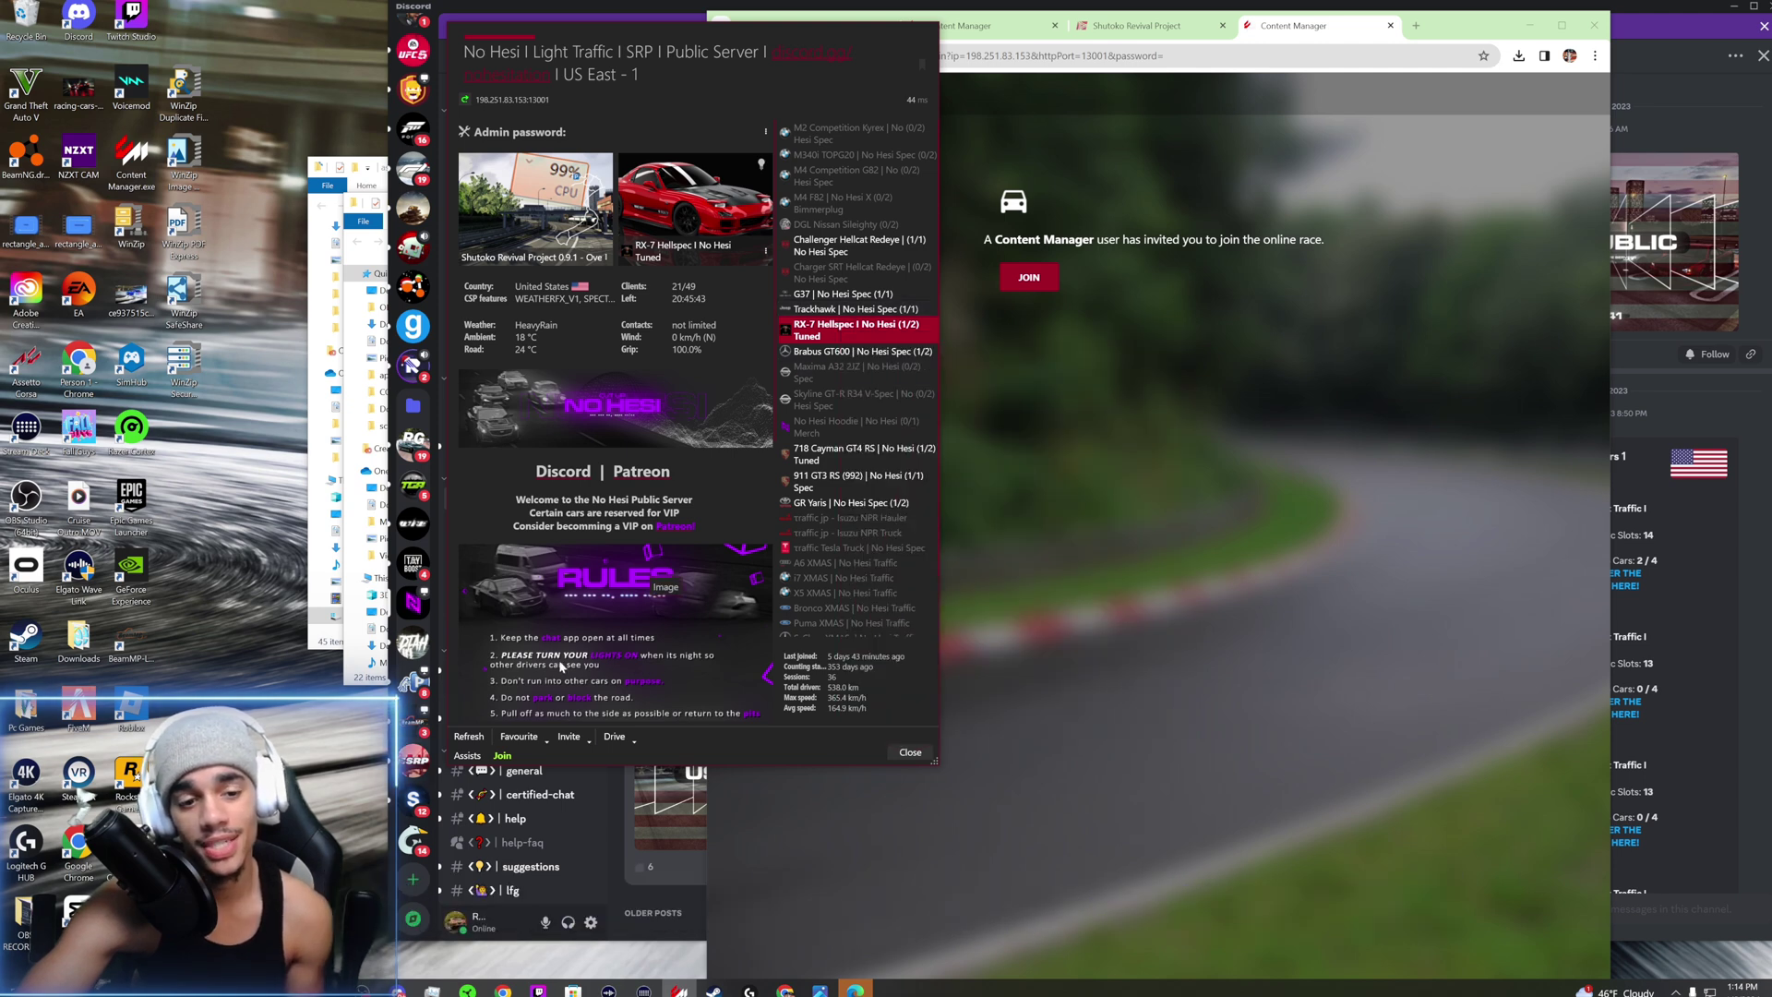
pyautogui.moveTo(470, 759)
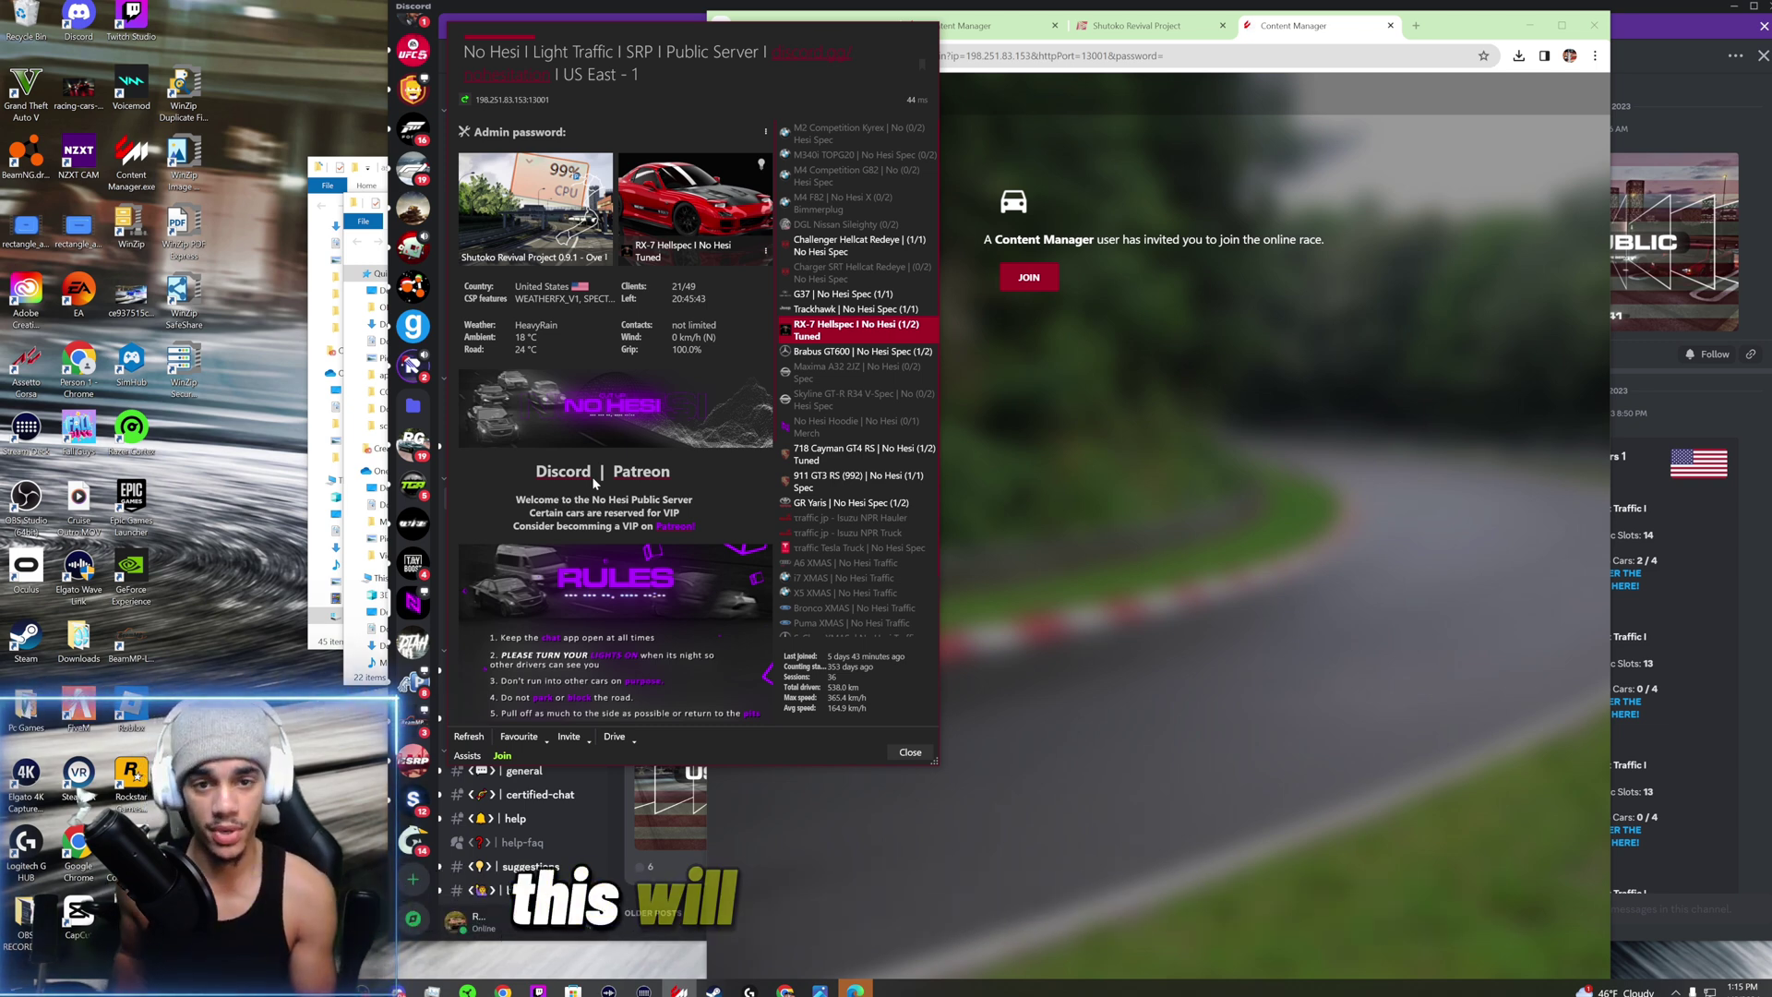
pyautogui.click(1680, 577)
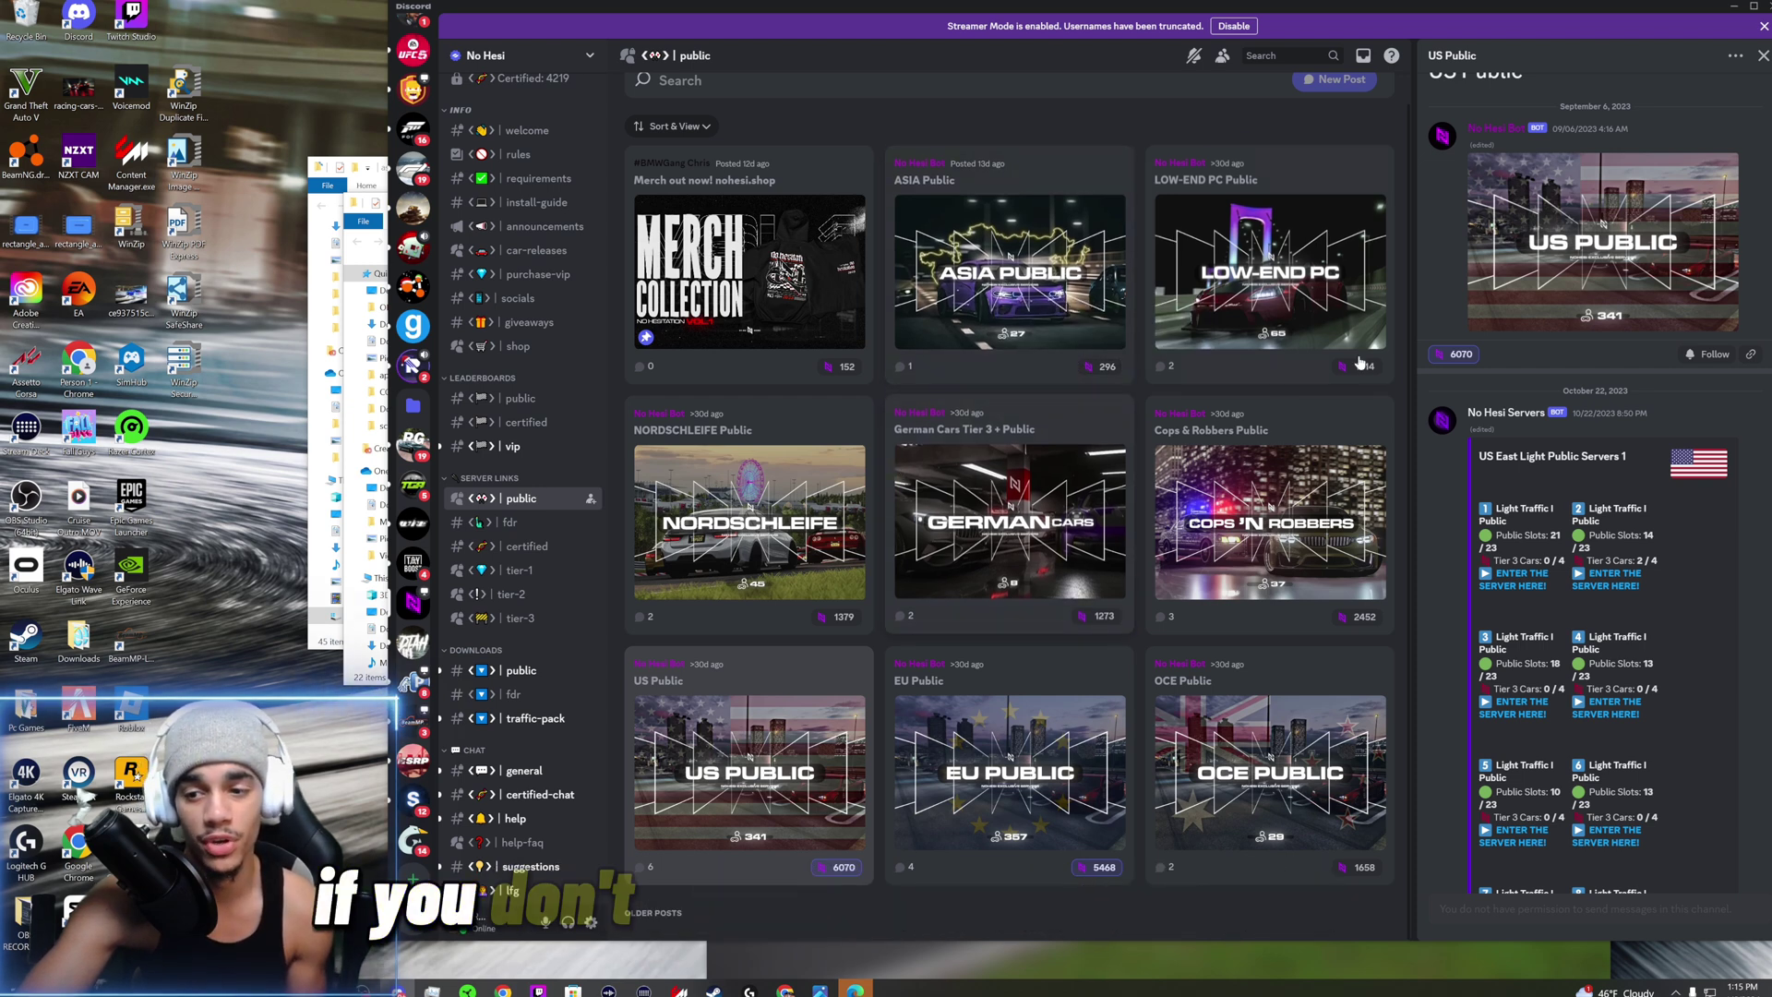
pyautogui.scroll(-5, 1569, 551)
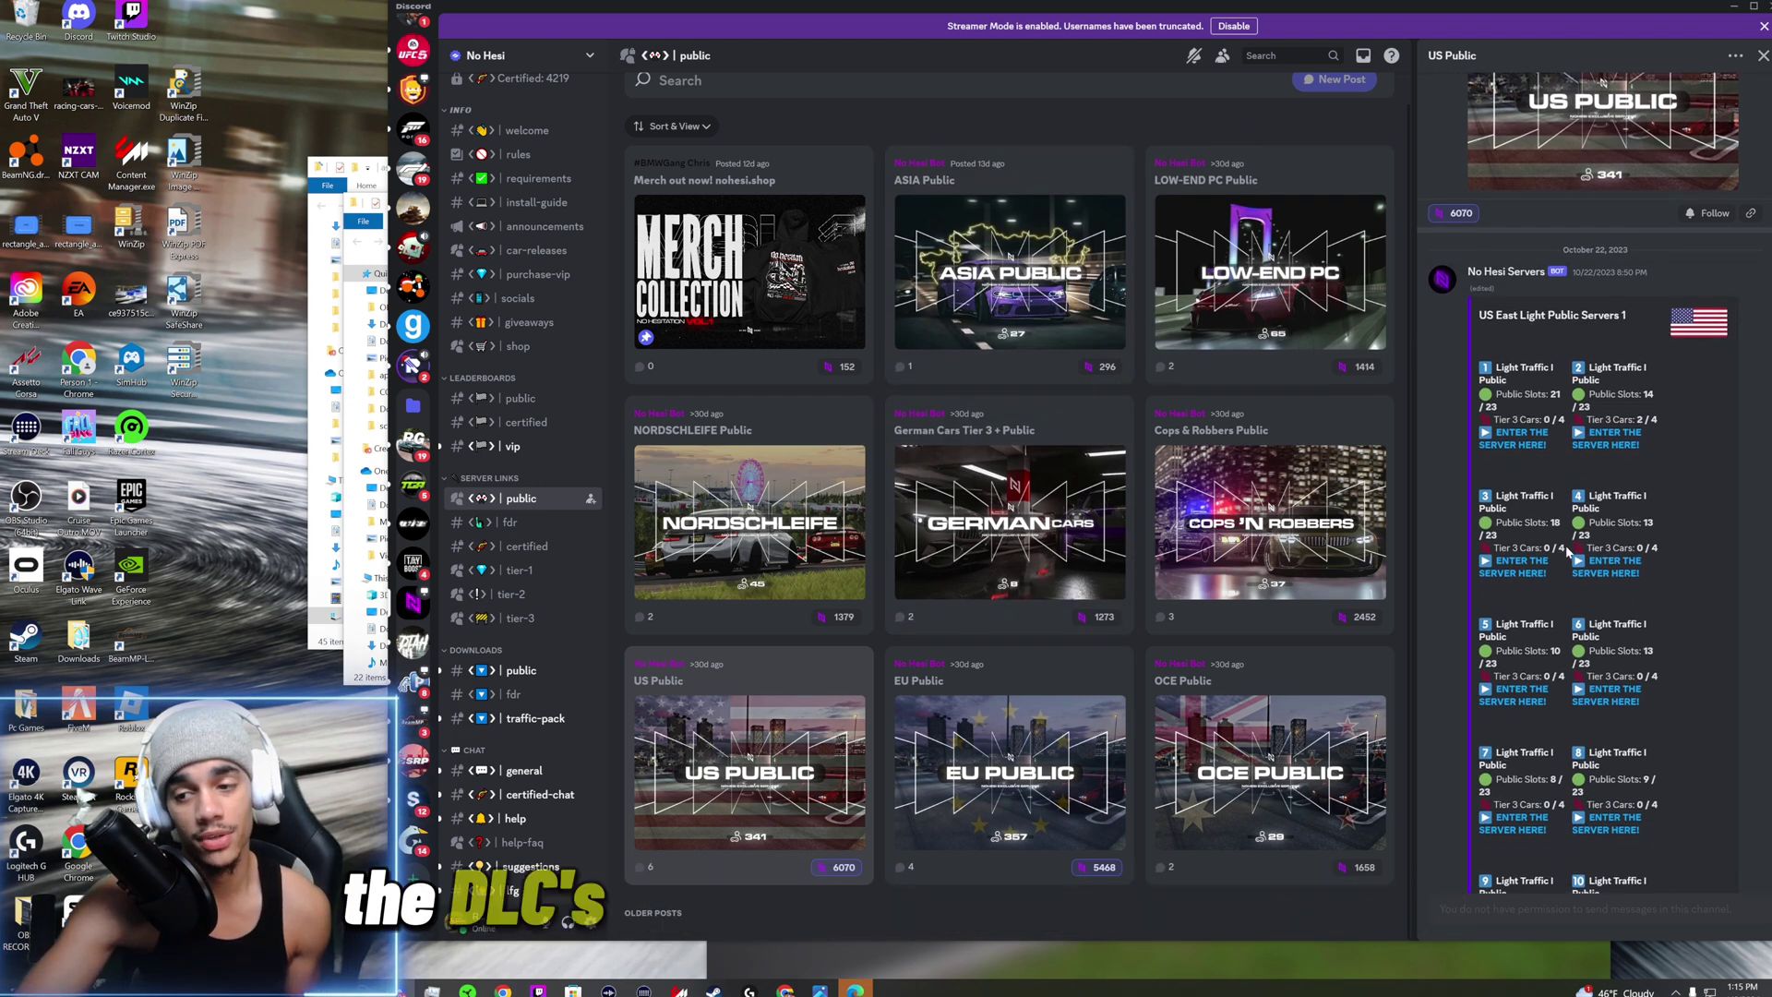
pyautogui.scroll(-5, 1569, 551)
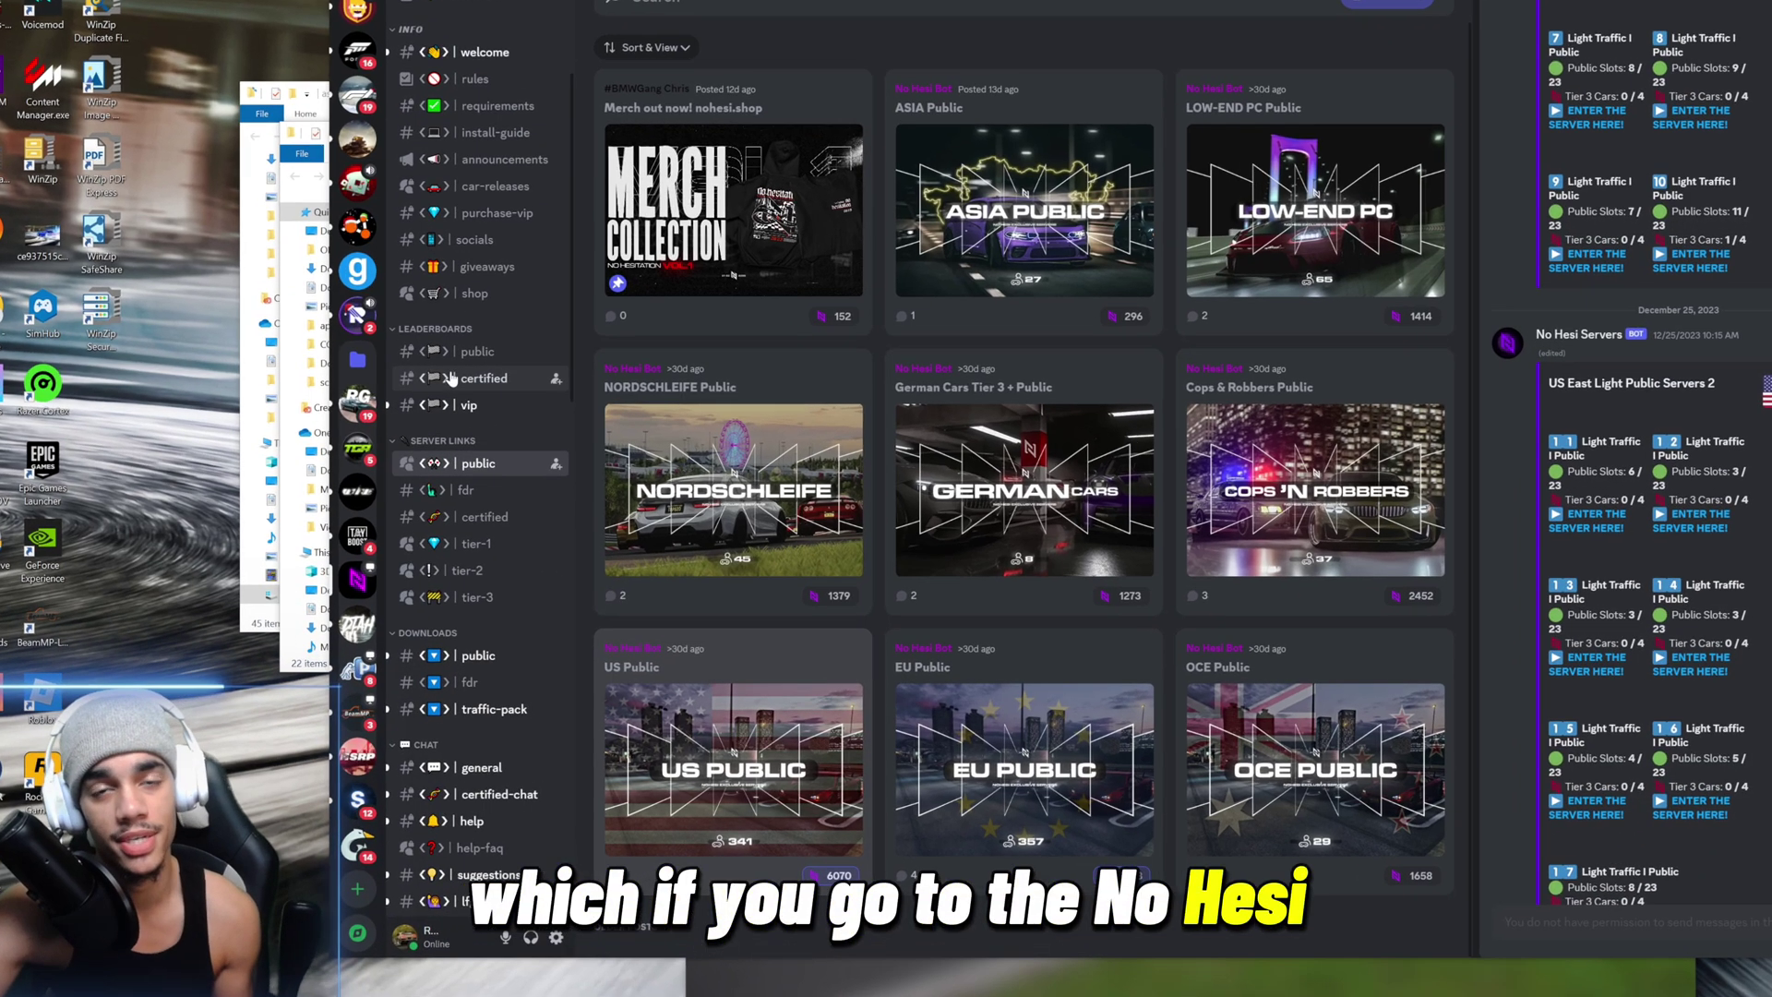
pyautogui.moveTo(466, 464)
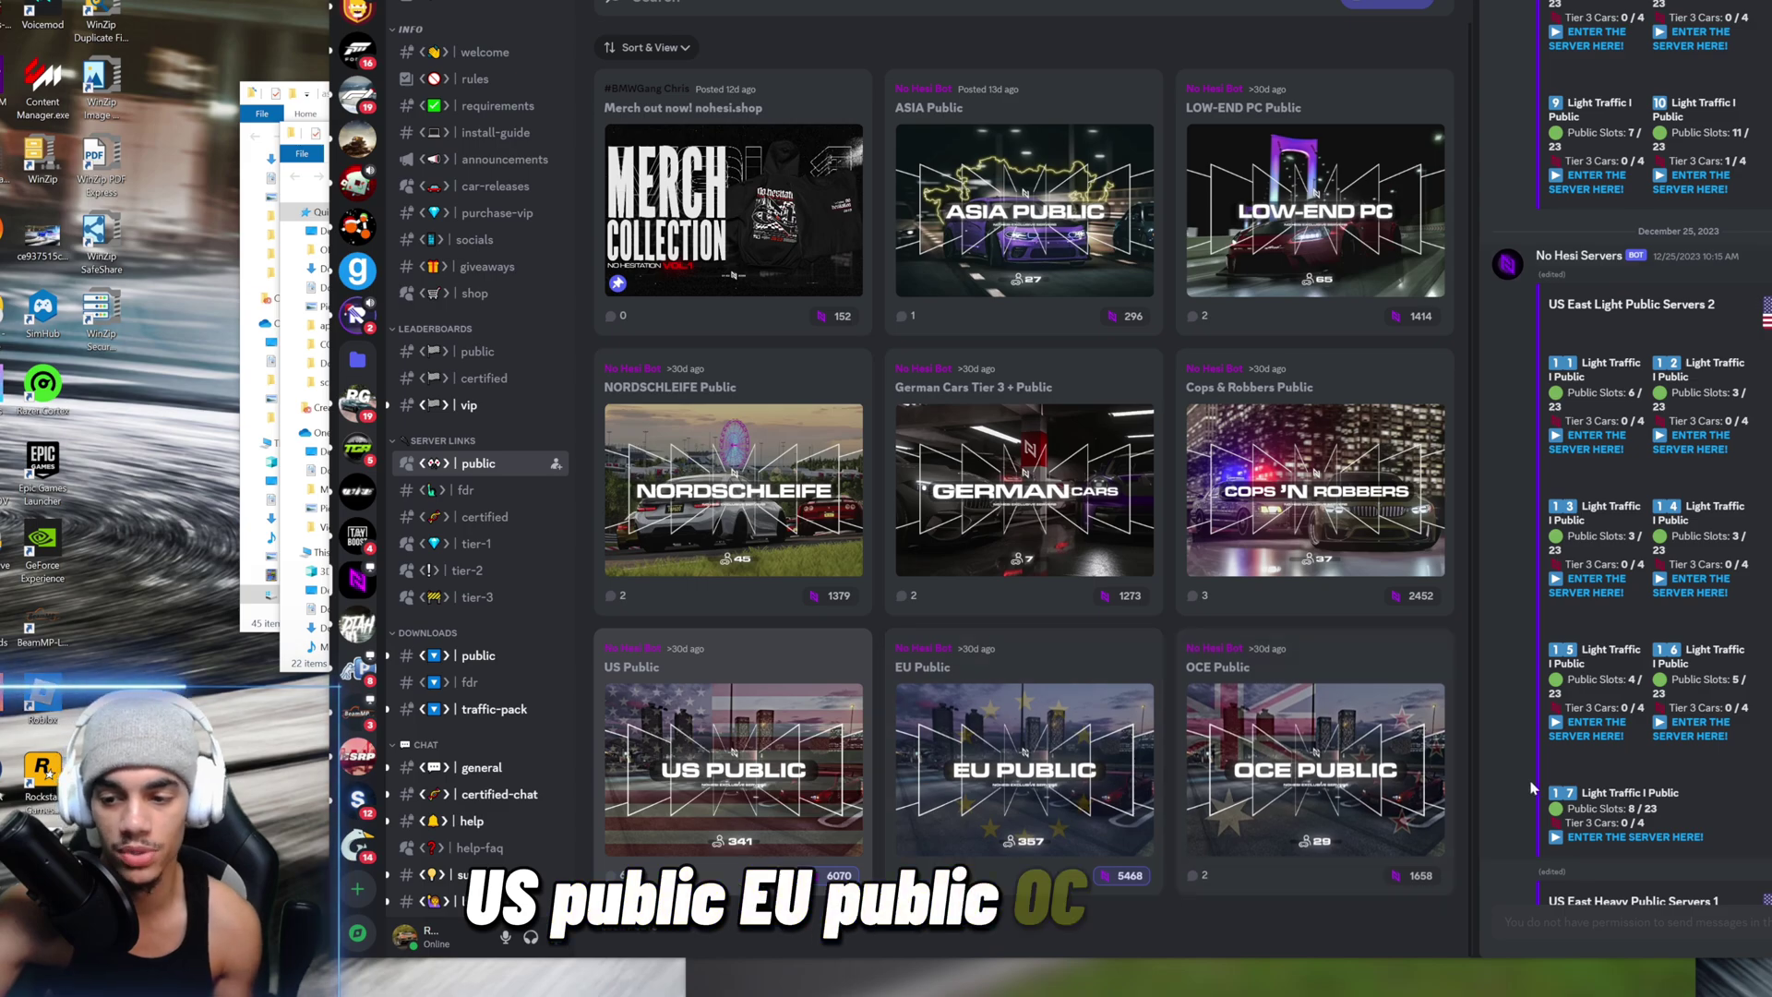
pyautogui.scroll(-10, 1655, 788)
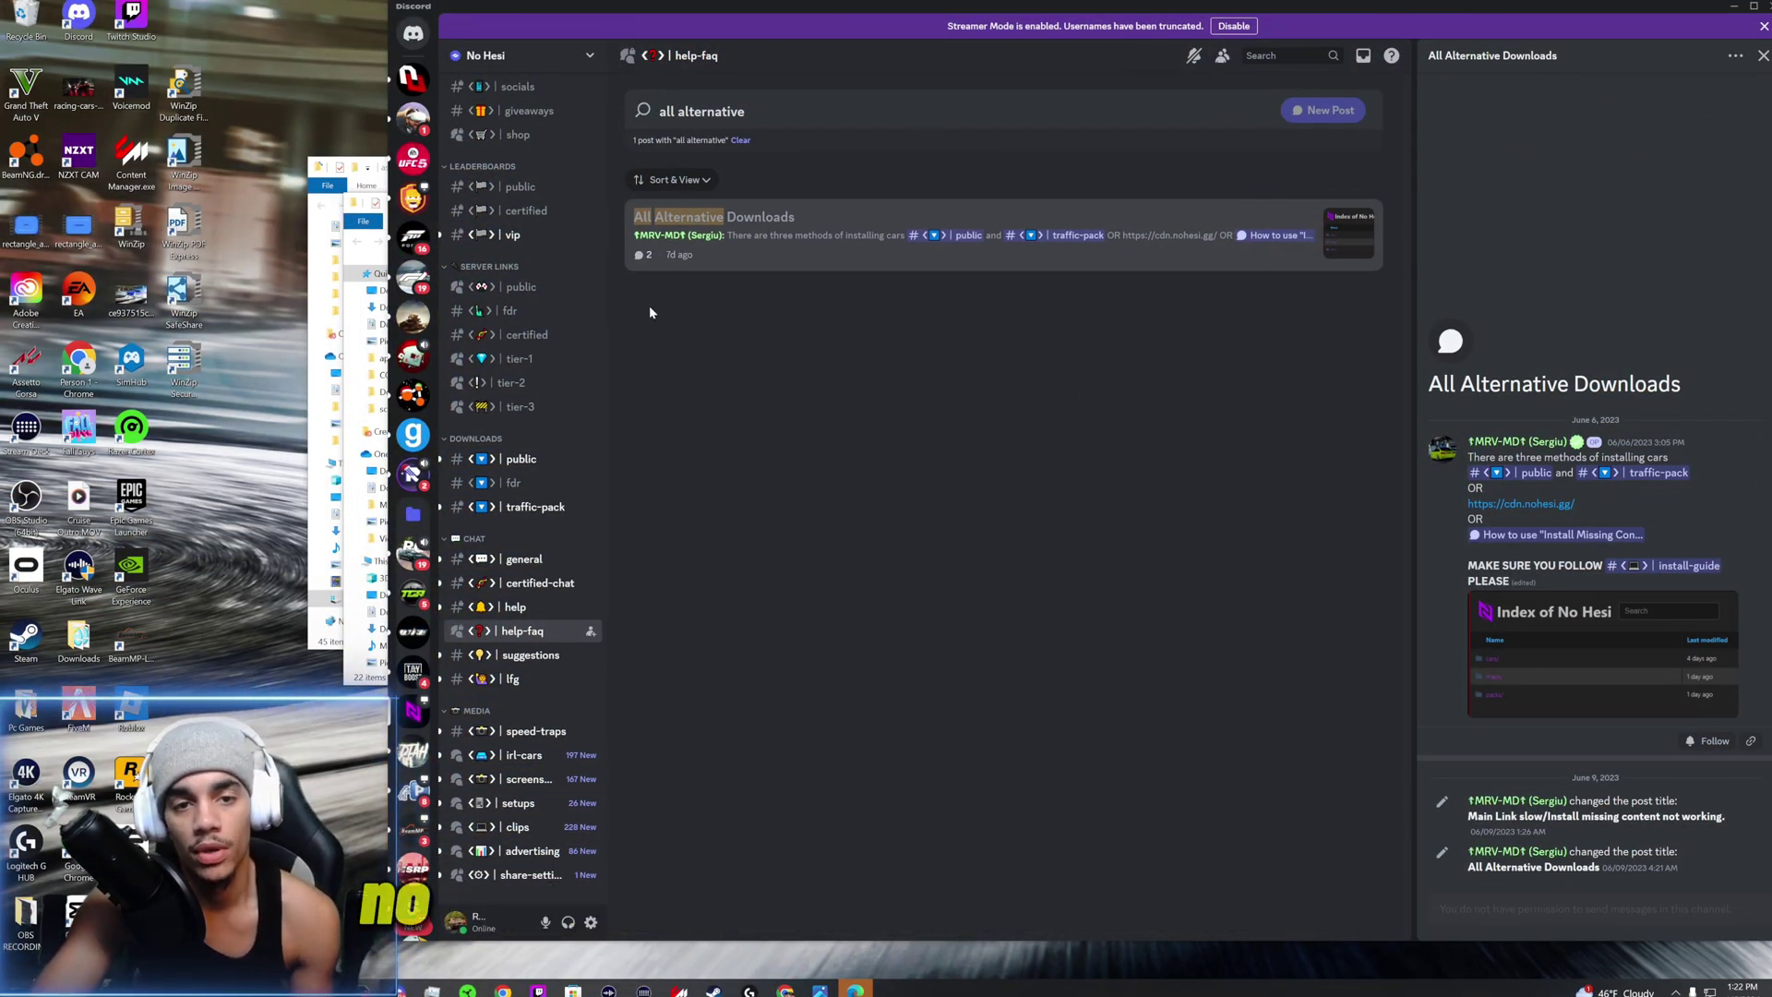
# Follow the cdn.nohesi.gg link in the All Alternative Downloads post.
pyautogui.moveTo(545, 631)
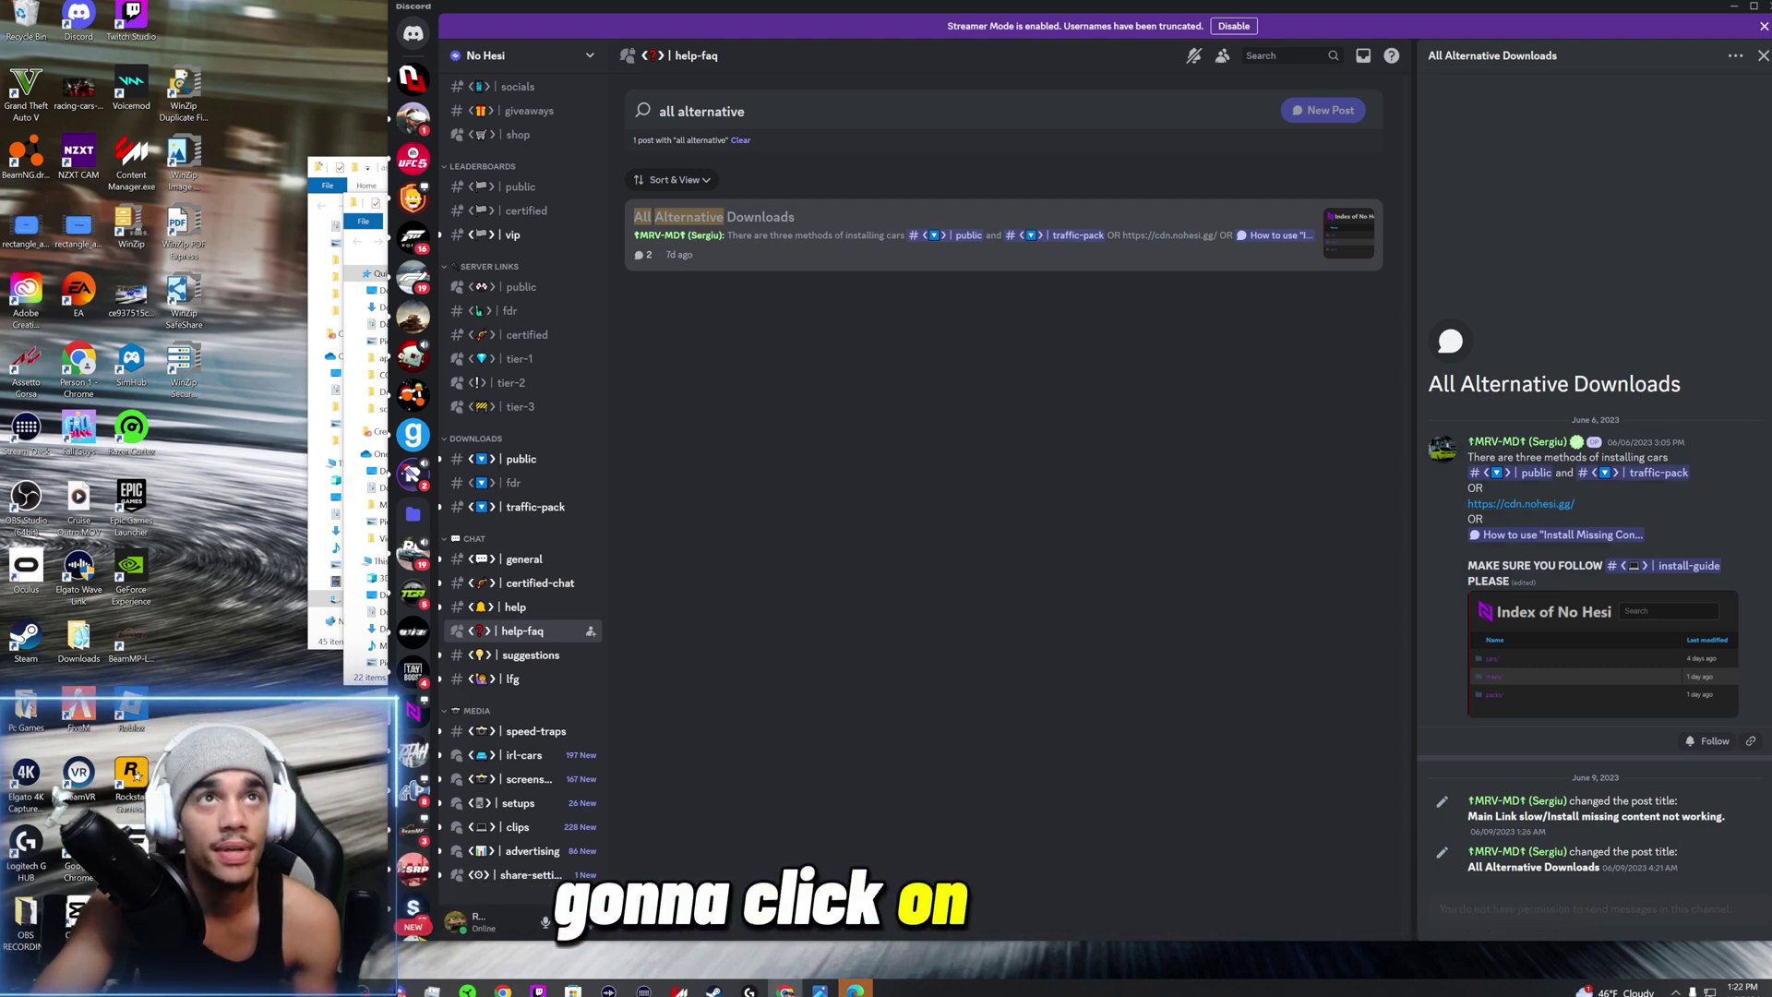
pyautogui.click(1521, 503)
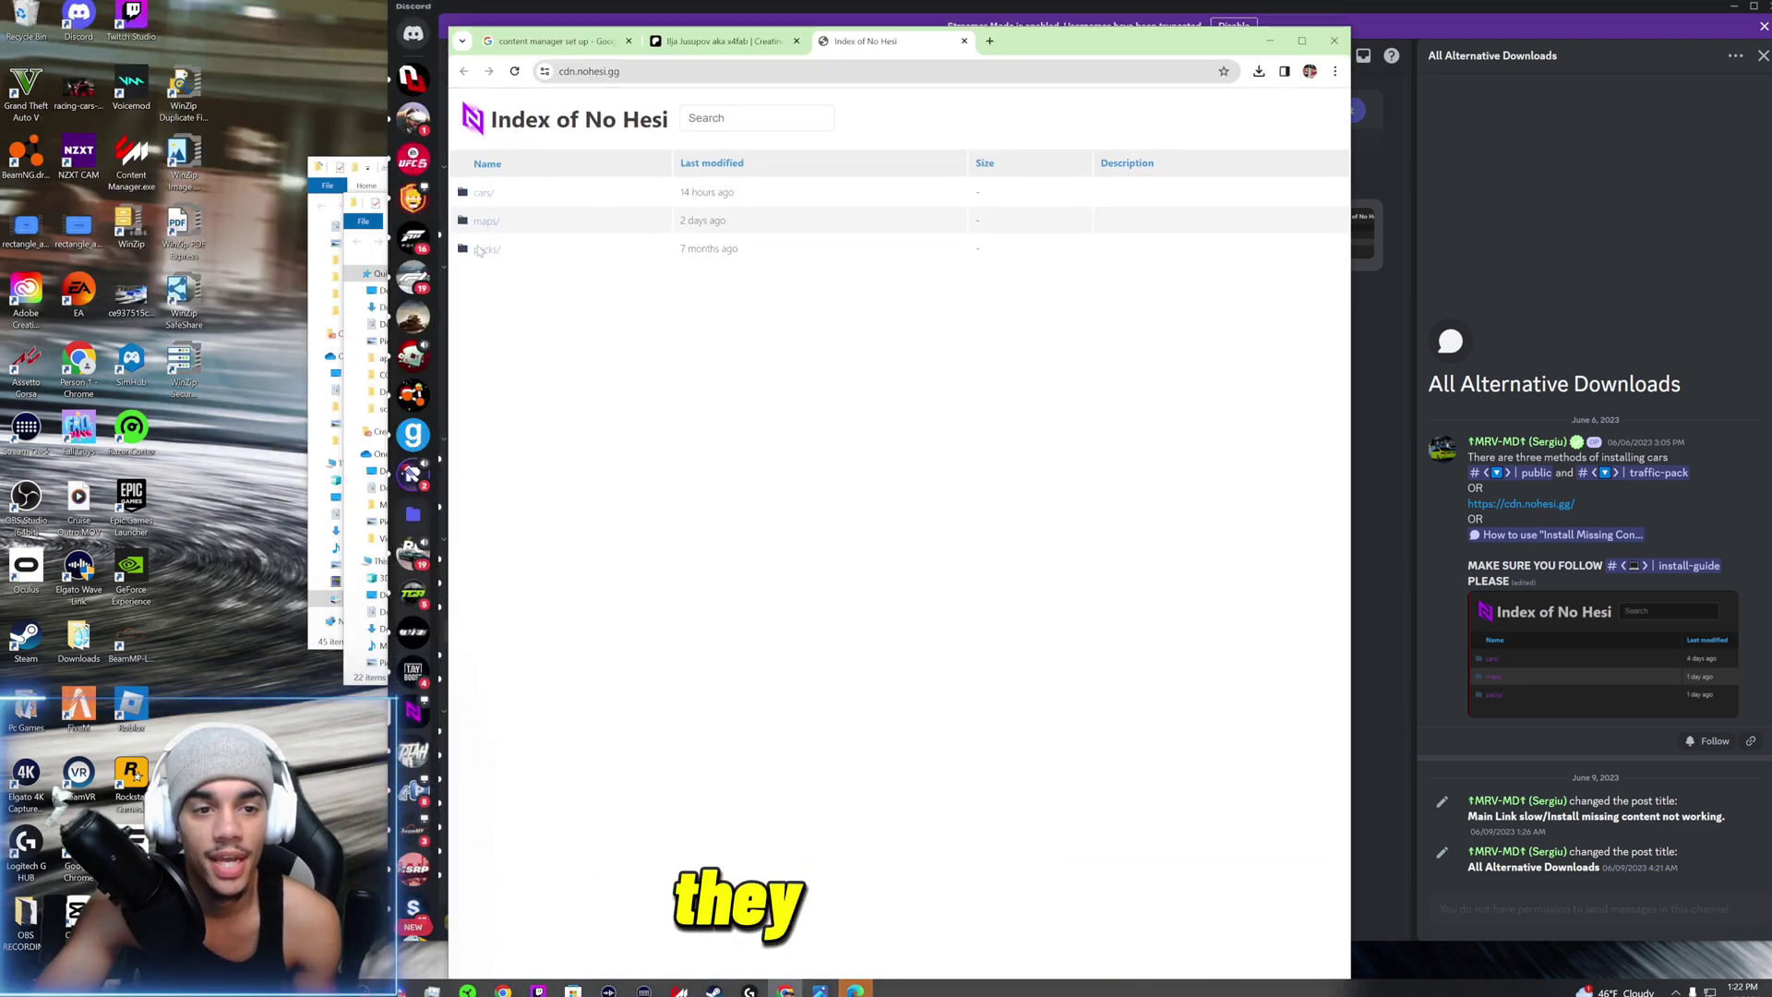
# Scroll through the cars folder's list of archives.
pyautogui.scroll(-8, 653, 444)
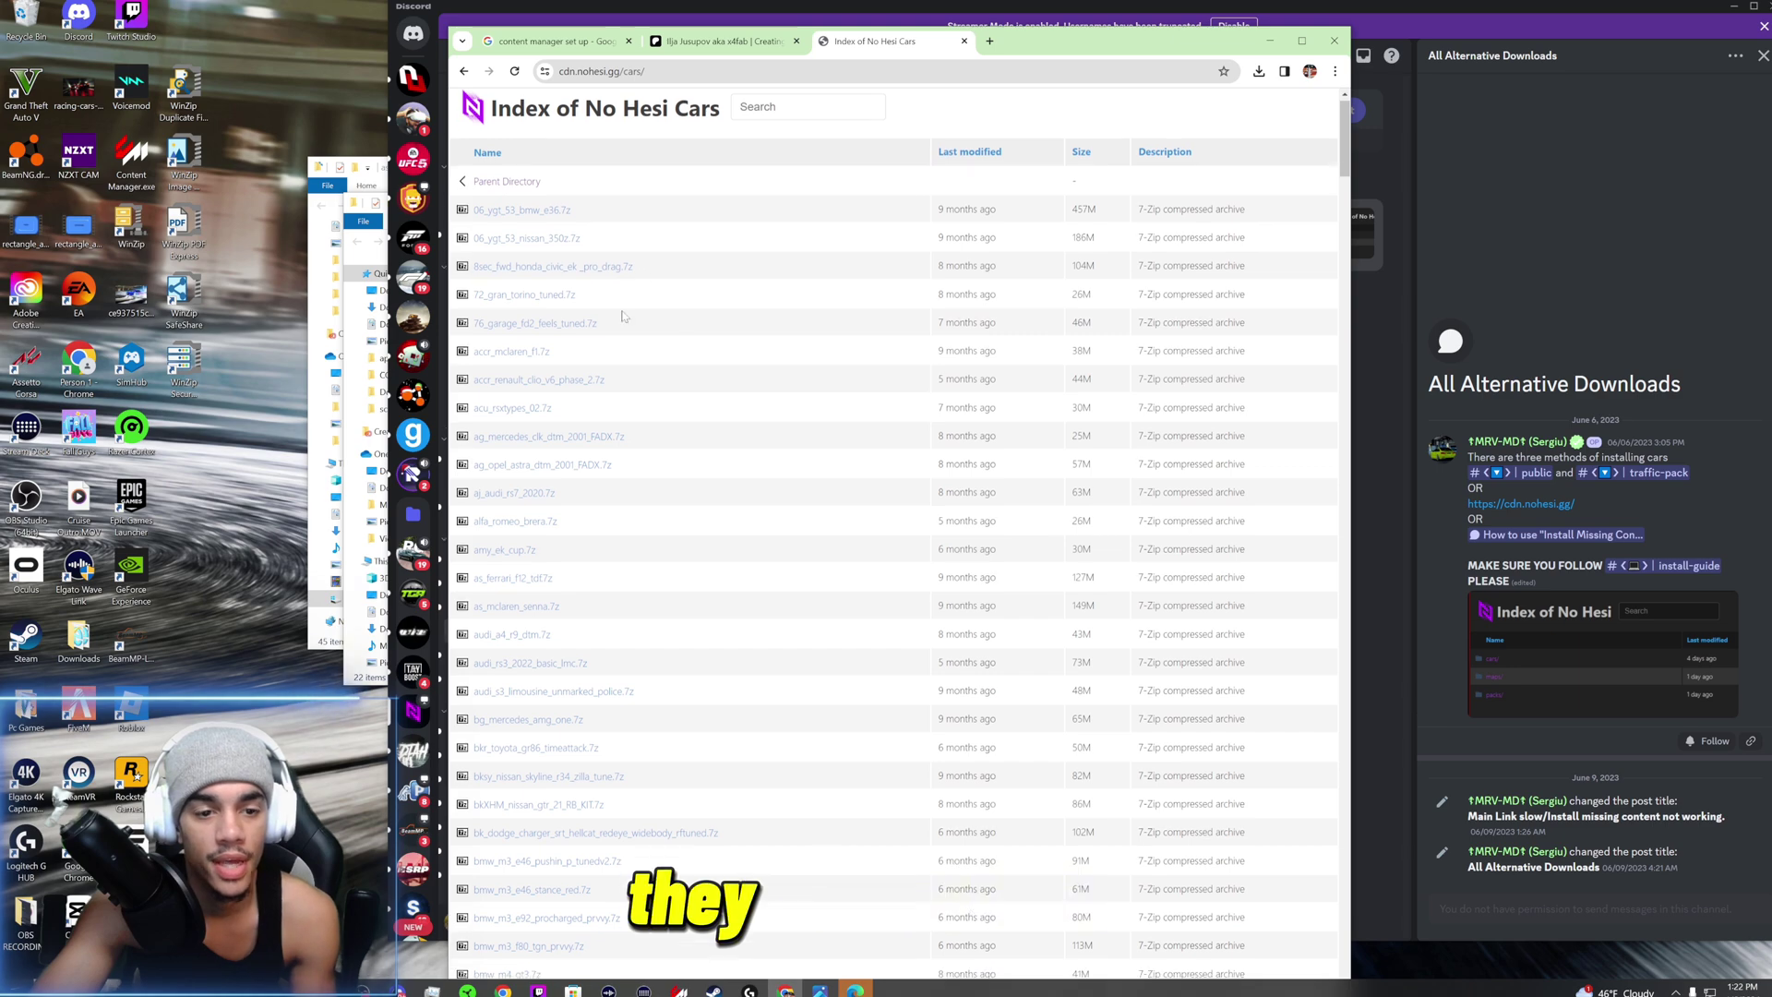
pyautogui.scroll(-12, 652, 444)
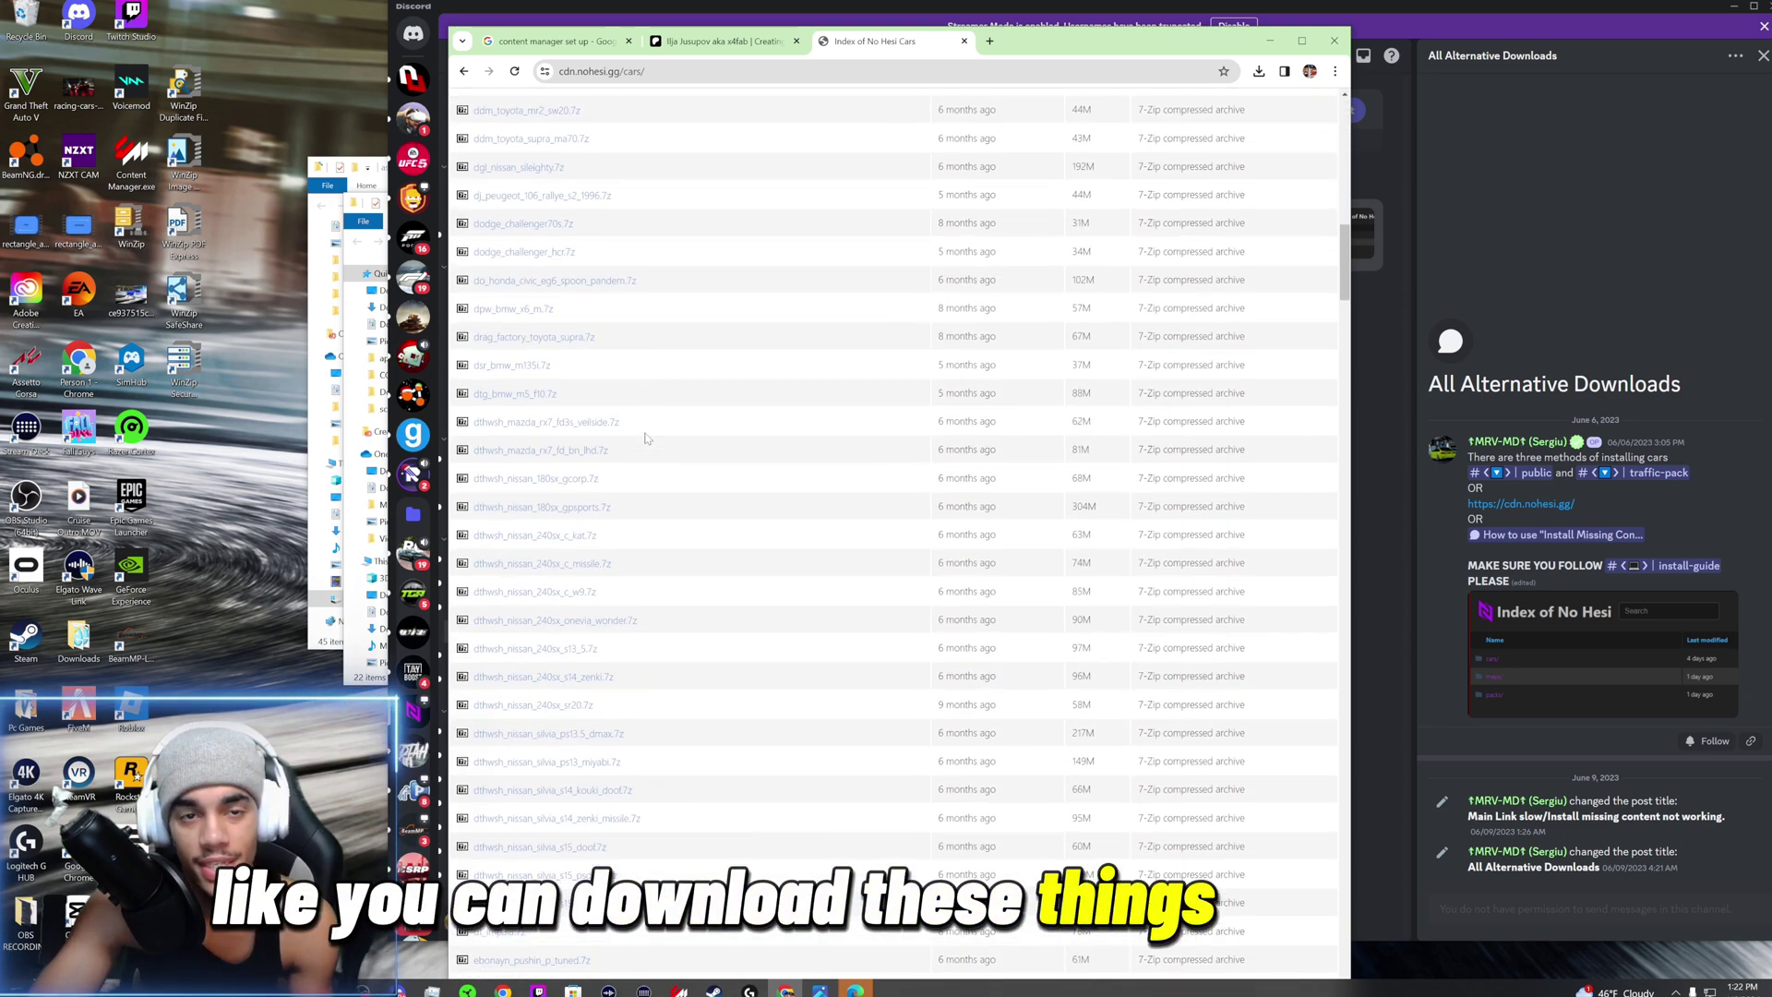
pyautogui.scroll(15, 560, 467)
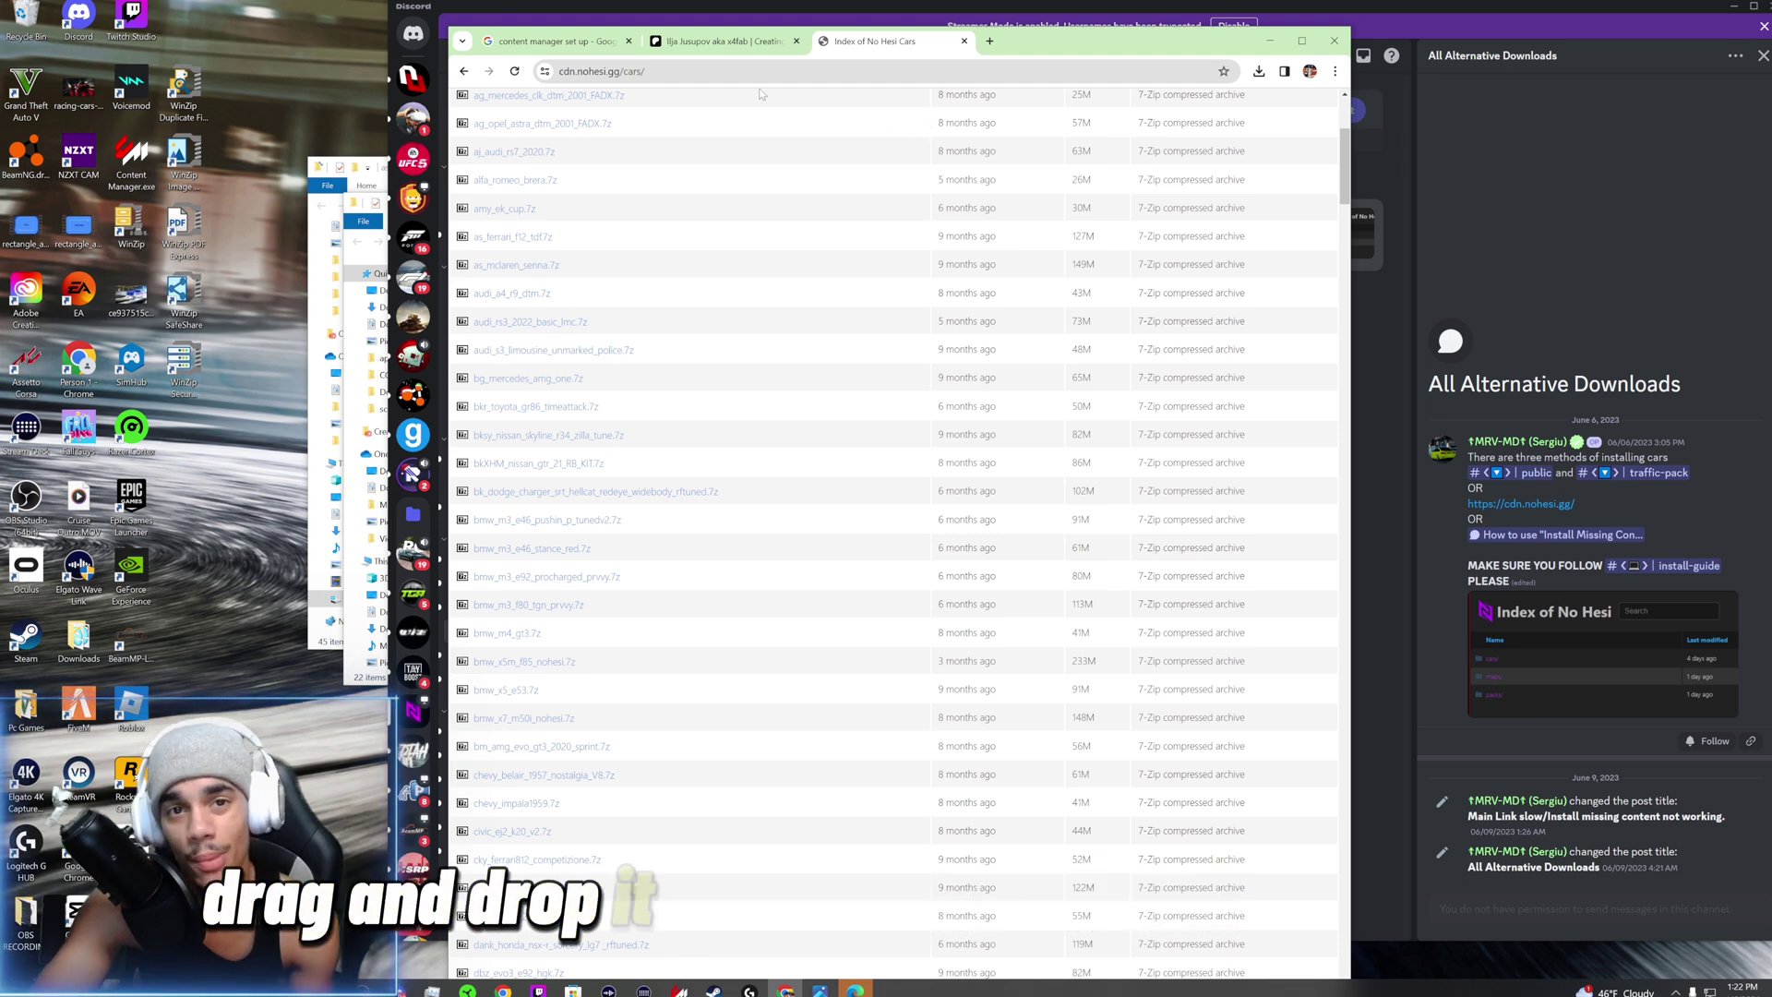
pyautogui.scroll(2, 566, 198)
pyautogui.scroll(2, 567, 197)
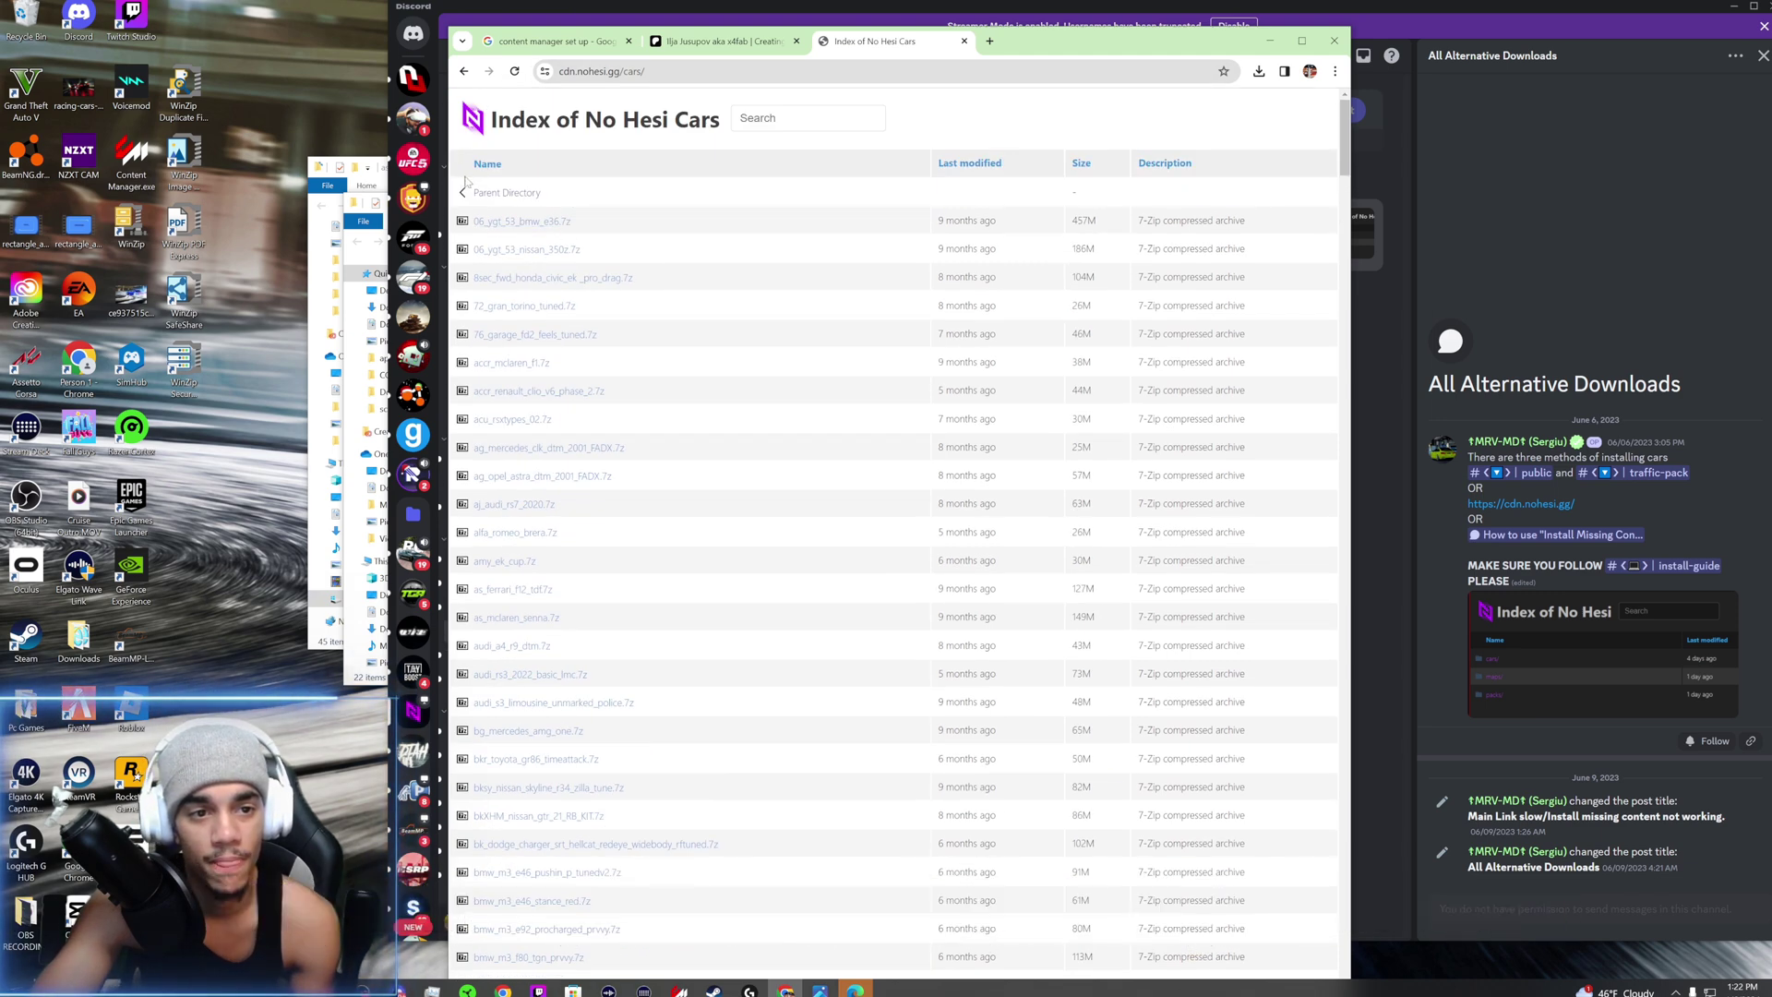
# Browse the maps folder's archives, then return to the top-level Index of No Hesi.
pyautogui.click(465, 73)
pyautogui.click(486, 223)
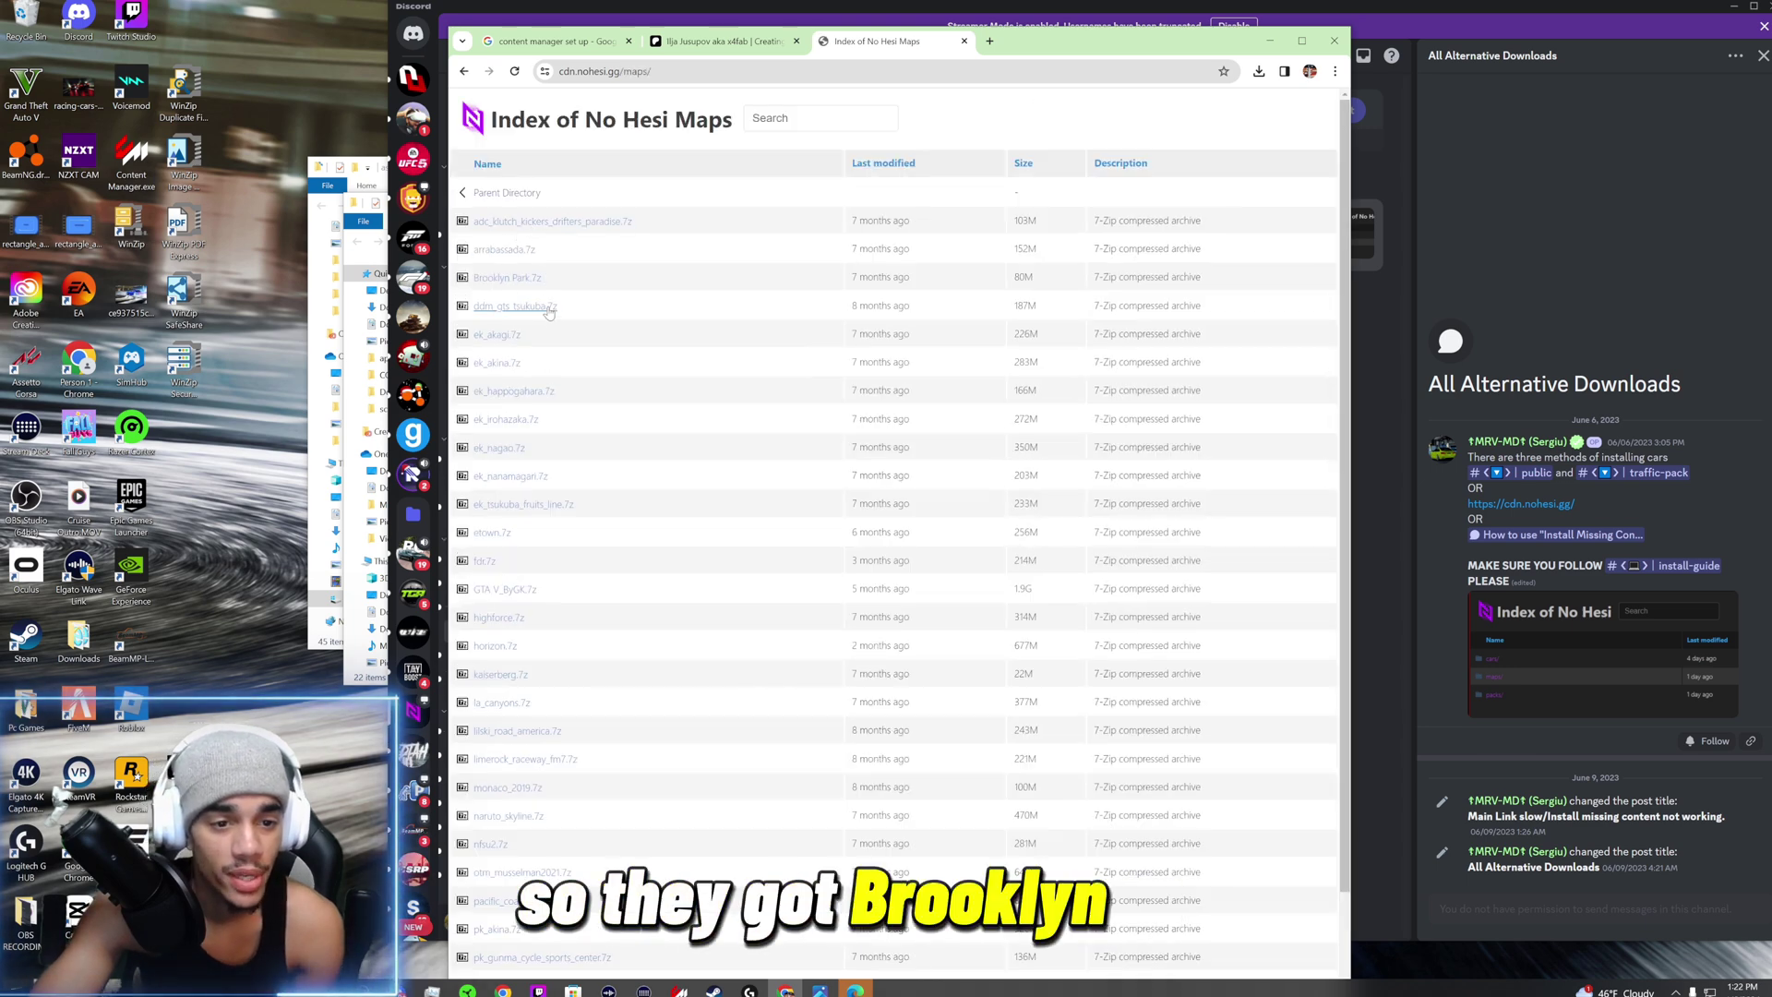
pyautogui.scroll(-1, 609, 469)
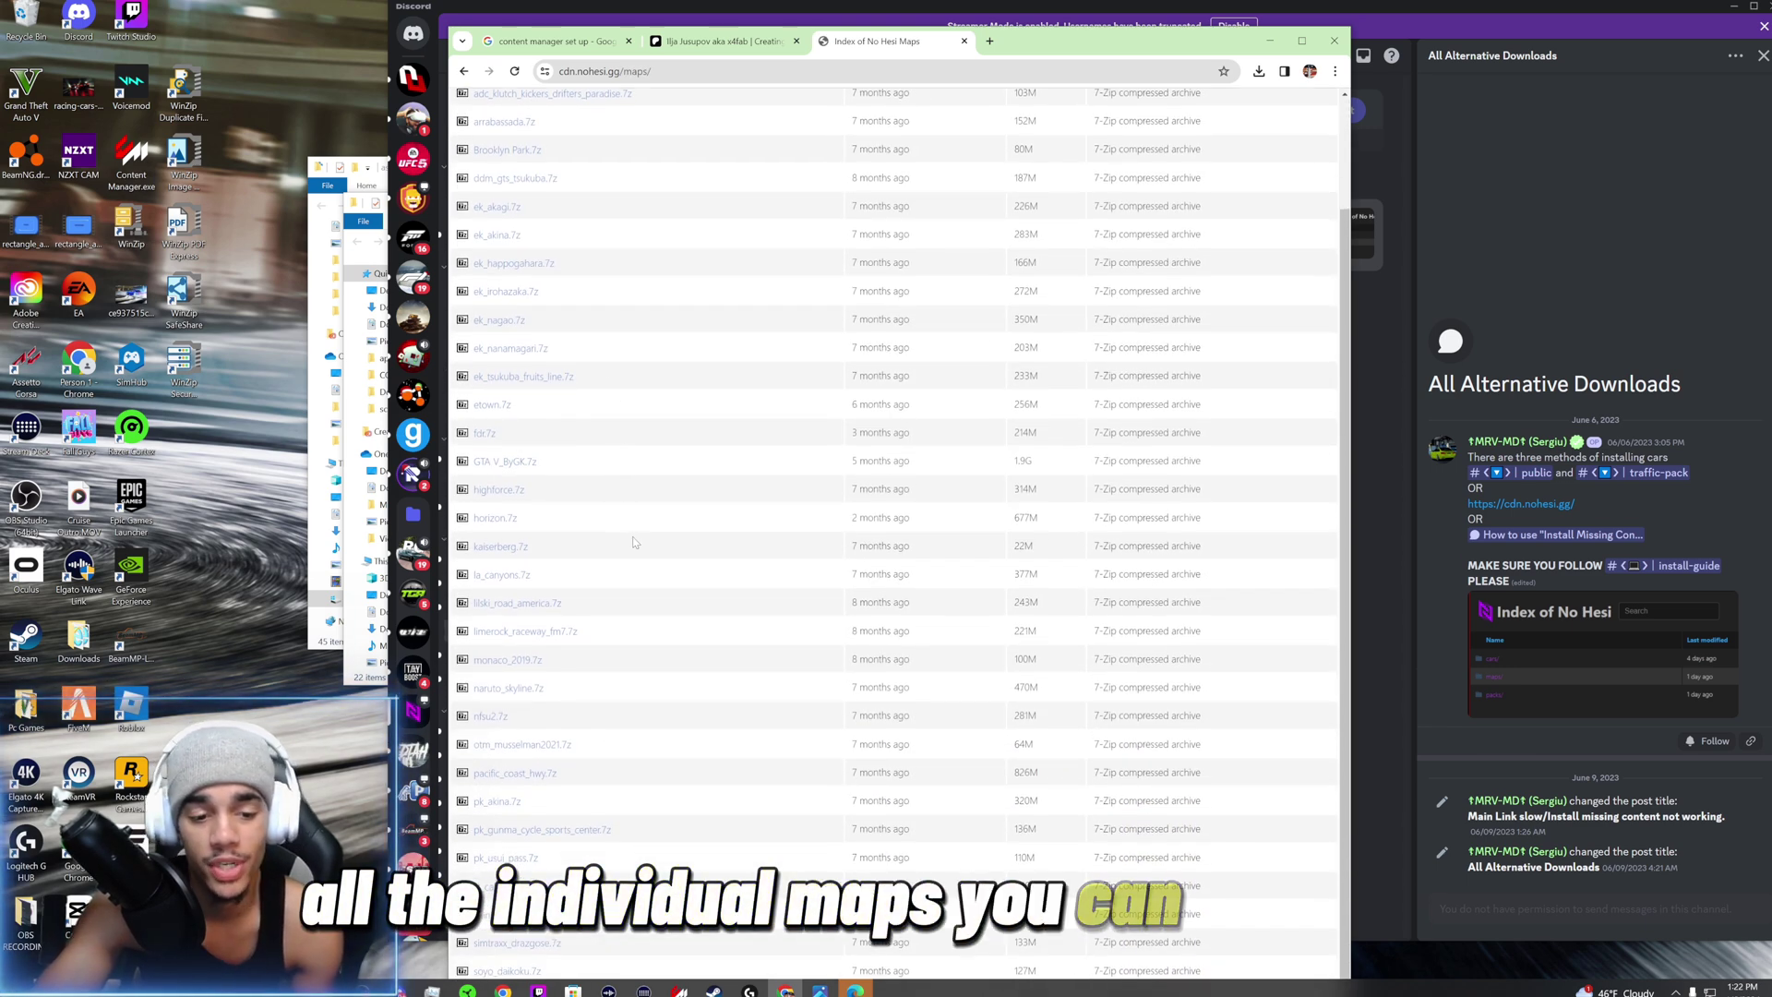
pyautogui.scroll(1, 460, 161)
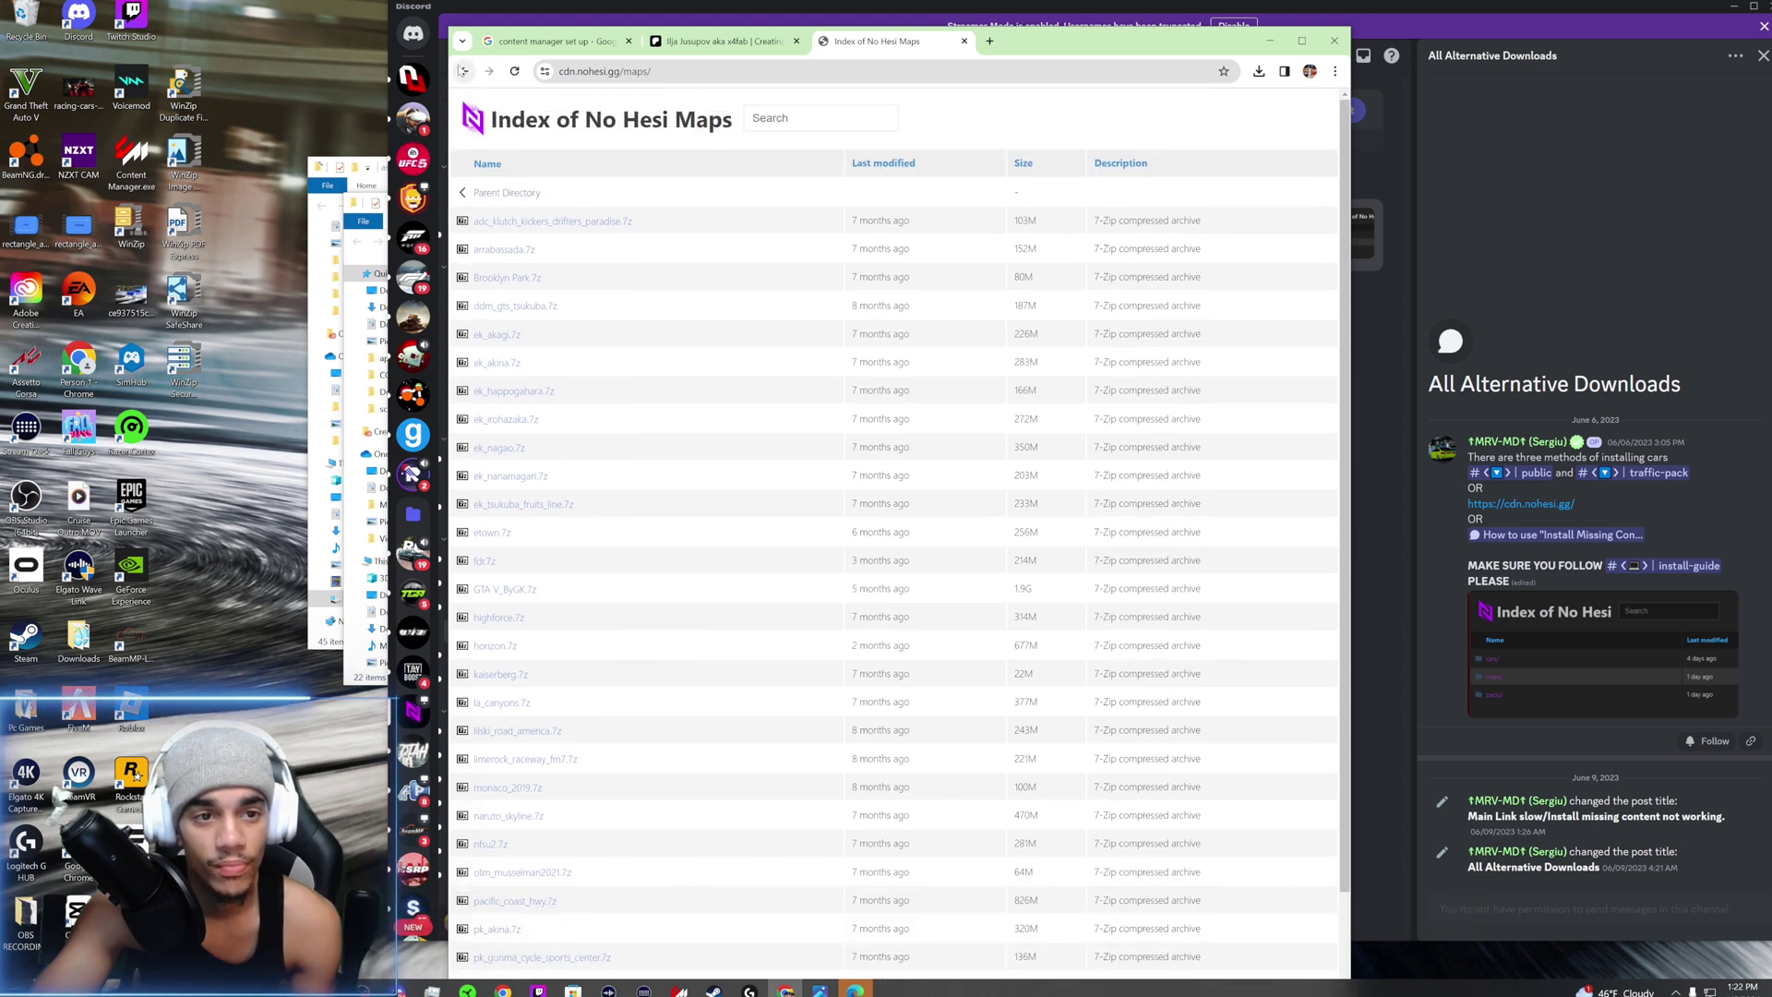
pyautogui.click(463, 71)
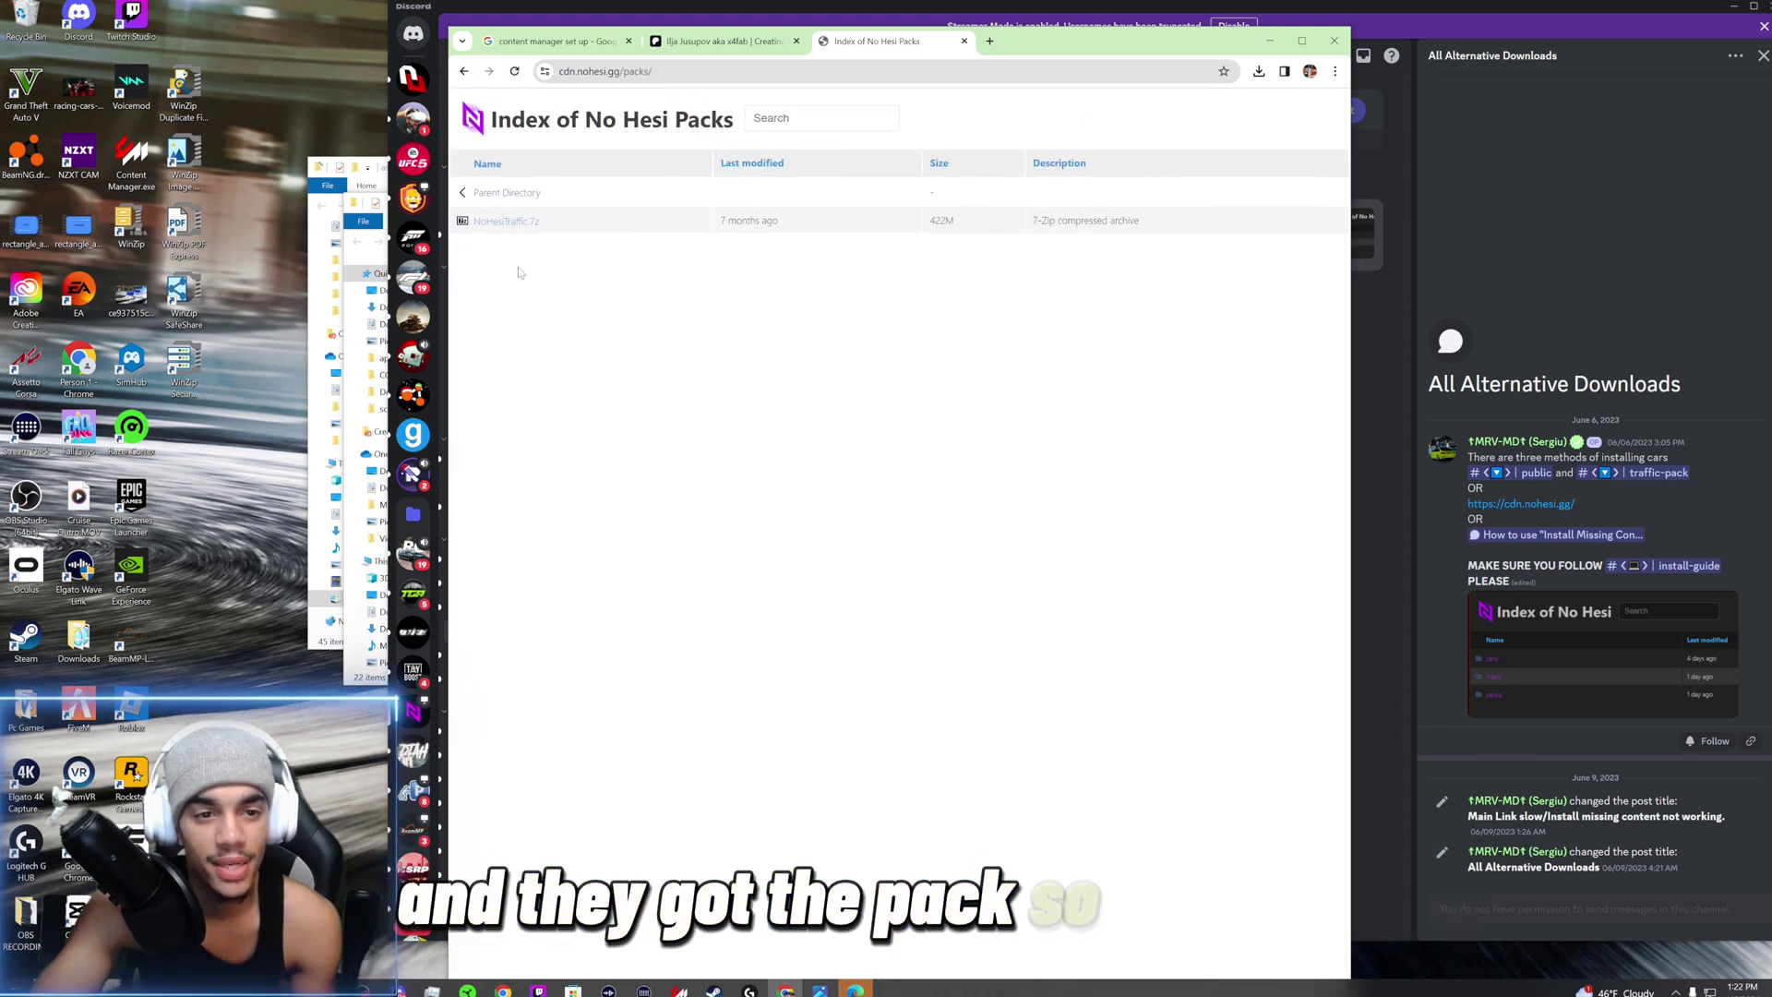